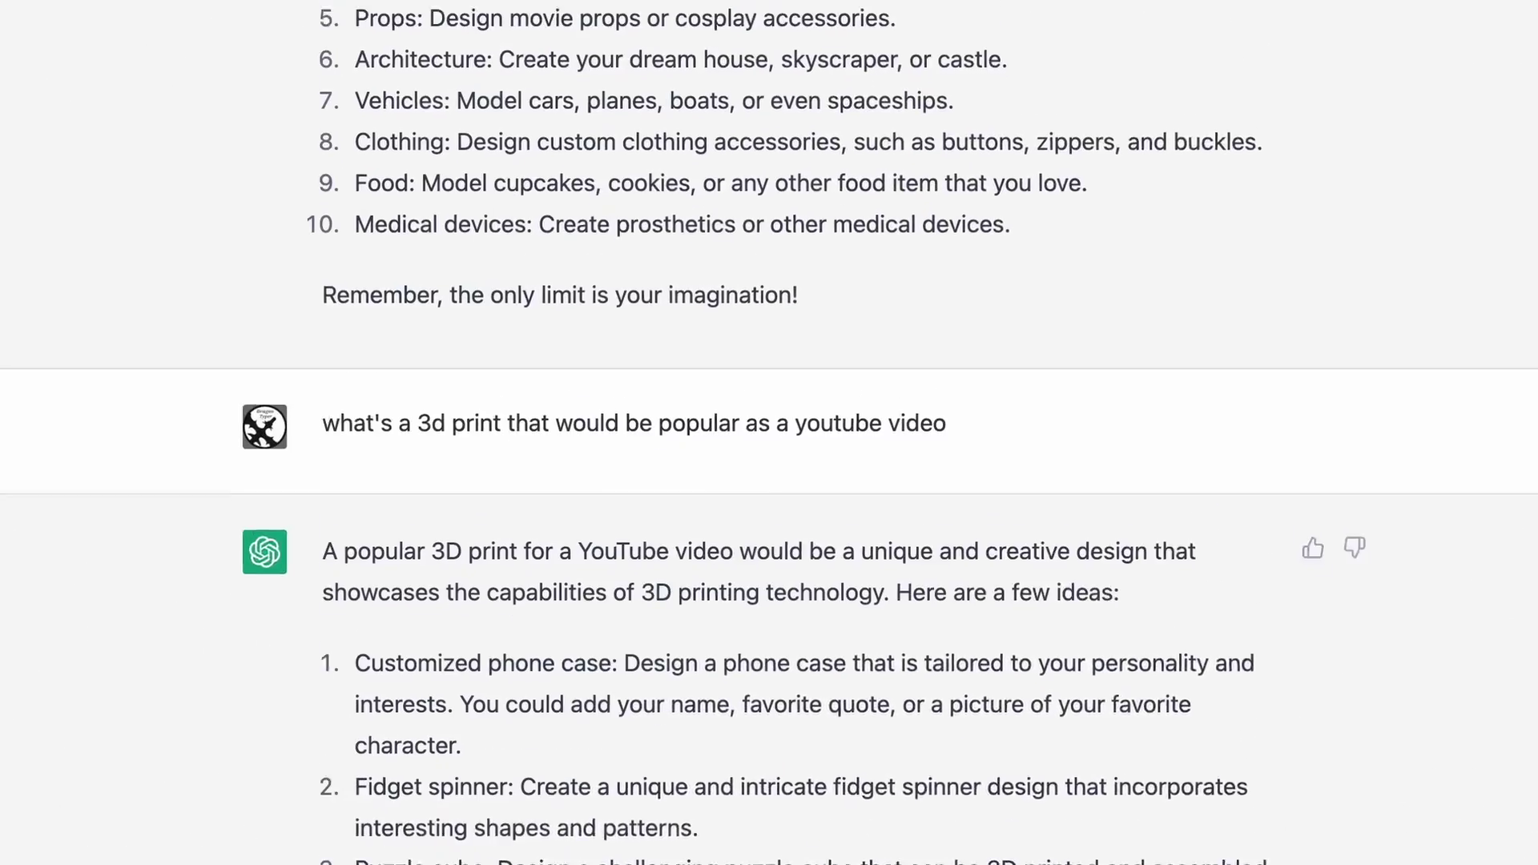
Review the suggested 3D print ideas that would be popular as a YouTube video.
left_click_drag(289, 474, 976, 475)
left_click(1091, 439)
scroll(1092, 439, "down", 10)
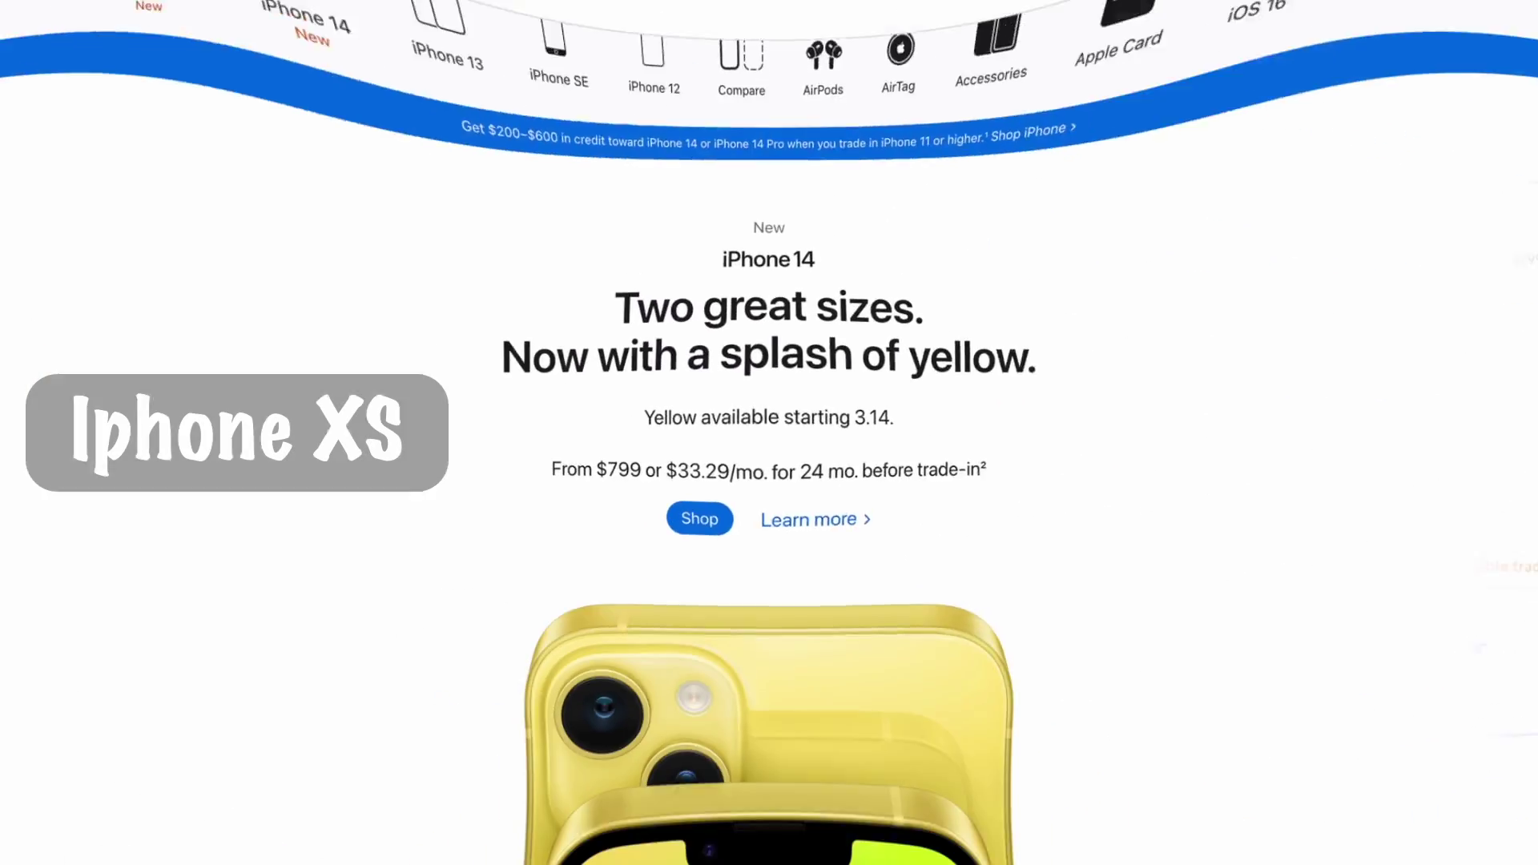
Look over the iPhone and Pixel product pages and the phone case template model.
scroll(770, 448, "down", 8)
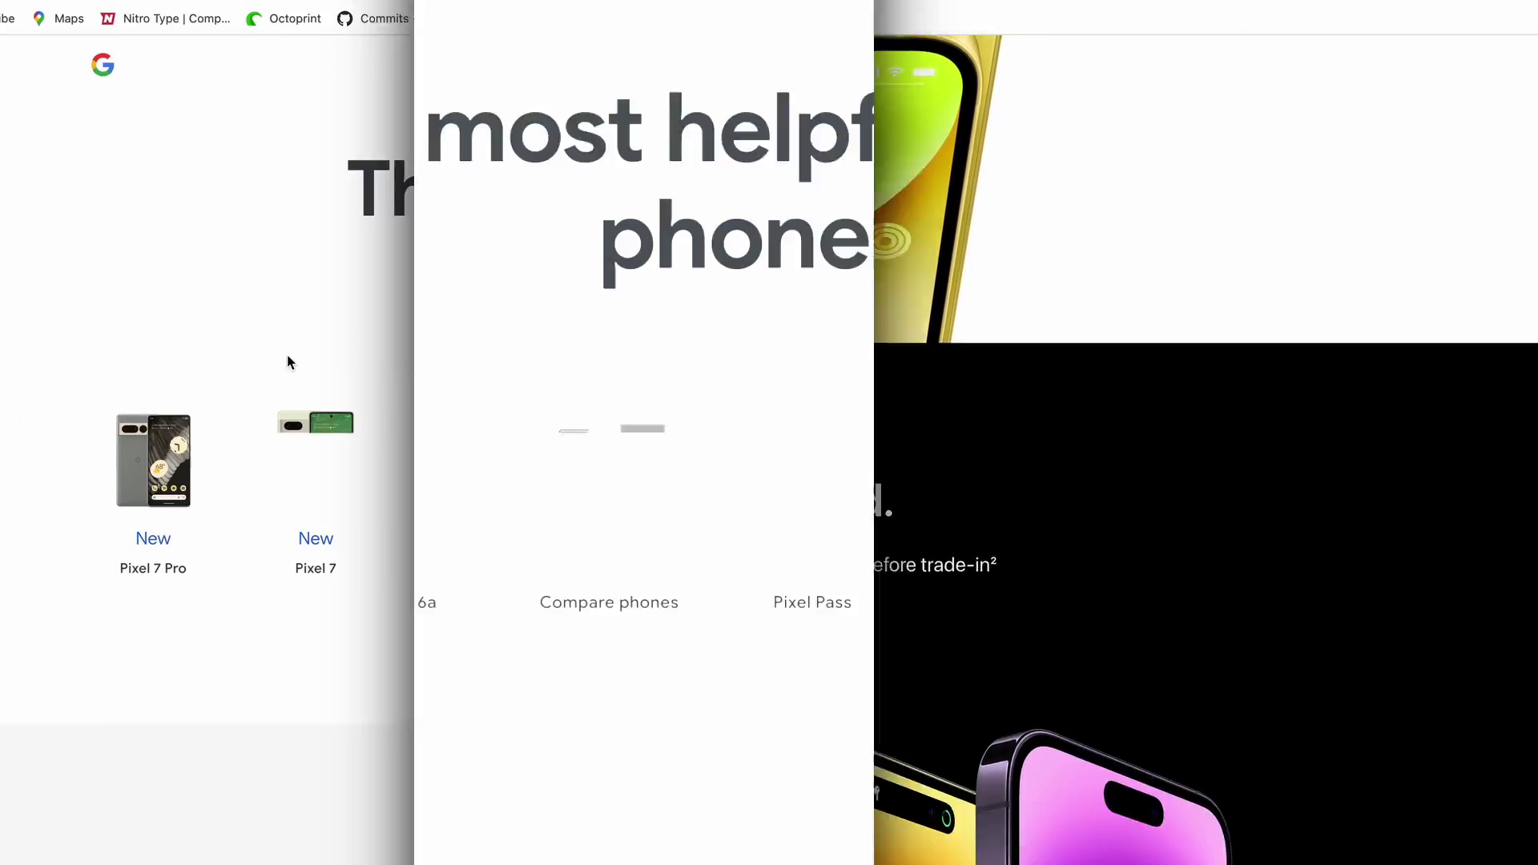
scroll(117, 385, "down", 5)
scroll(117, 383, "down", 5)
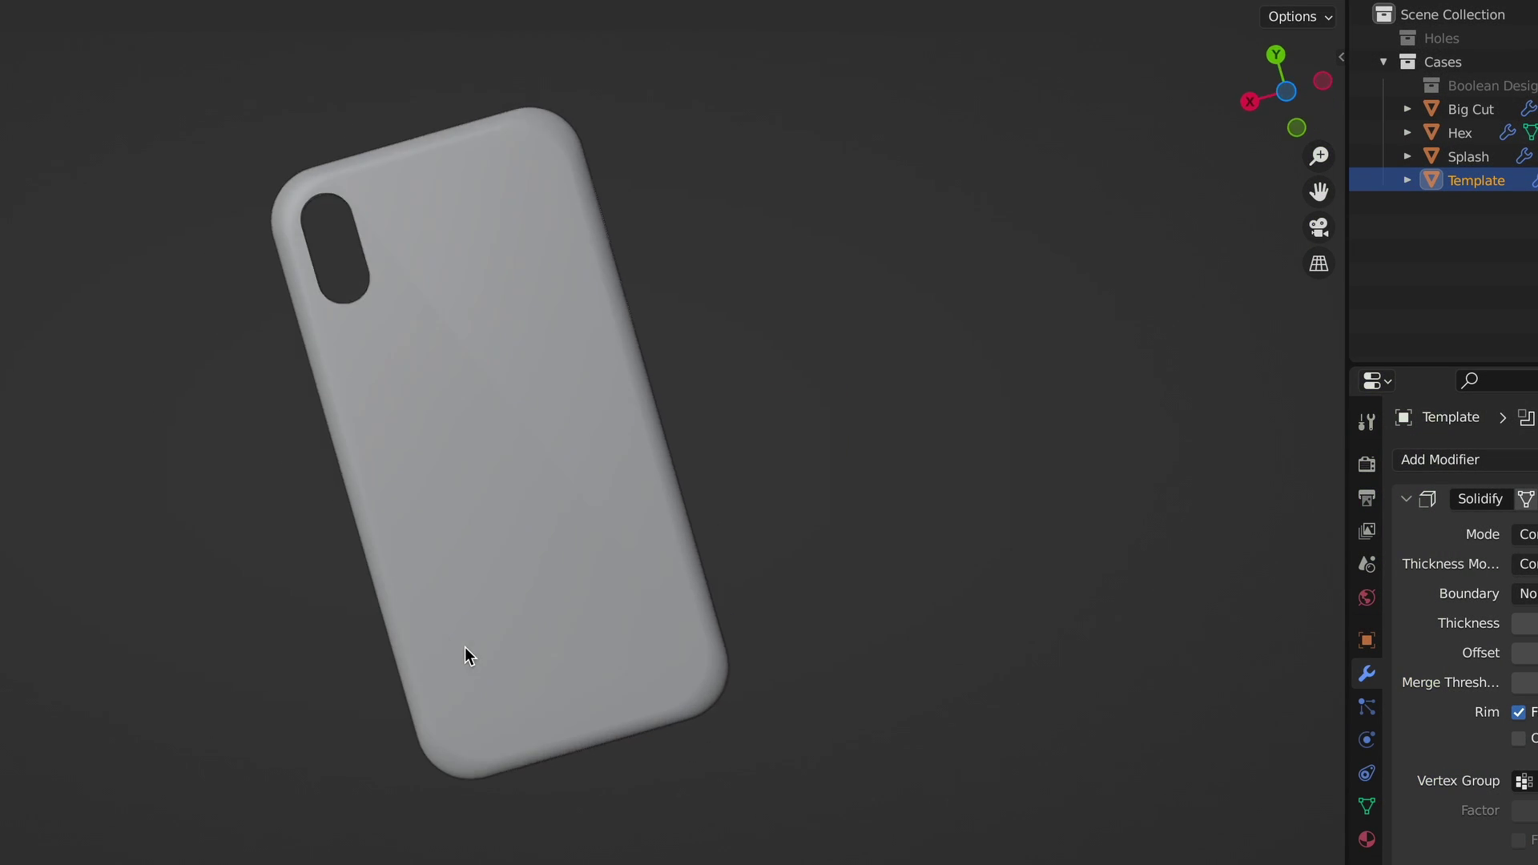
middle_click_drag(464, 647, 465, 647)
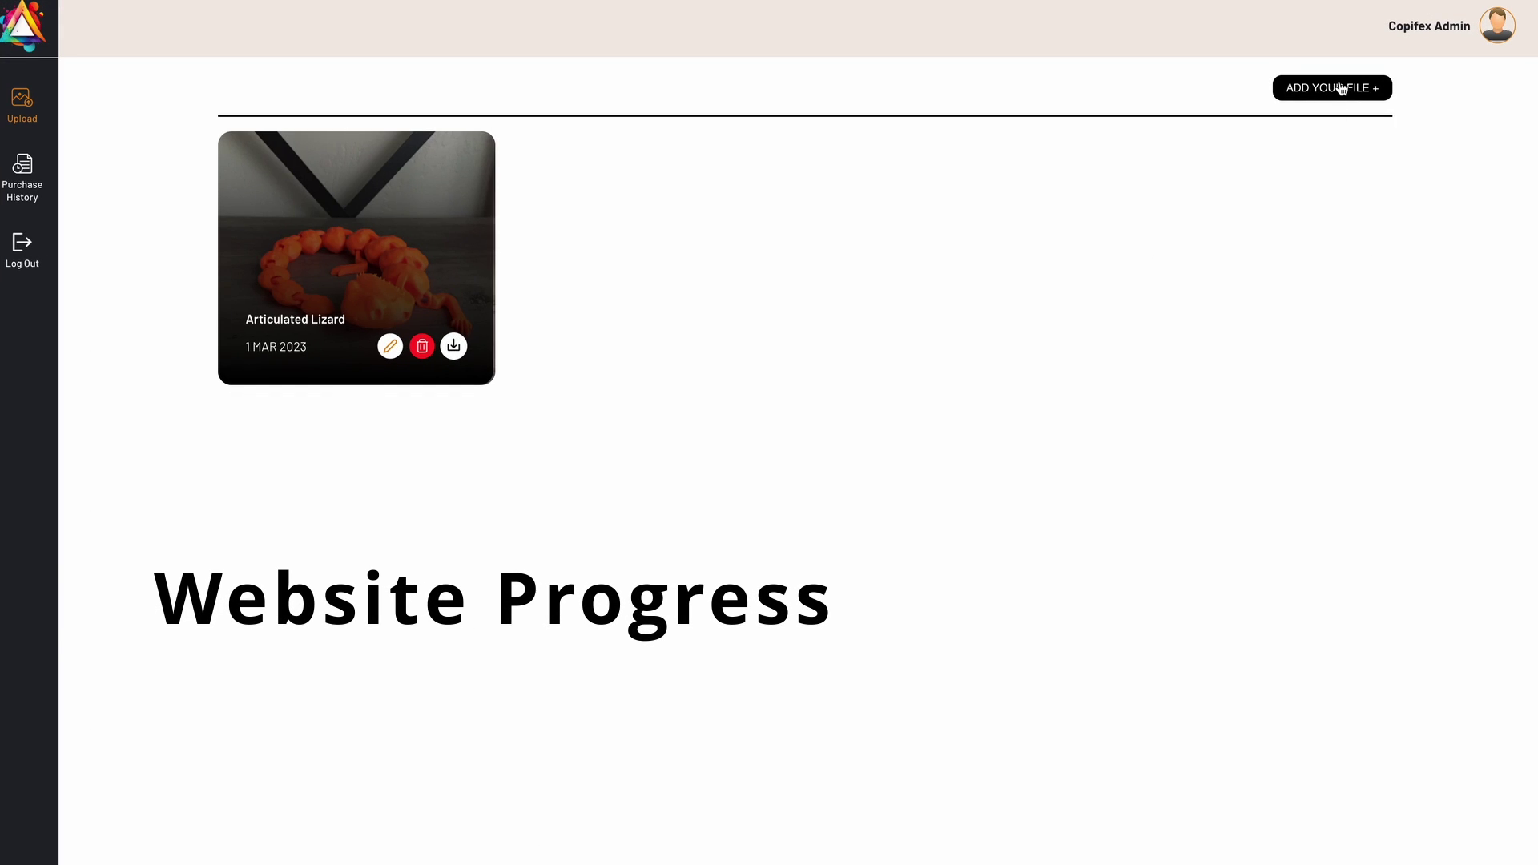
Open the website's form for adding a new file and begin choosing the first preview image.
left_click(1343, 87)
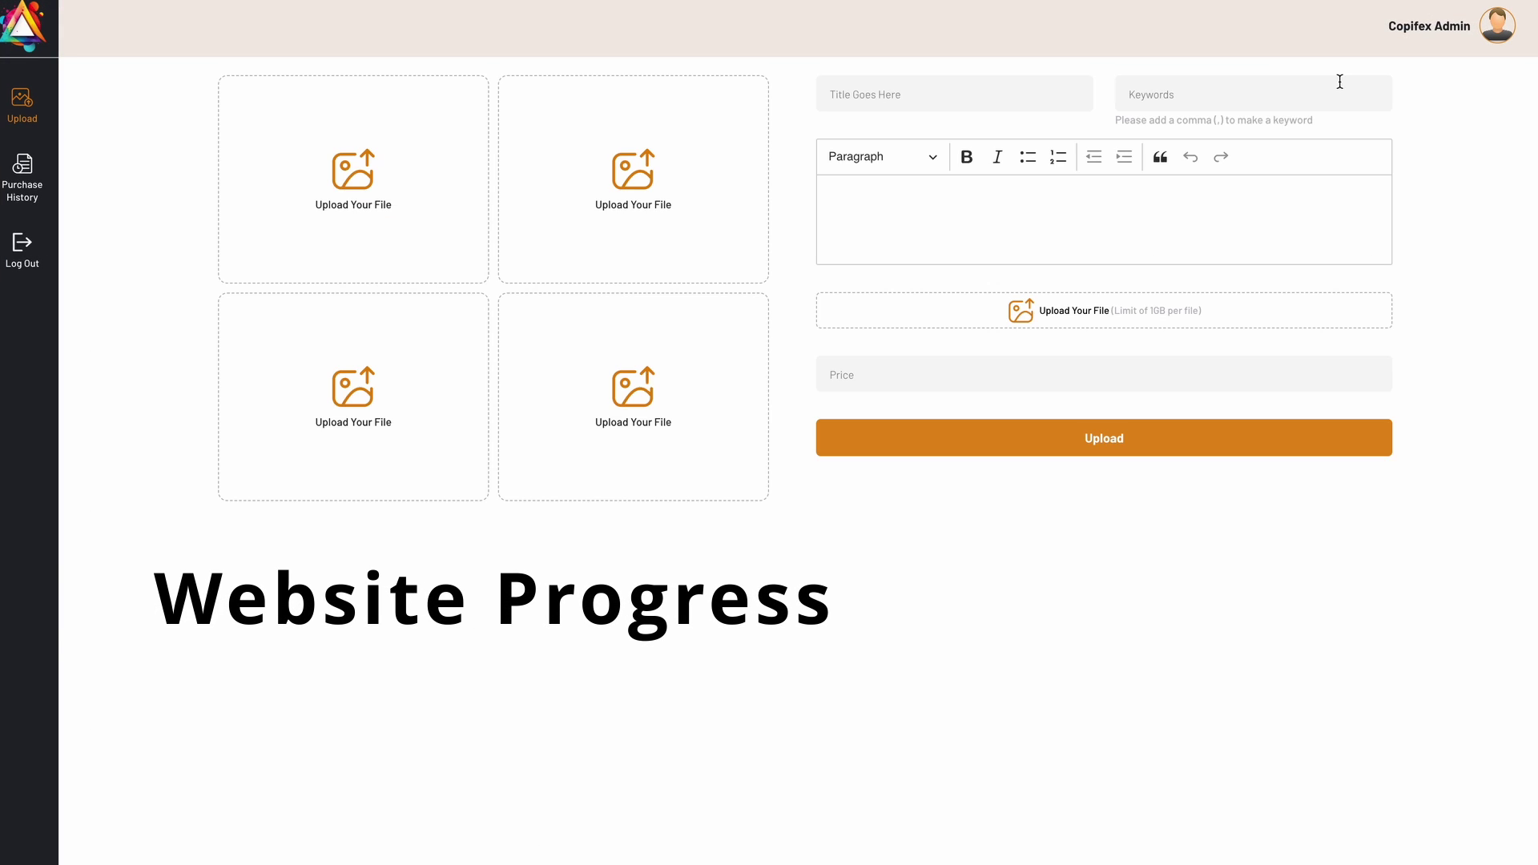
left_click(369, 201)
left_click(1008, 656)
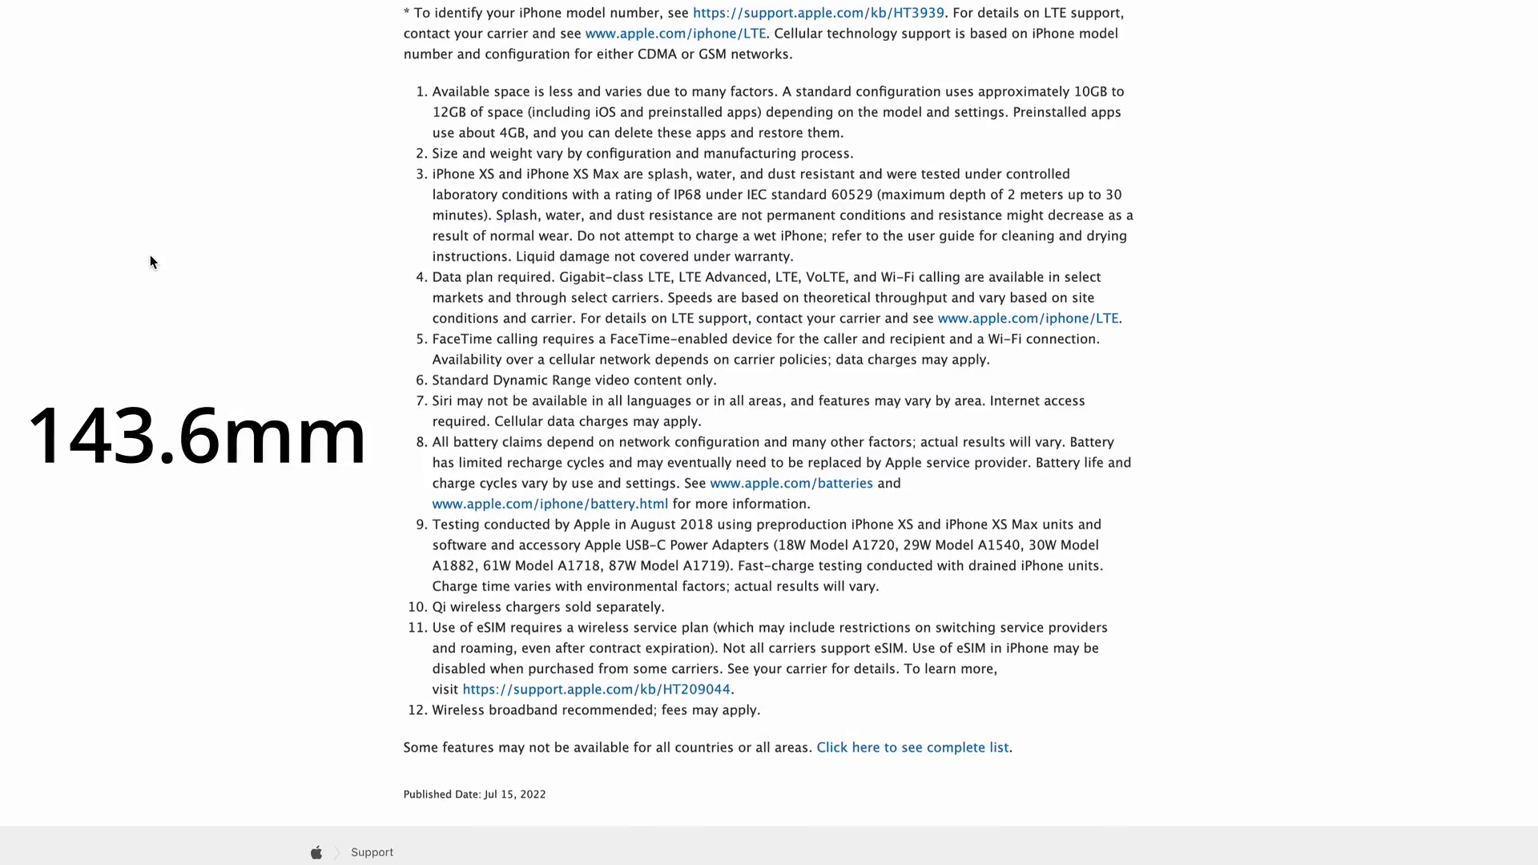
Look up the phone's dimensions on the iPhone XS technical specifications page.
scroll(151, 262, "up", 10)
scroll(151, 262, "up", 15)
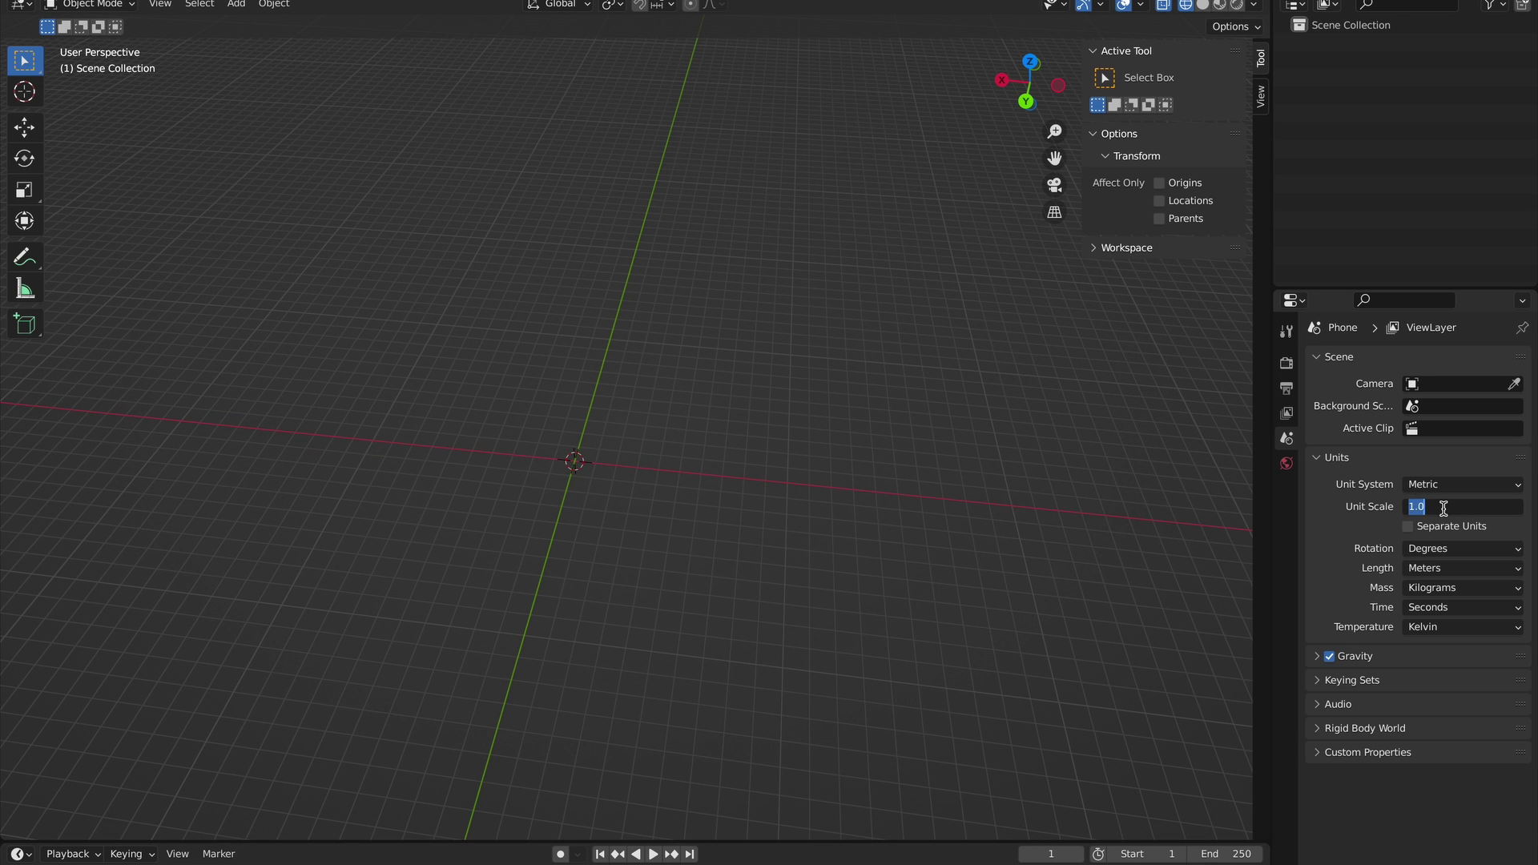
Set the scene's unit scale to 0.001 and its length unit to millimeters.
key("Return")
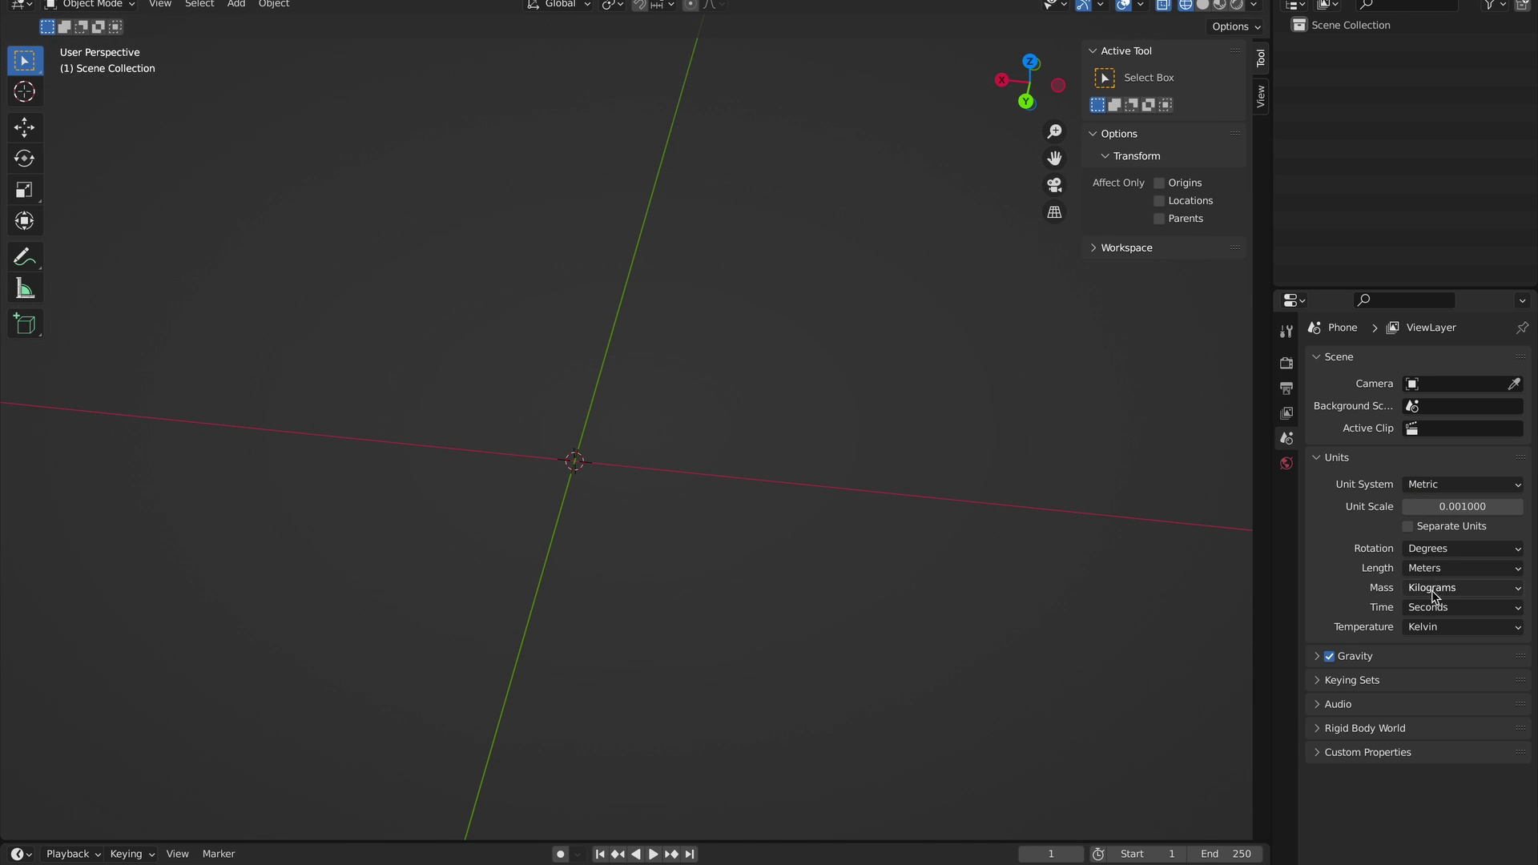
left_click(1432, 569)
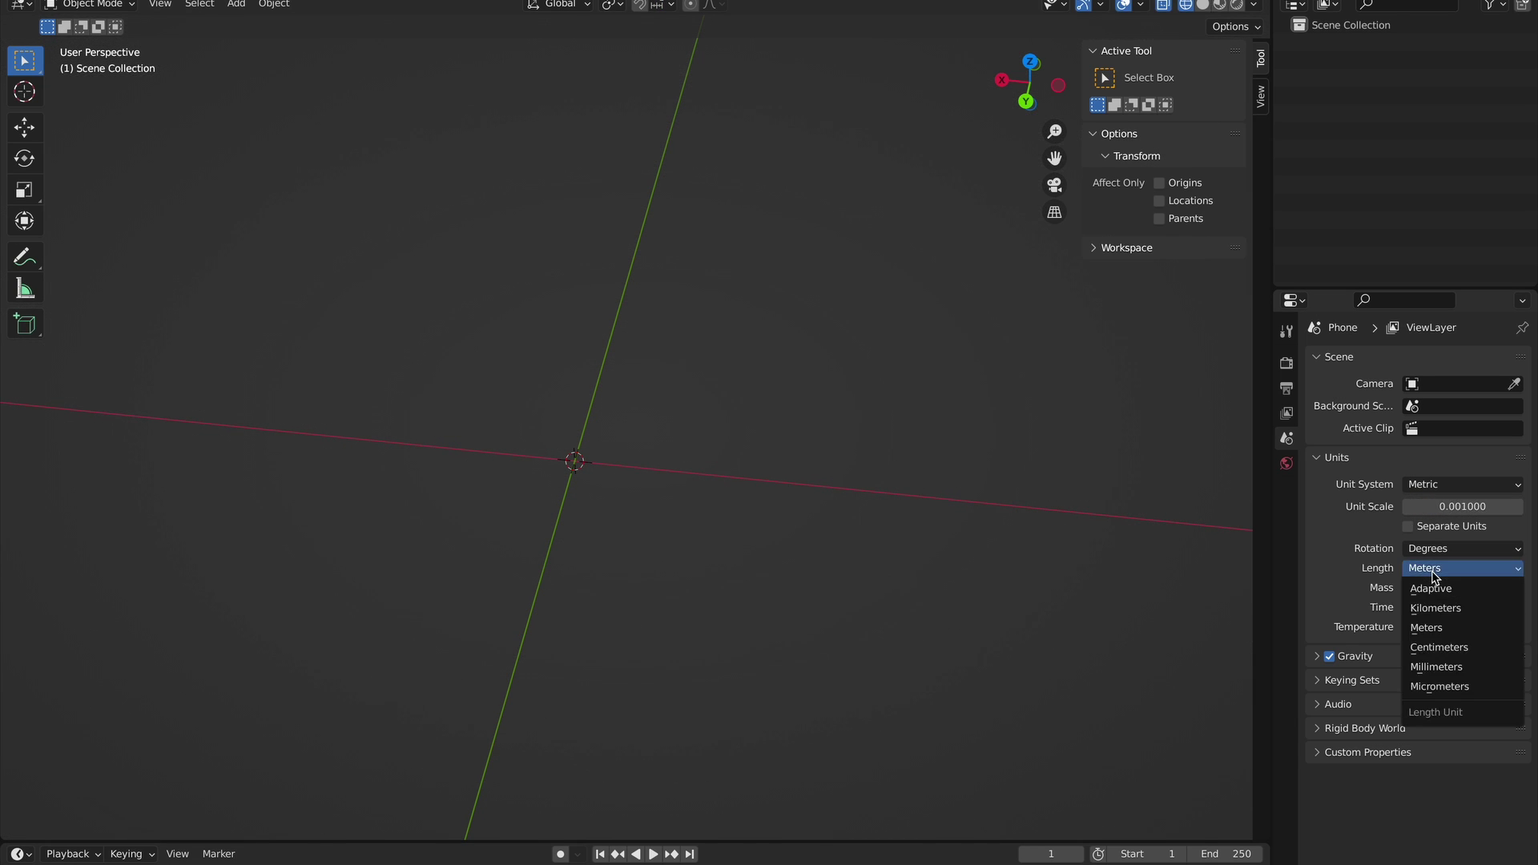
left_click(1436, 669)
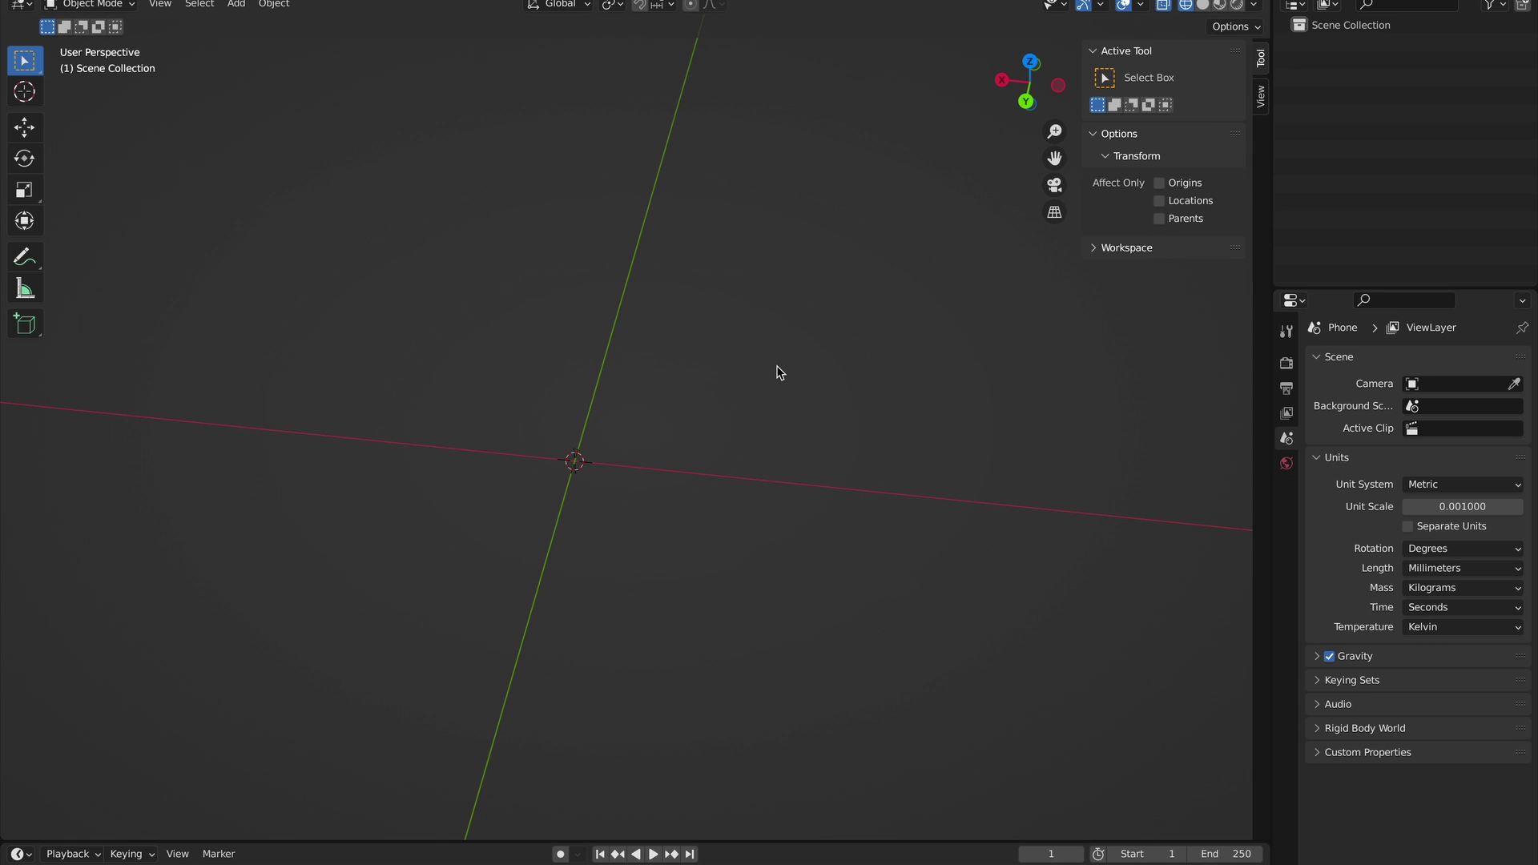
Add a cube mesh at the origin and display it with solid shading.
key("shift+a")
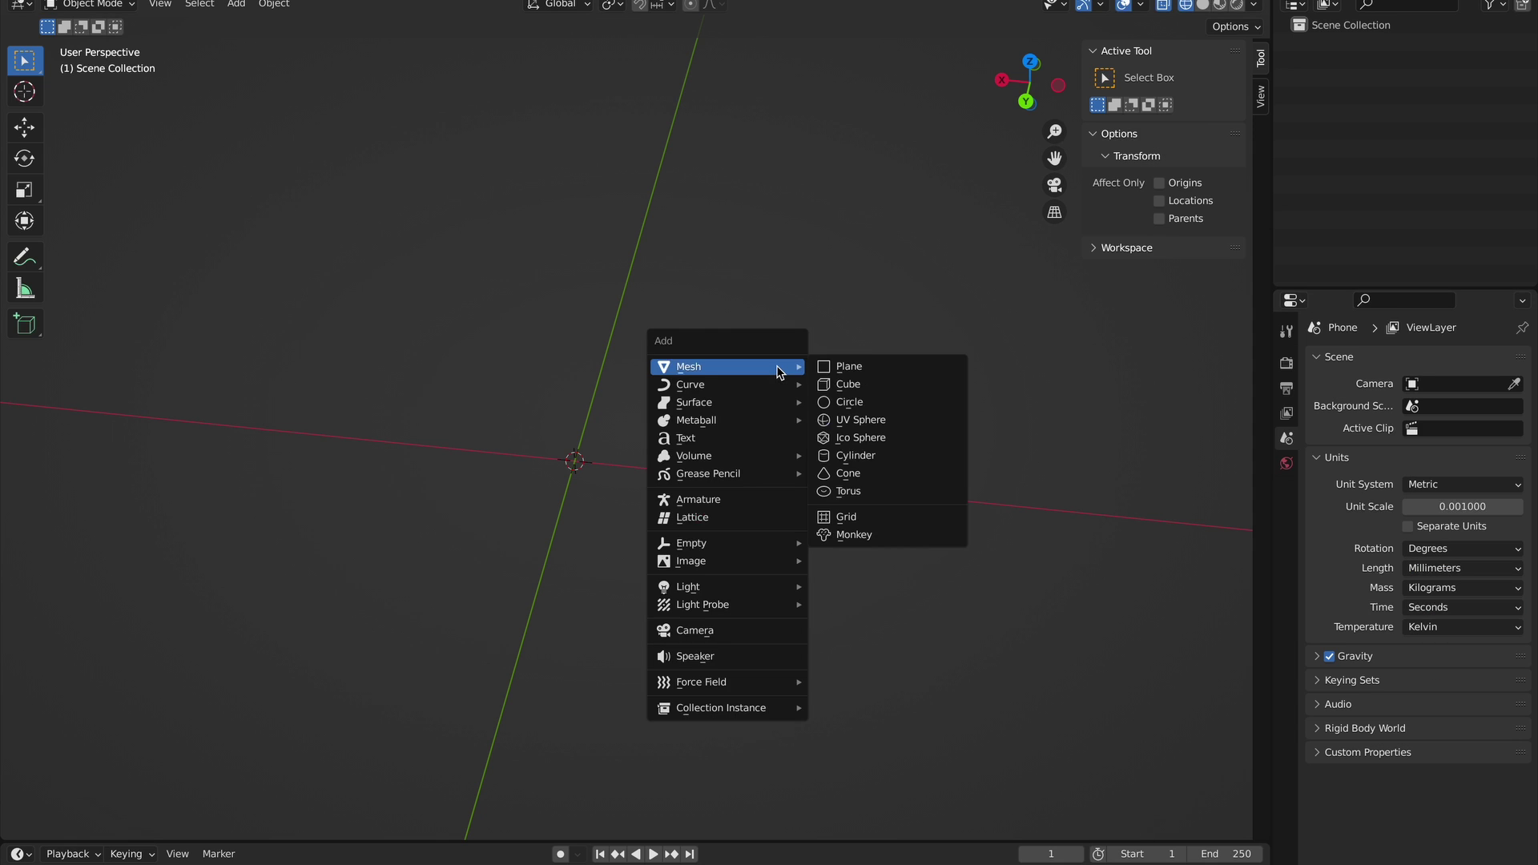
left_click(843, 388)
key("shift+z")
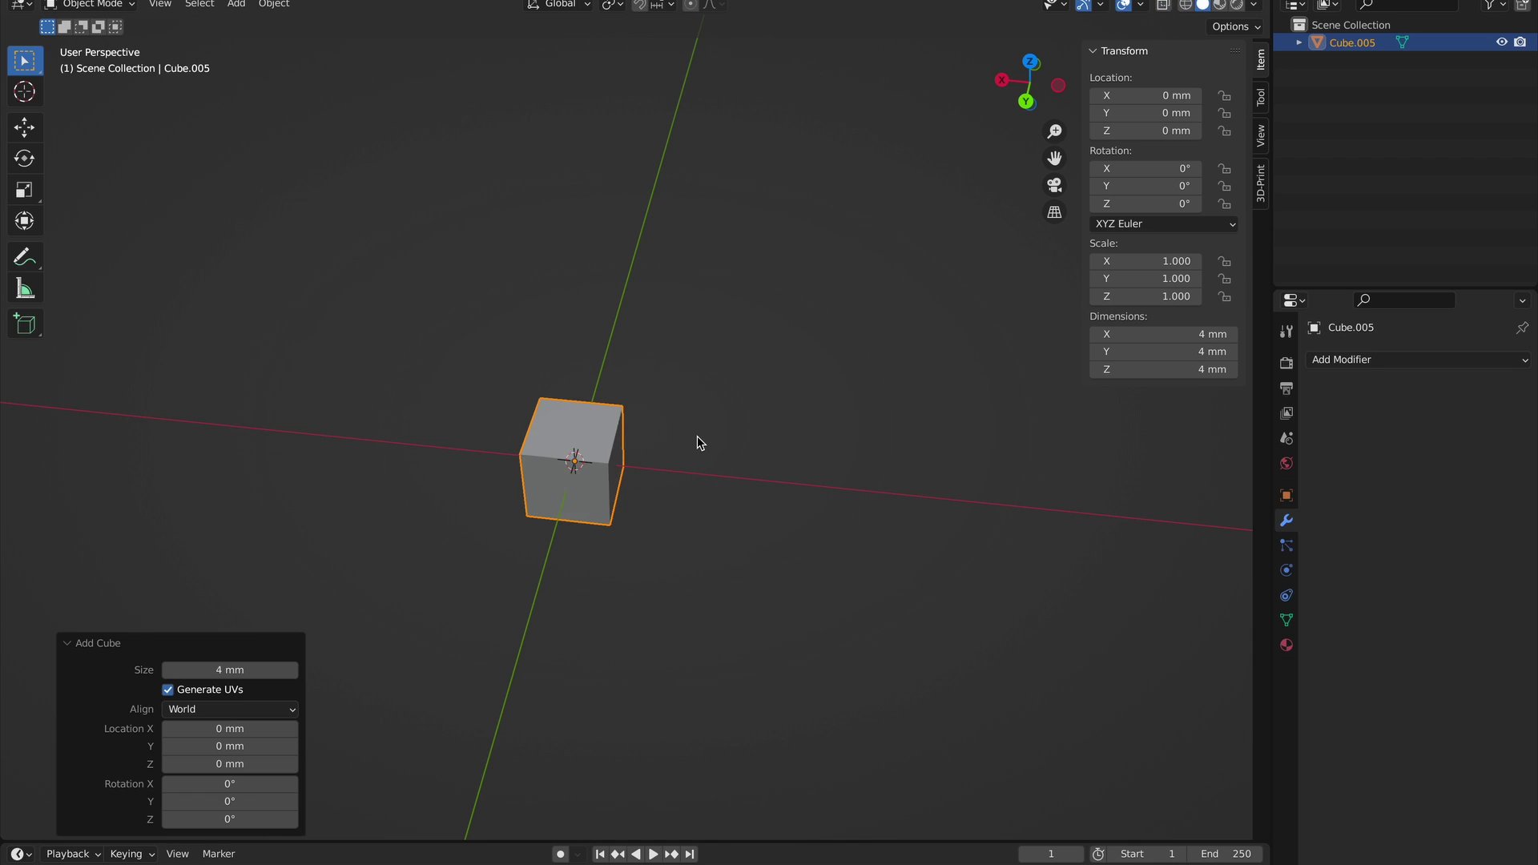
scroll(697, 436, "right", 5)
middle_click_drag(697, 436, 725, 431, "shift")
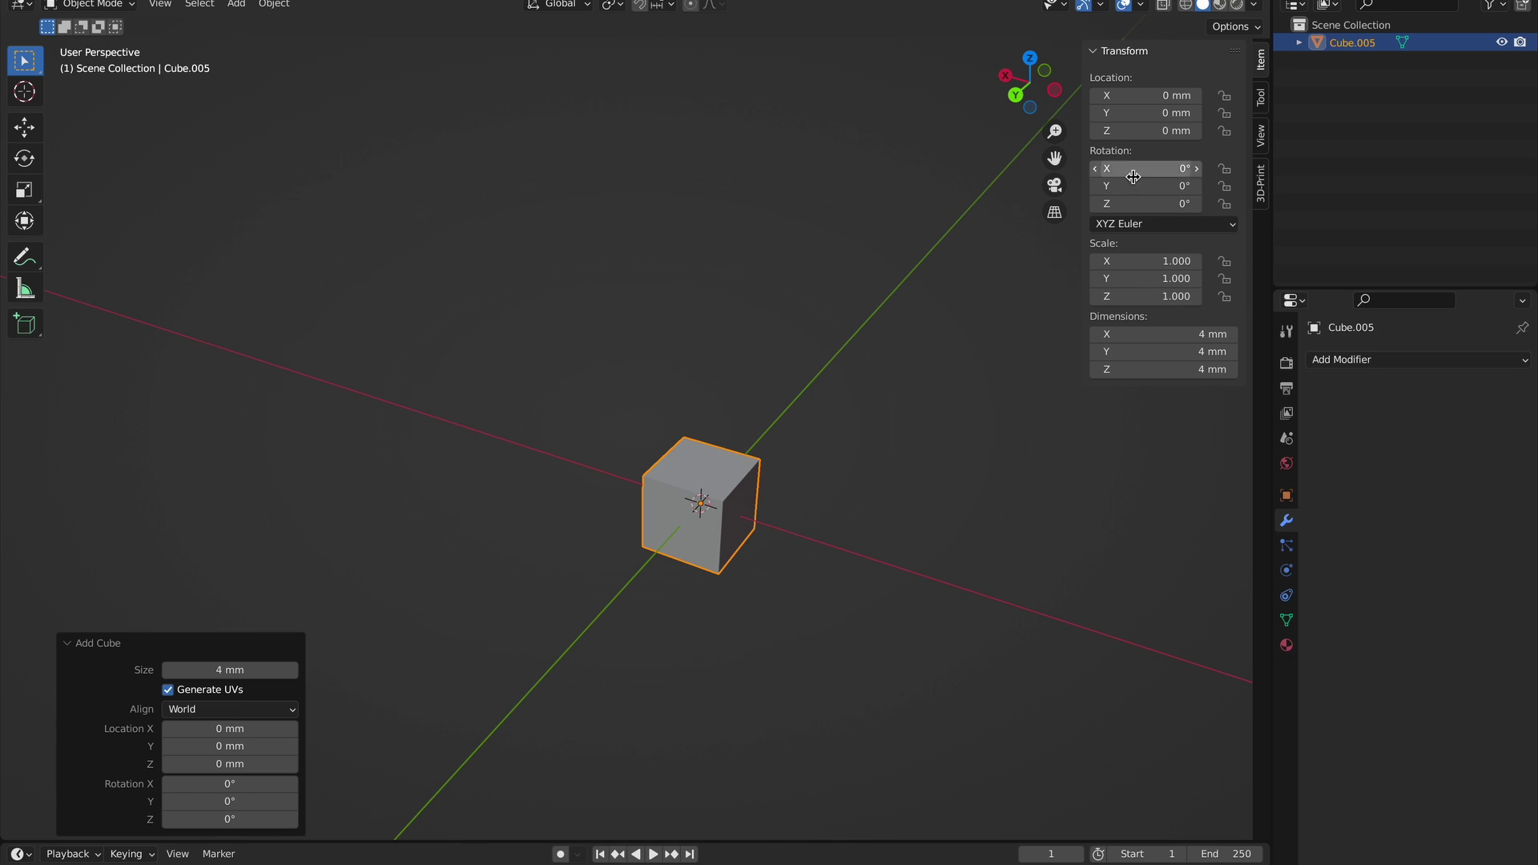
Set the cube's dimensions to 71 mm in X, 144 mm in Y and 7.8 mm in Z.
left_click_drag(1126, 268, 1126, 297)
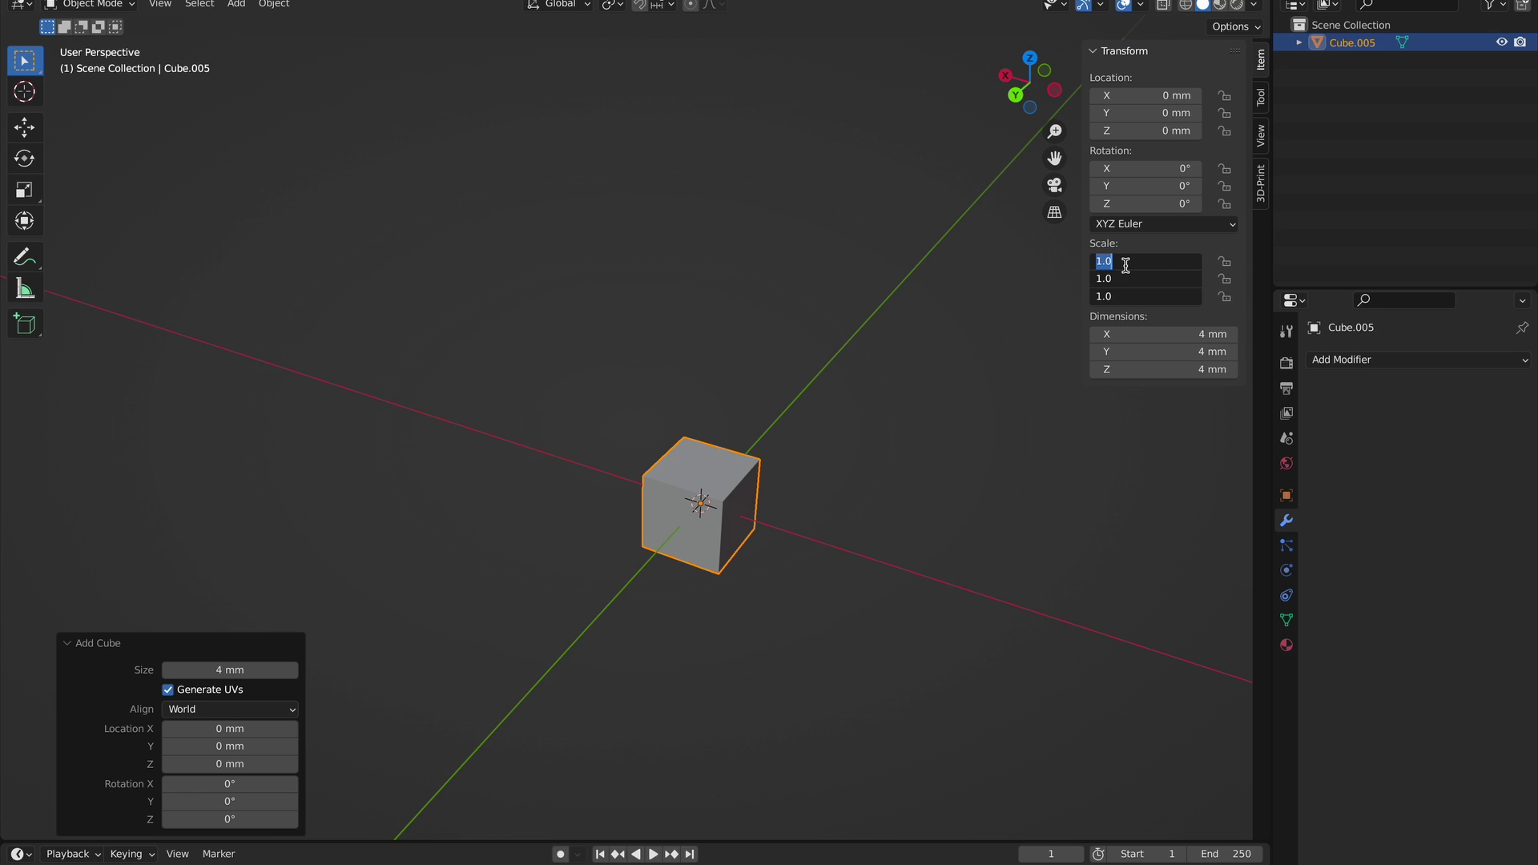
left_click(1157, 335)
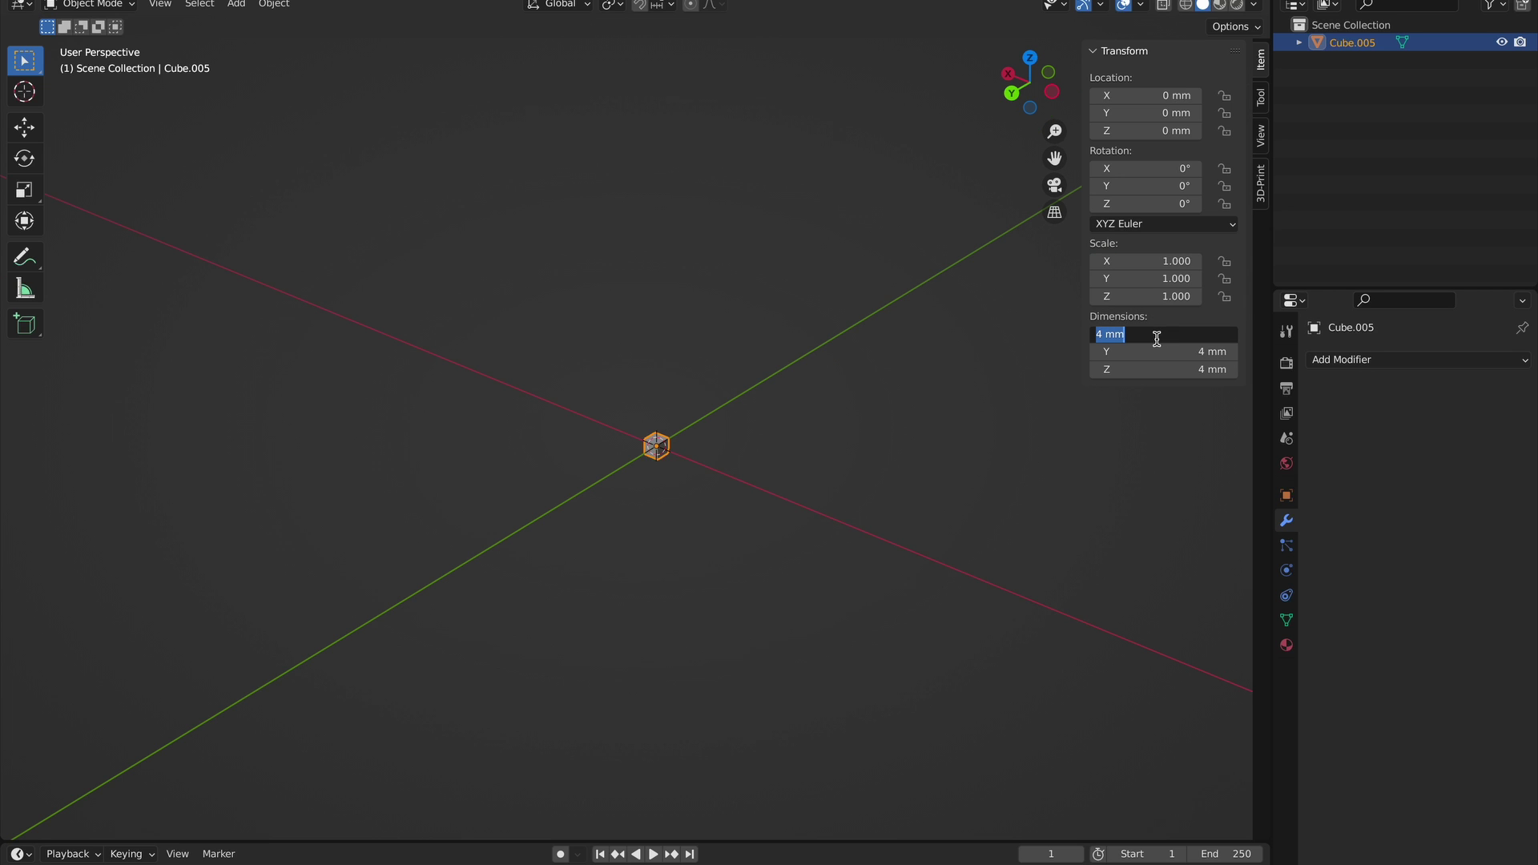
type("1")
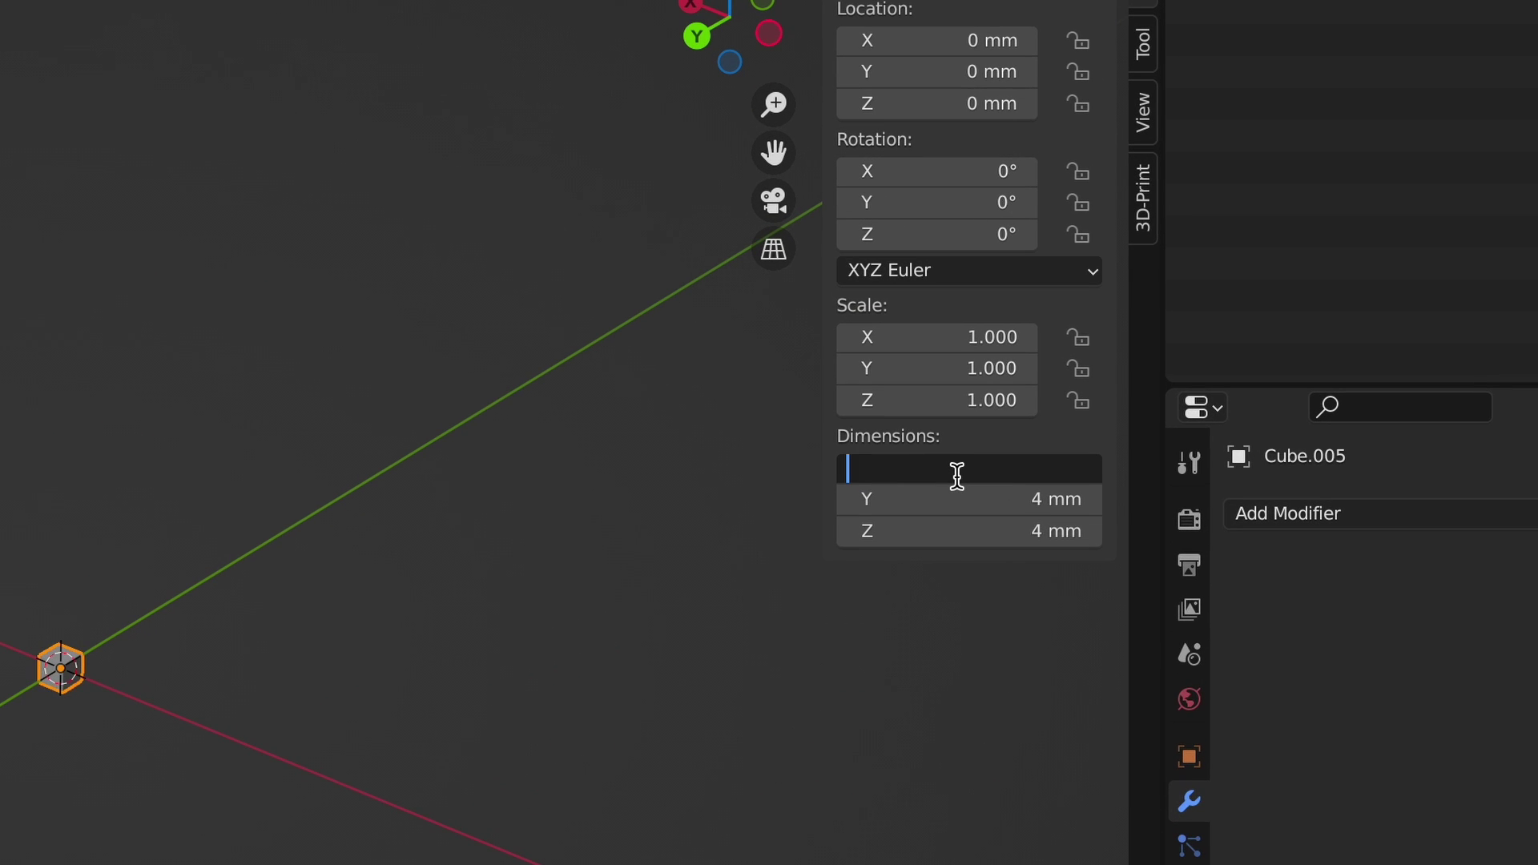
key("Return")
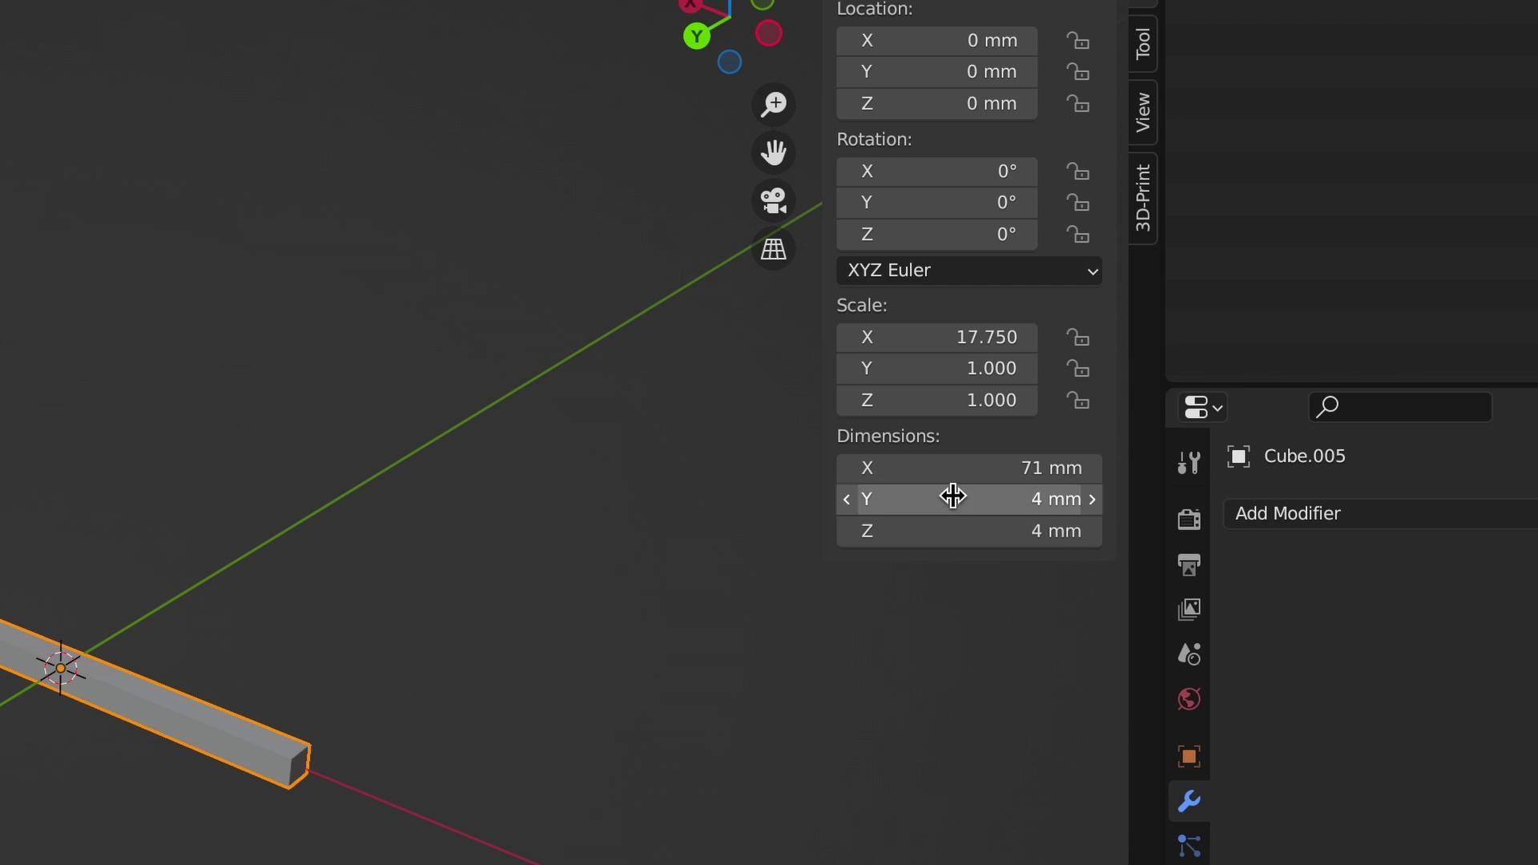
left_click(954, 497)
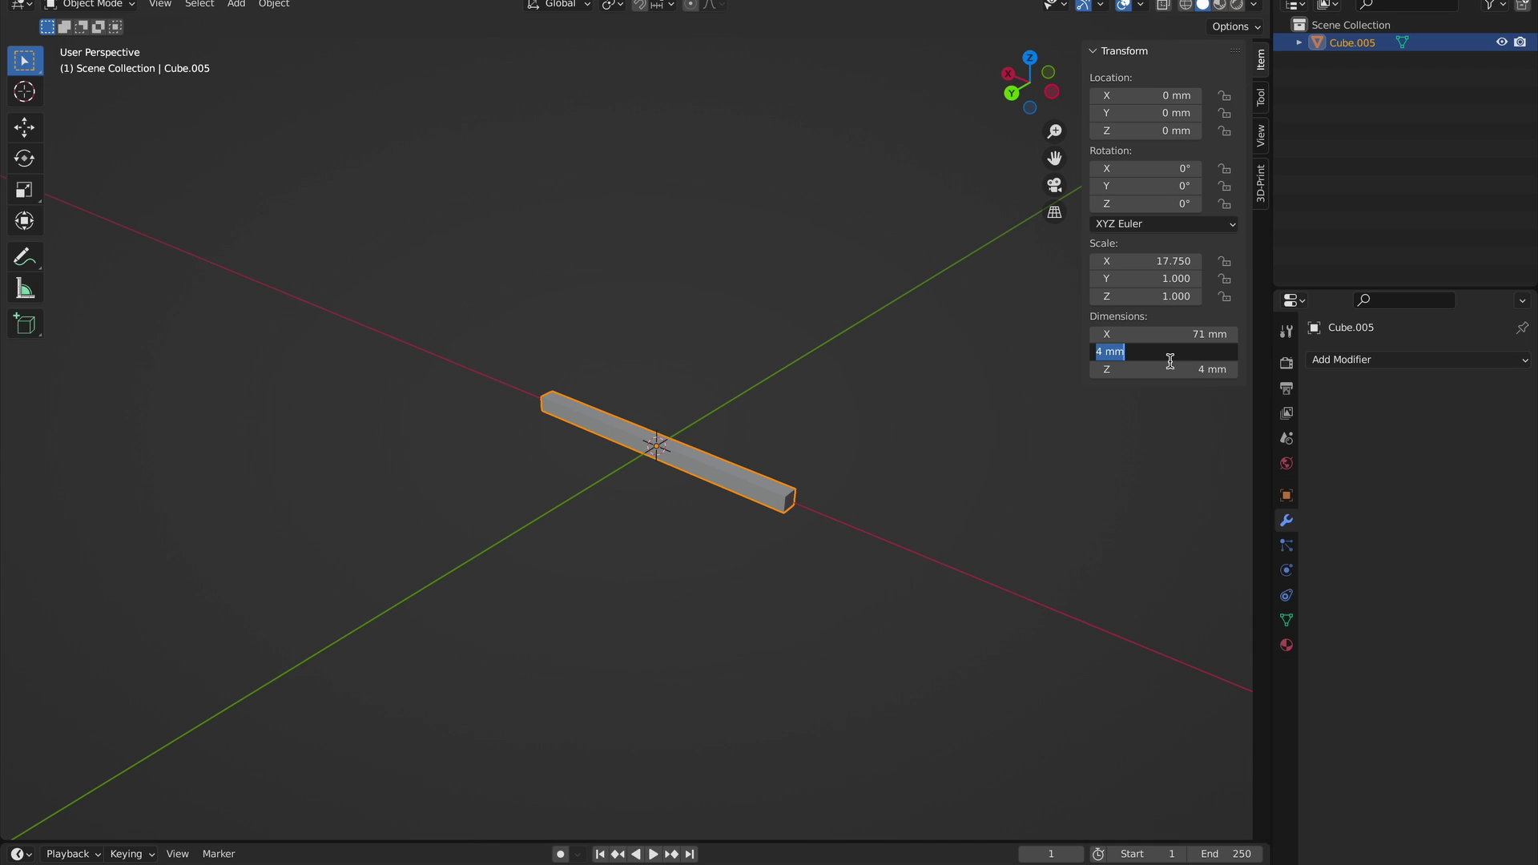
key("Return")
double_click(1148, 351)
type("144")
key("Tab")
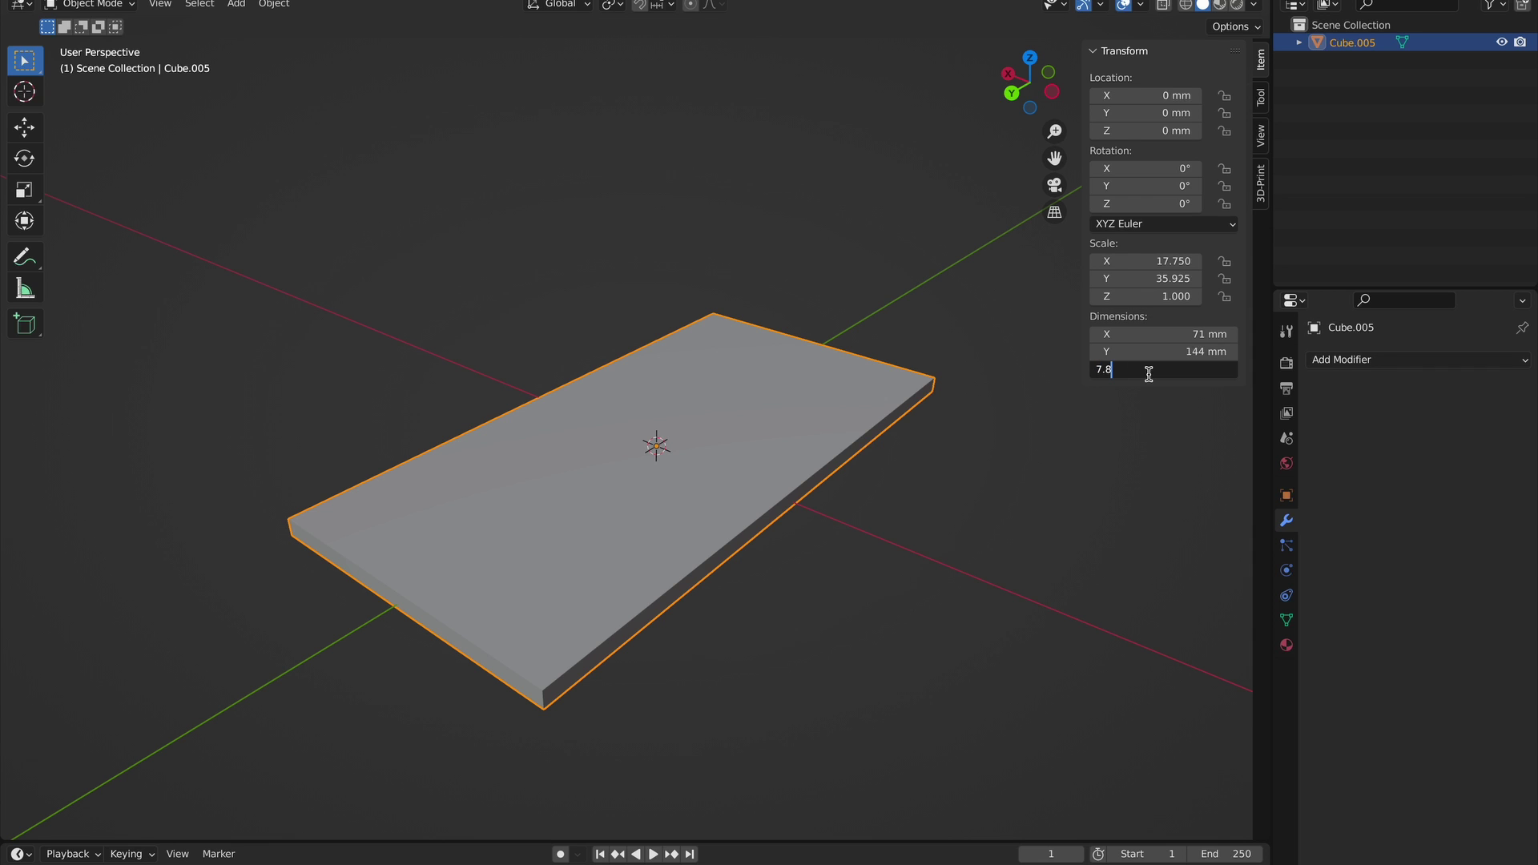
key("Return")
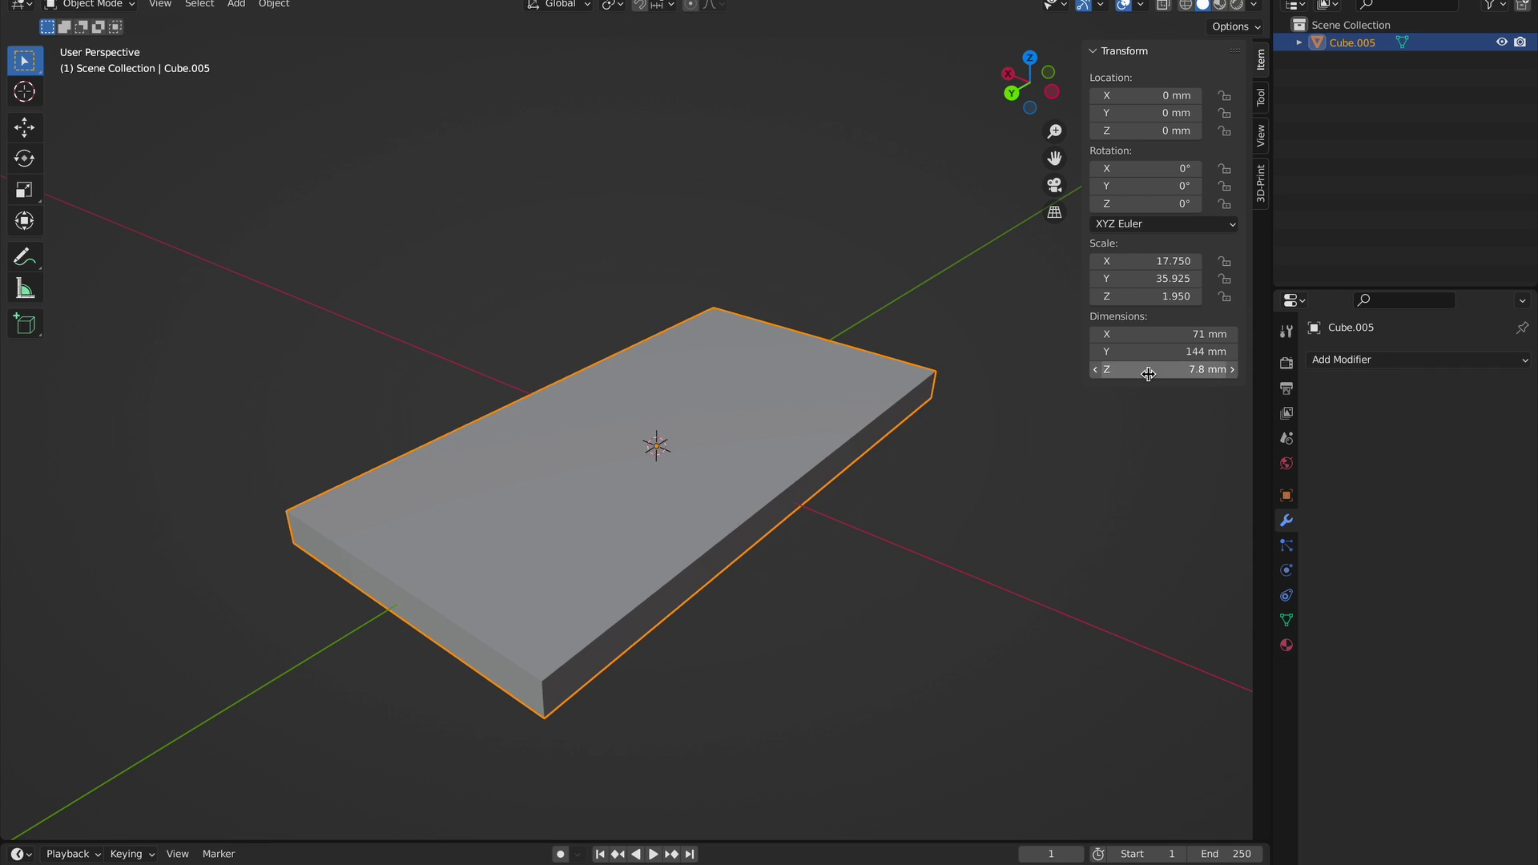
Apply the scale of the resized phone block.
middle_click_drag(545, 596, 578, 614)
key("ctrl+a")
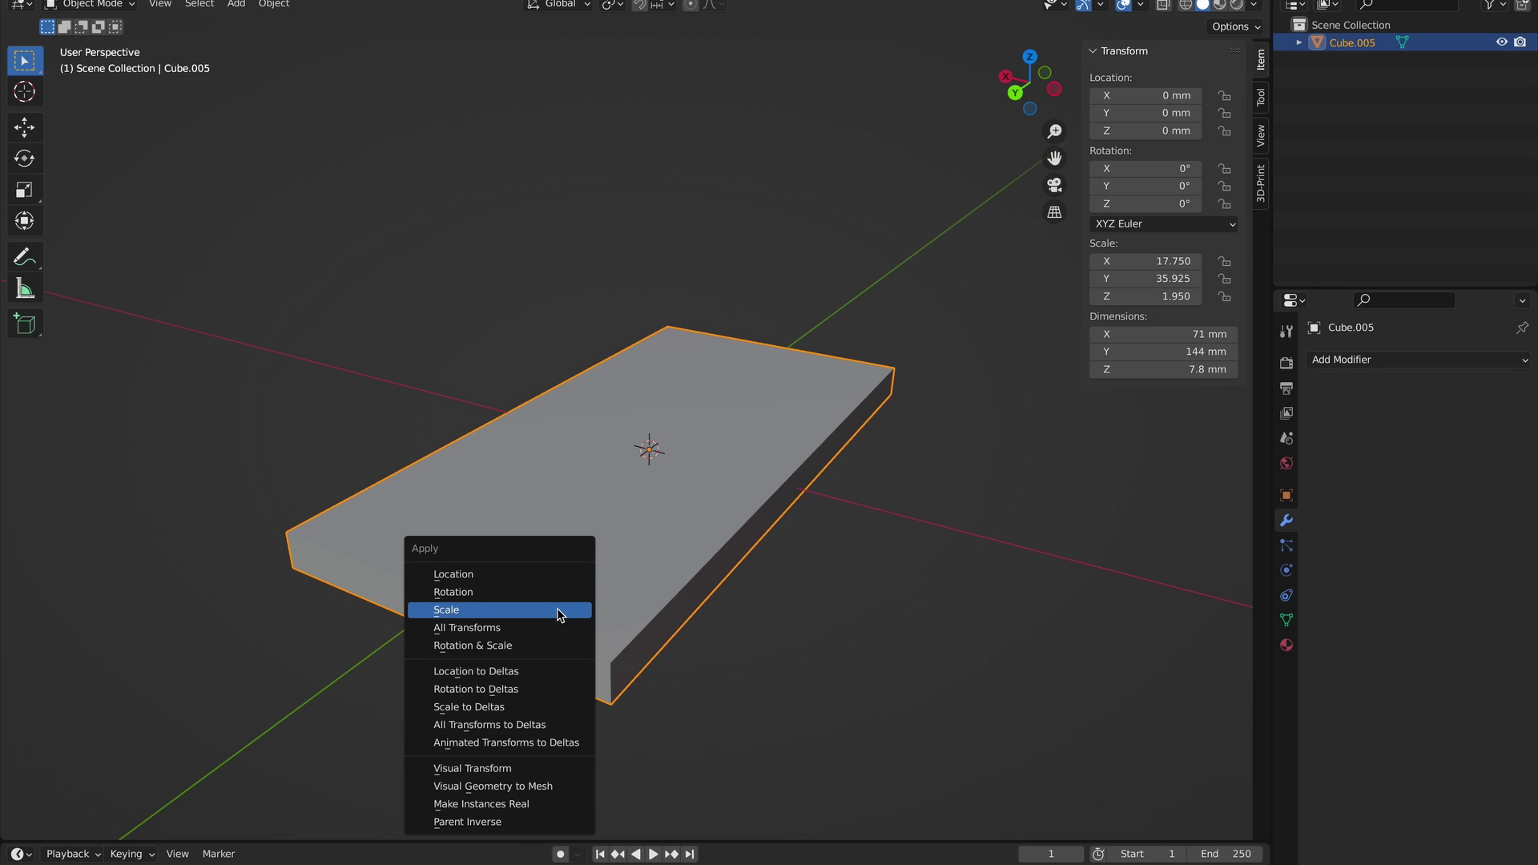
left_click(560, 614)
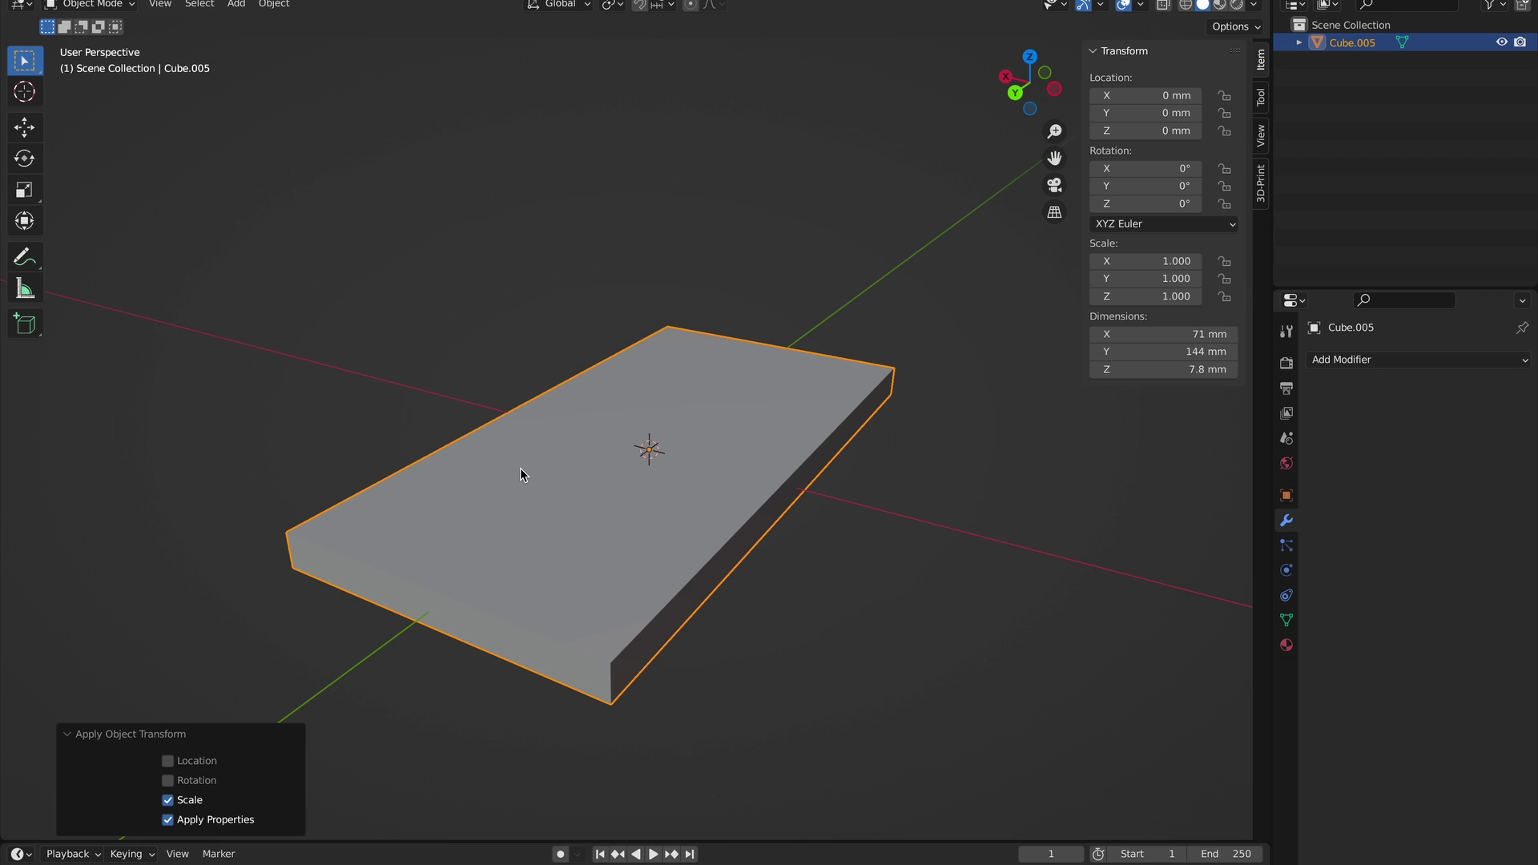
Enter Edit Mode on the block and try to box-select its vertical corner edges.
key("Tab")
middle_click_drag(257, 182, 310, 390)
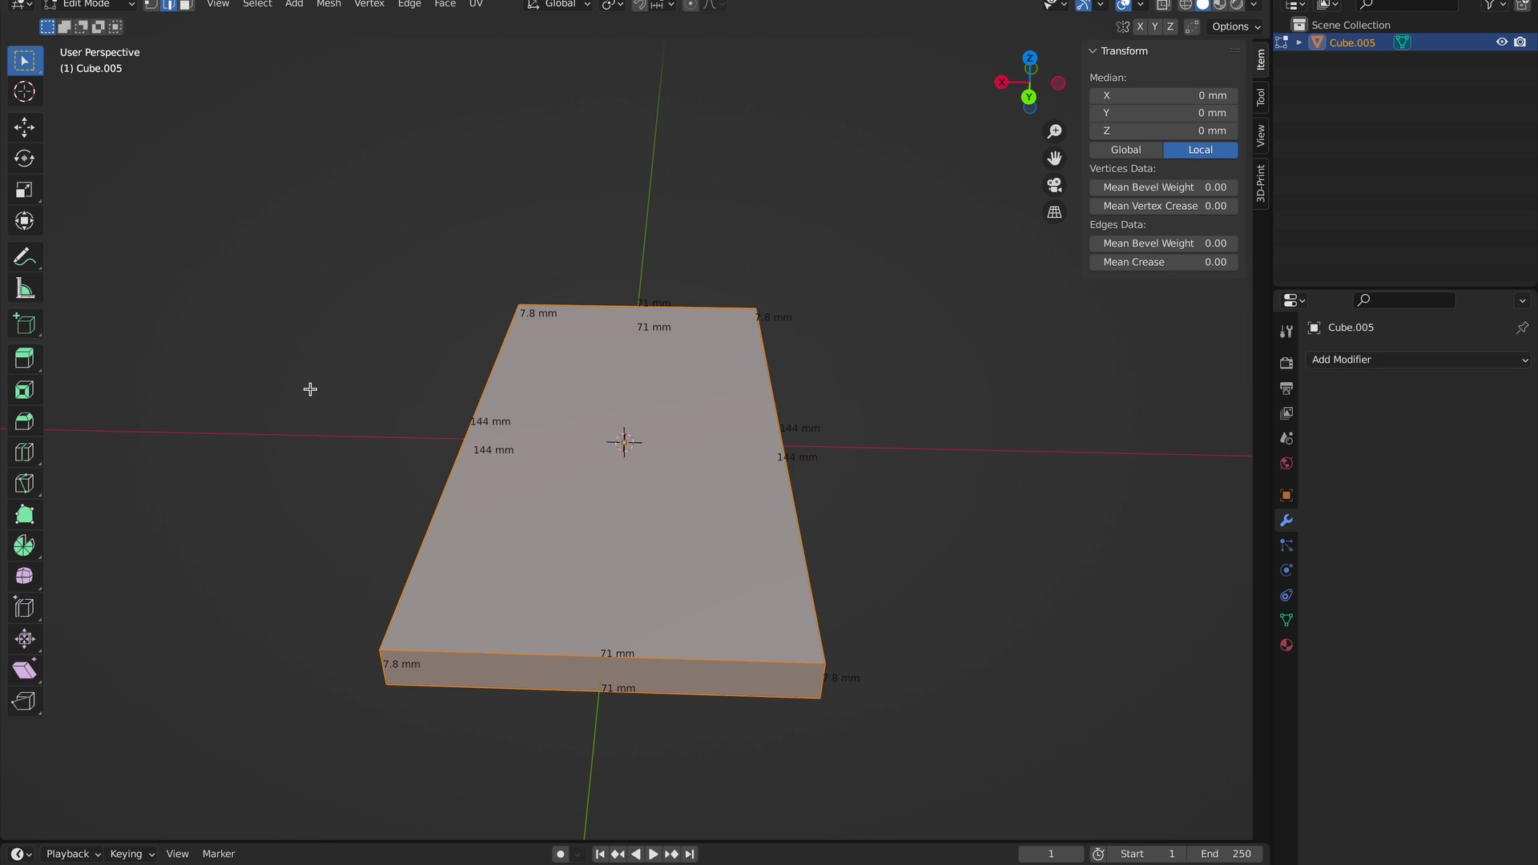
left_click_drag(291, 644, 986, 832)
mouse_move(945, 610)
middle_mouse_down()
mouse_move(1234, 609)
mouse_move(962, 612)
middle_mouse_up()
middle_click_drag(670, 607, 661, 490, "shift")
left_click_drag(537, 477, 827, 833, "shift")
middle_click_drag(779, 685, 819, 665)
Select the block's four vertical corner edges through the mesh and invert the selection to its upper and lower outline edges.
key("KP_1")
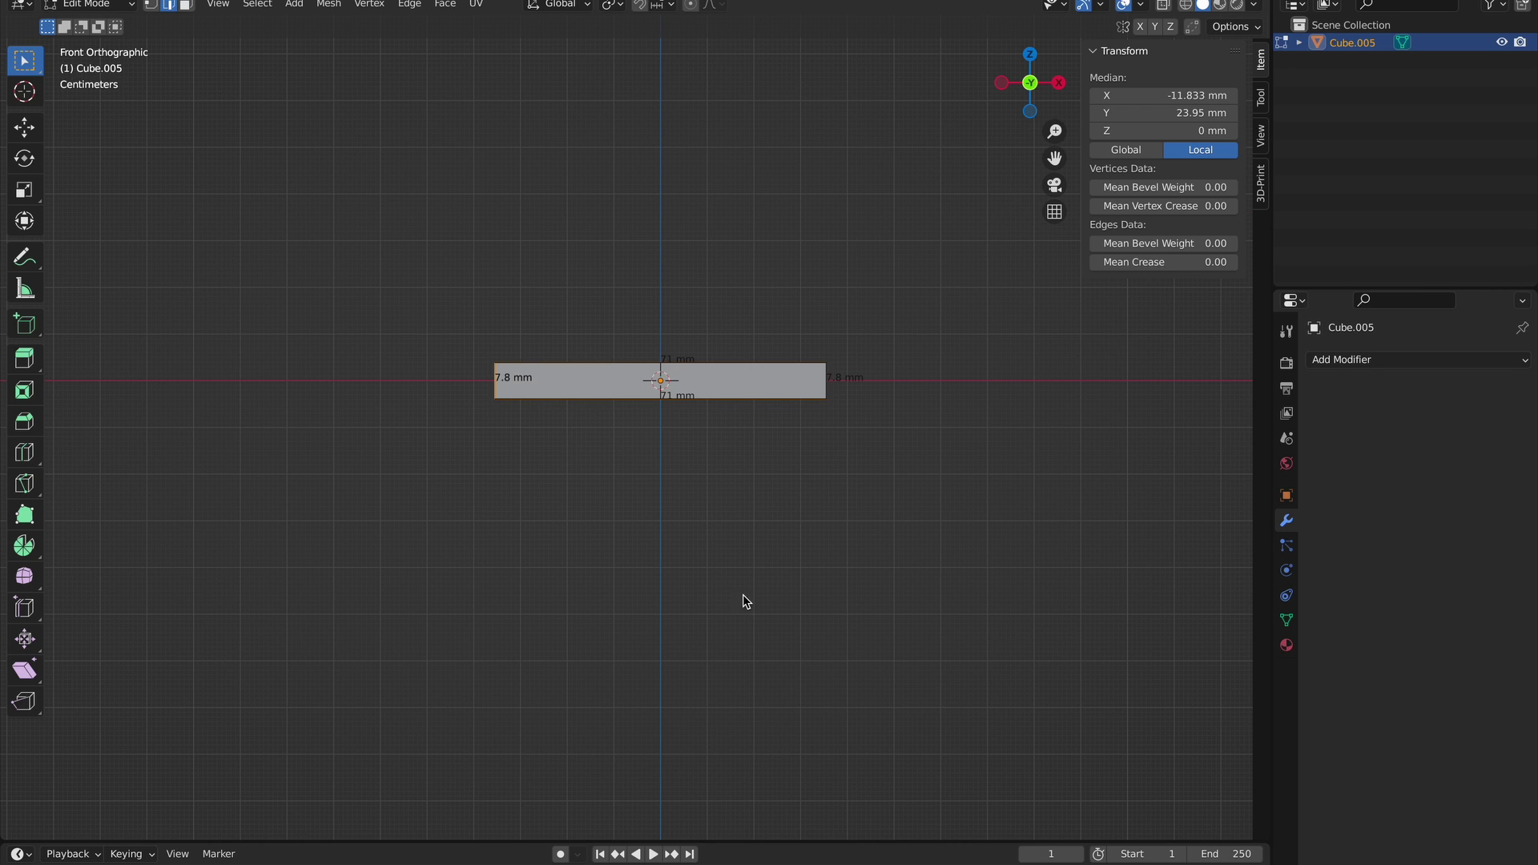
key("alt+z")
left_click_drag(453, 367, 846, 387)
key("shift+z")
mouse_move(680, 397)
middle_mouse_down()
mouse_move(813, 425)
mouse_move(862, 473)
middle_mouse_up()
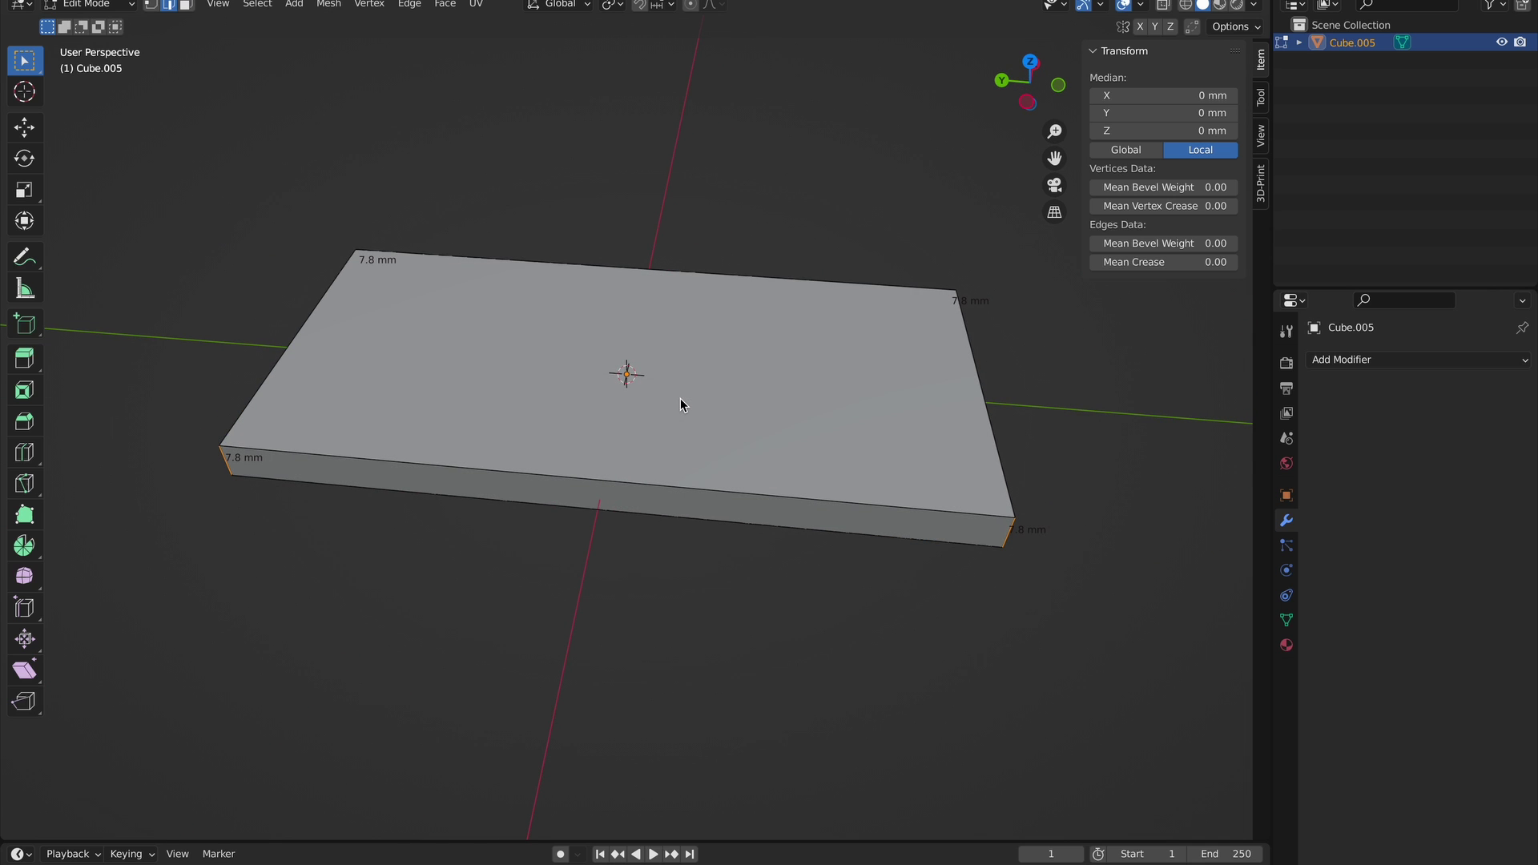
middle_click_drag(638, 421, 558, 333)
key("ctrl+i")
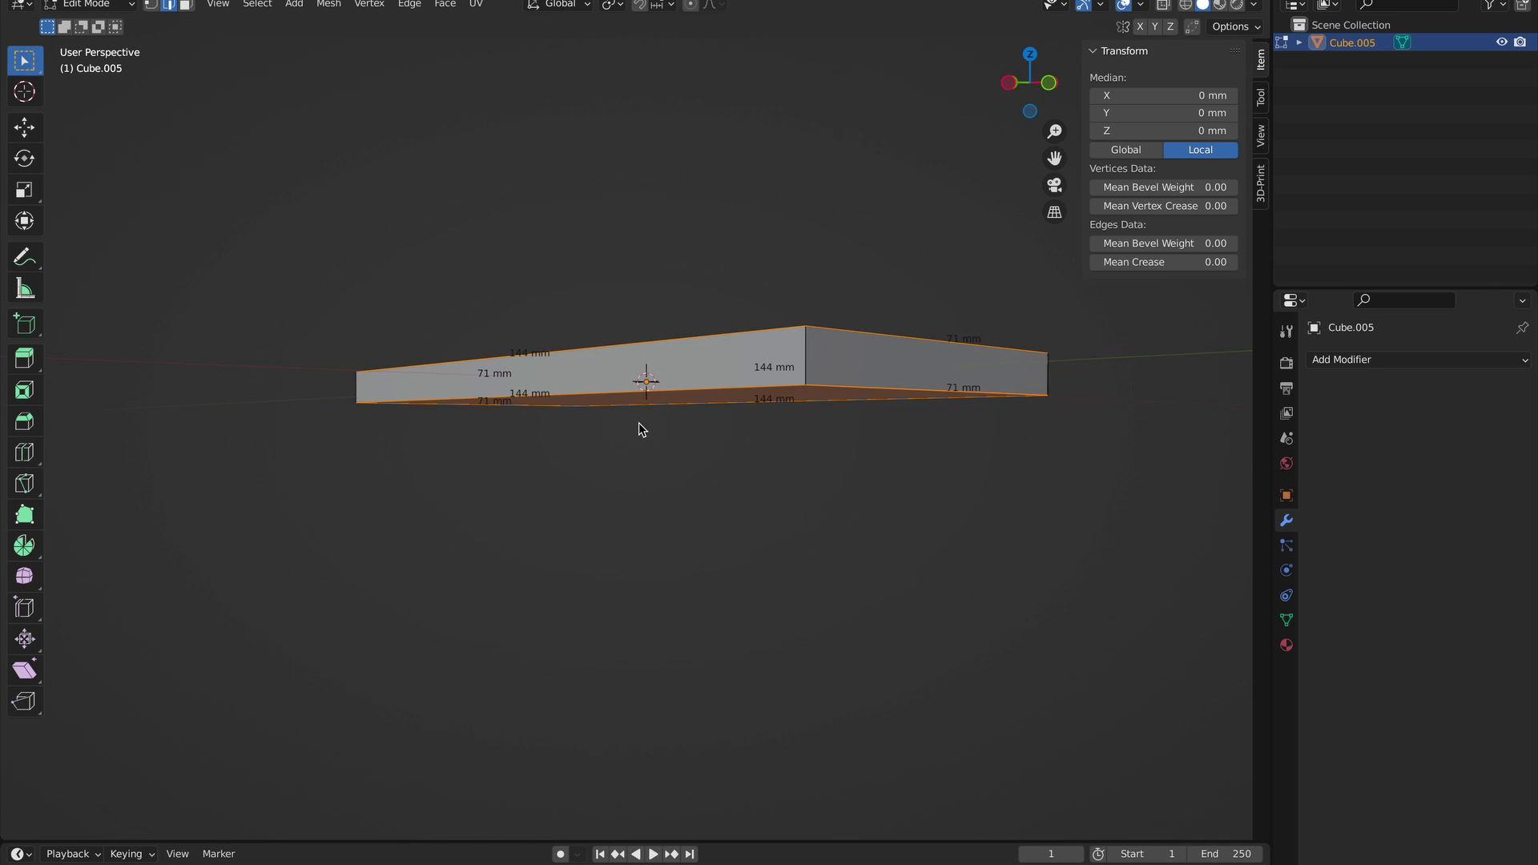
middle_click_drag(638, 423, 708, 500)
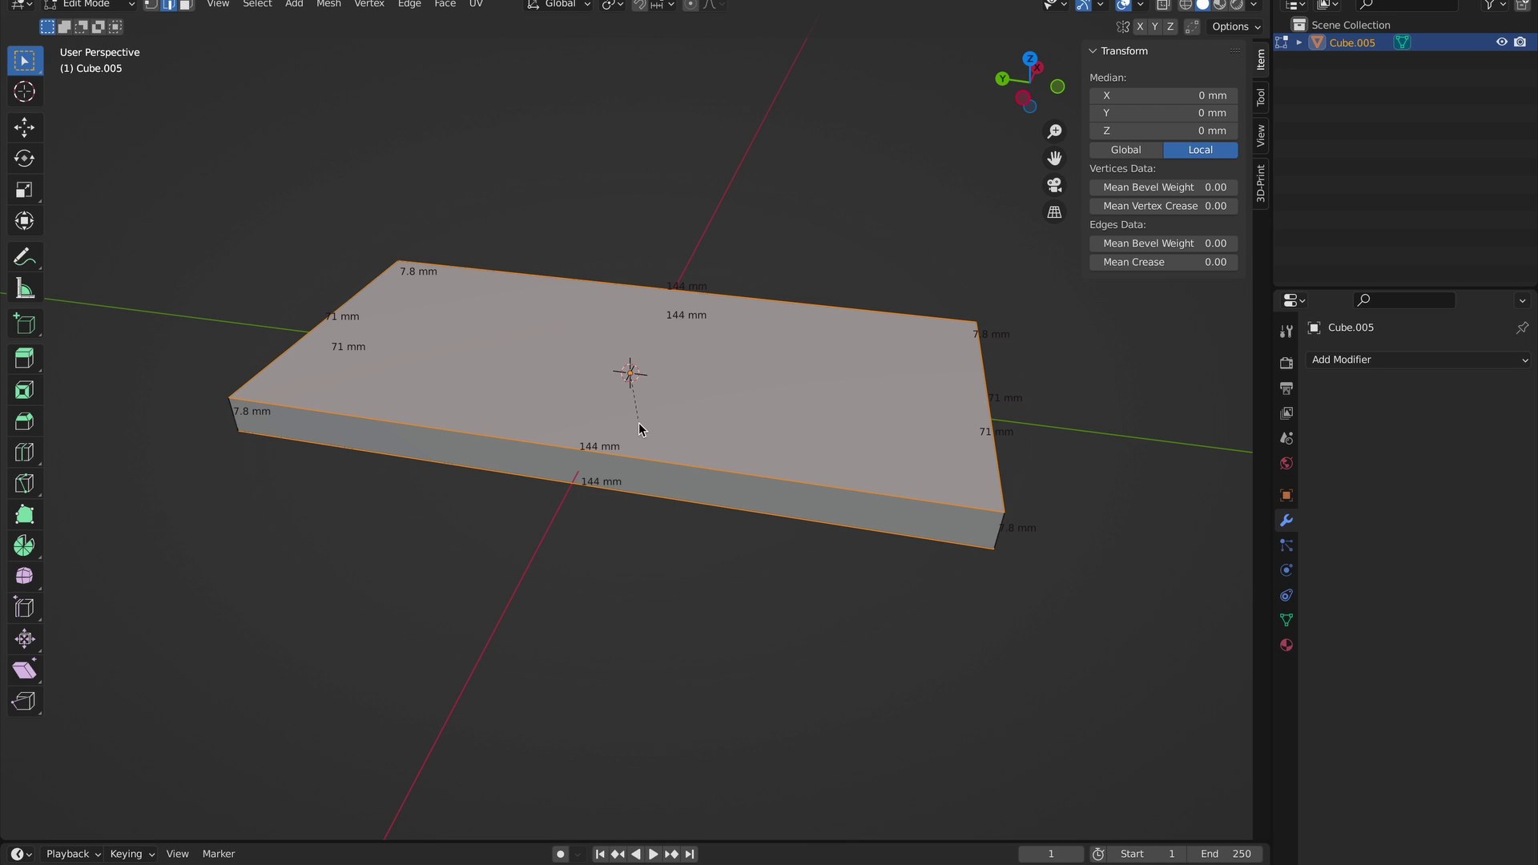
Bevel the selected outline edges with 12 segments and a width of 10 mm.
type("2")
key("Return")
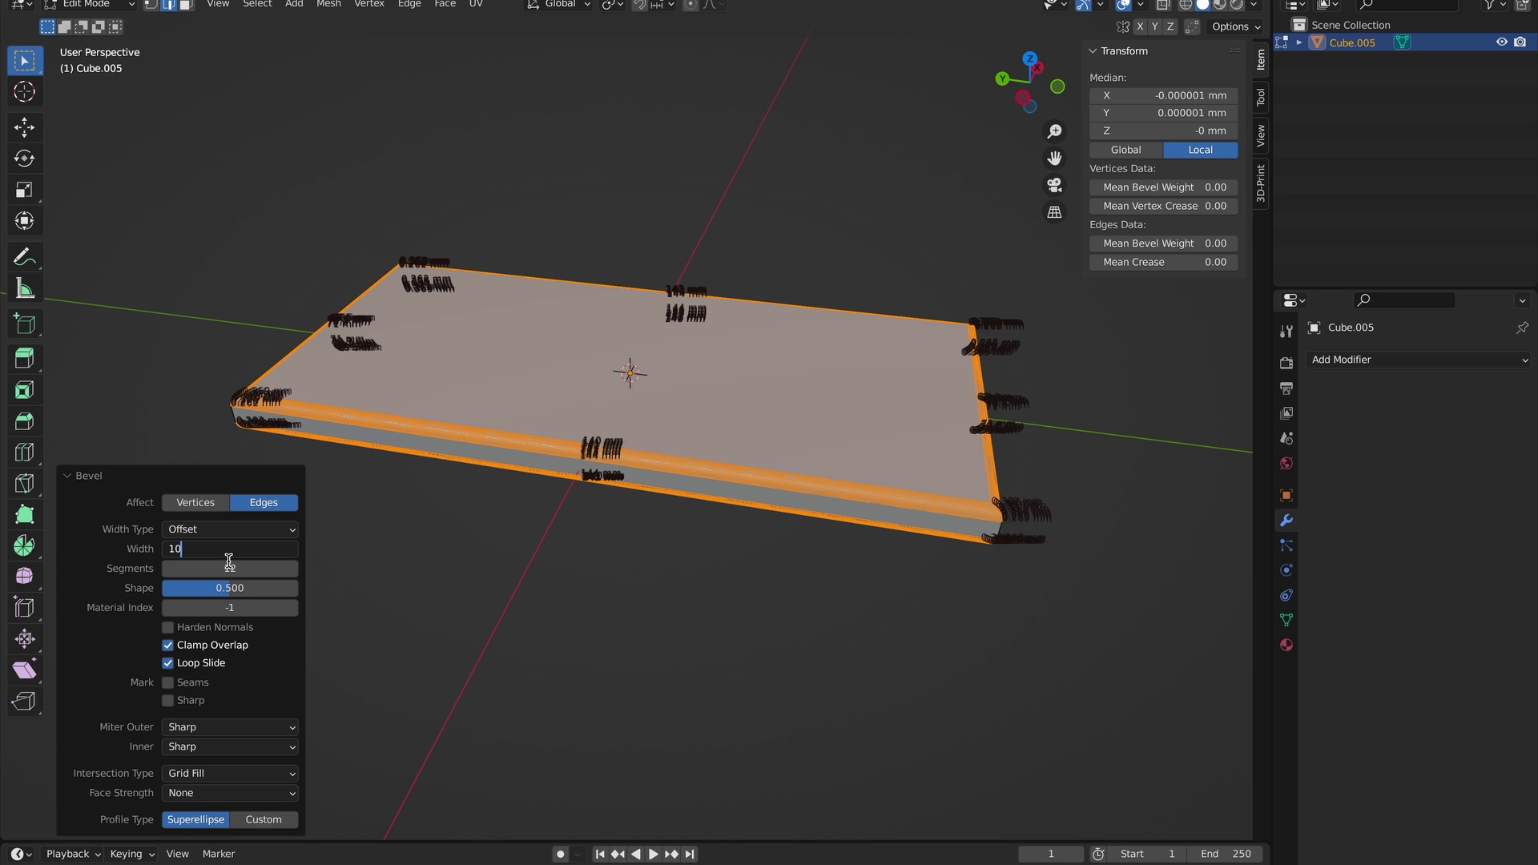
type("10")
key("Return")
middle_click_drag(649, 594, 649, 597)
scroll(649, 597, "up", 6)
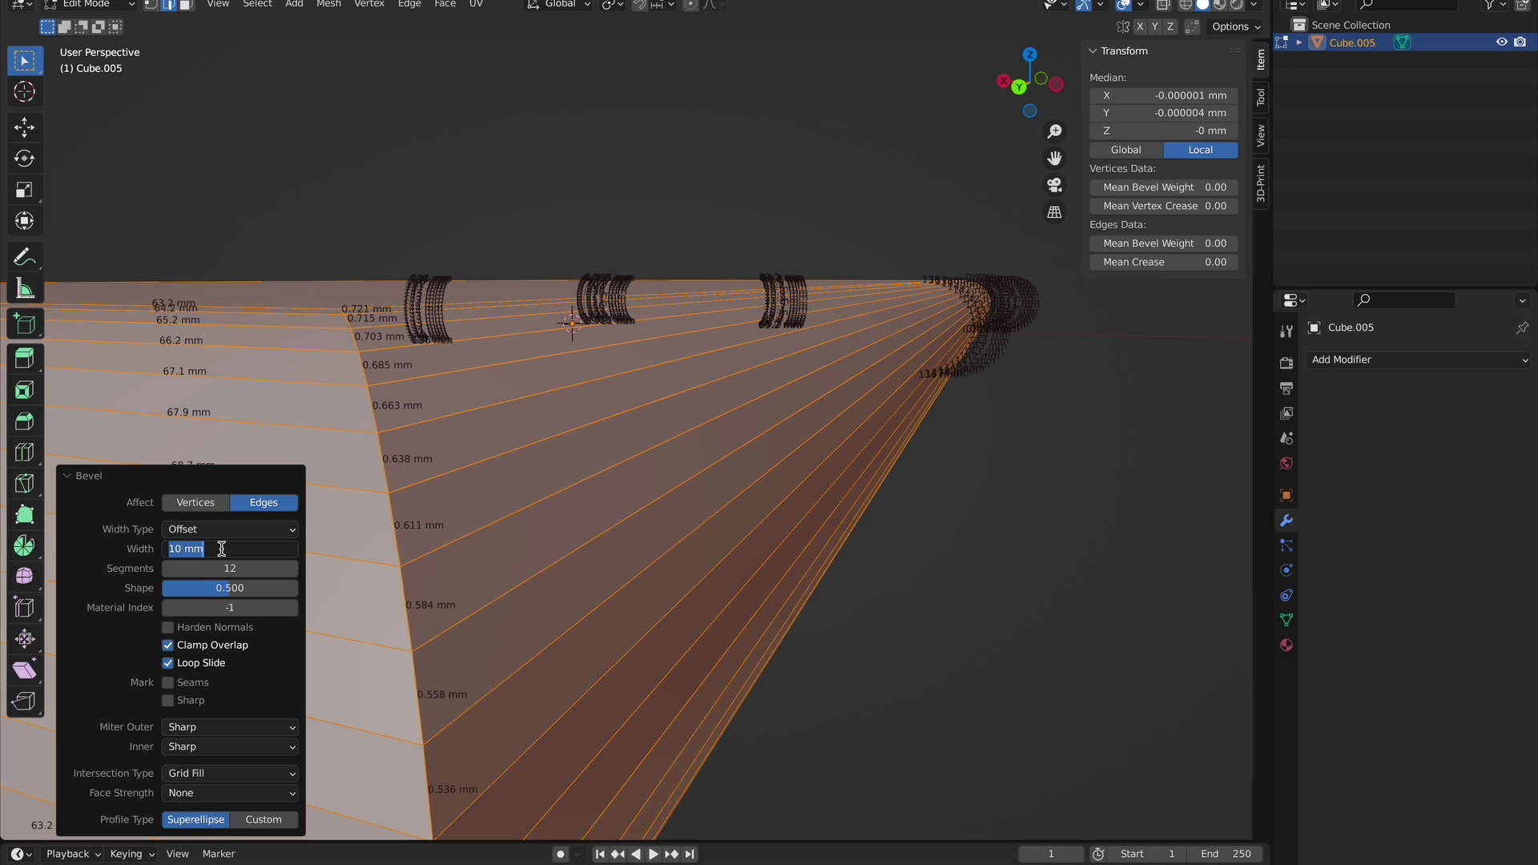
Reduce the bevel width on the outline edges to 3 mm.
type("3")
key("Return")
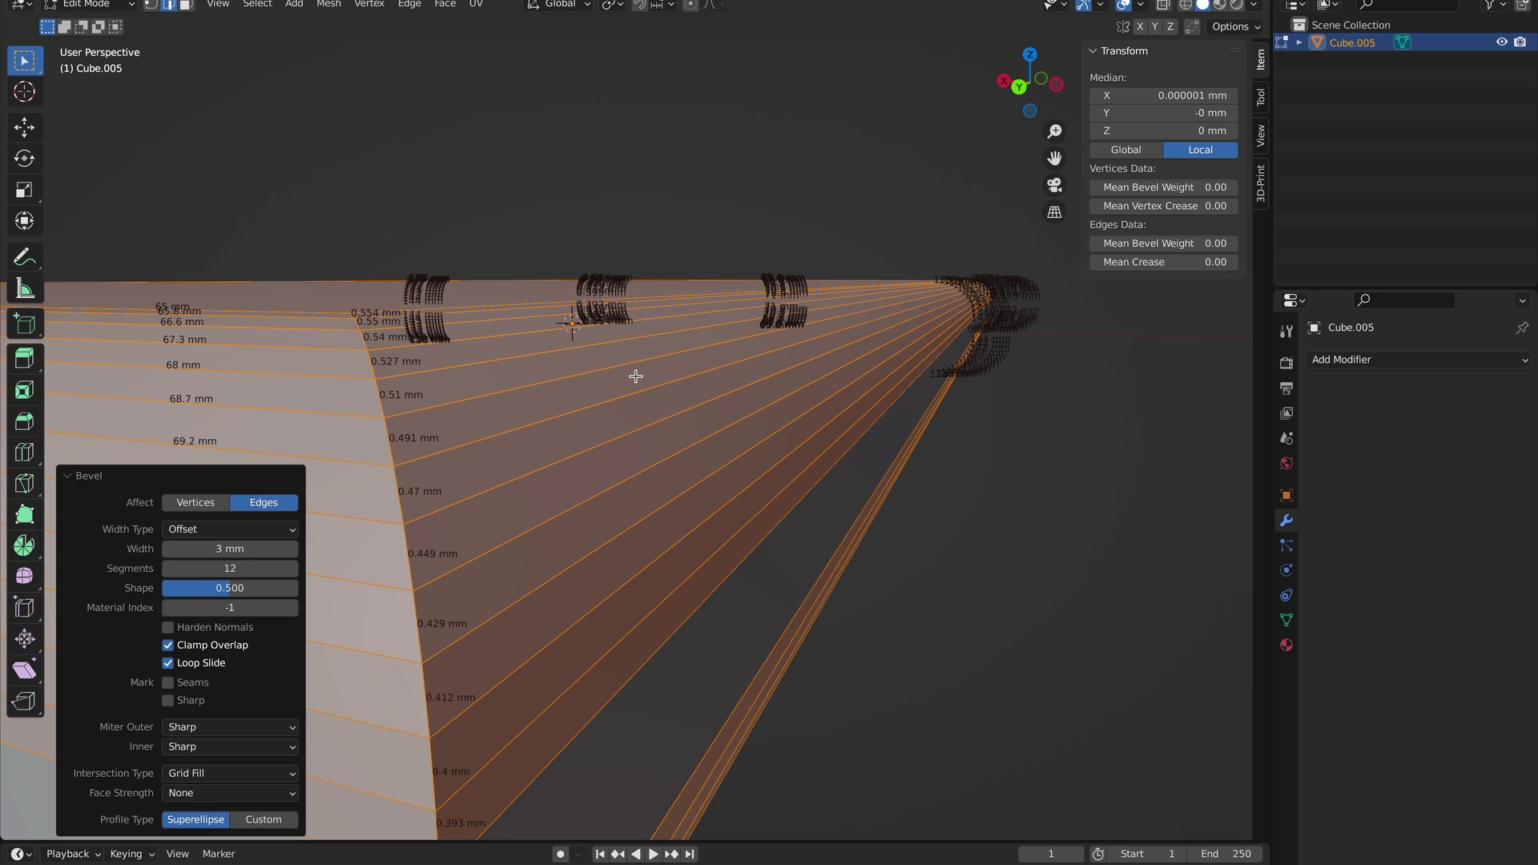
scroll(635, 376, "down", 8)
middle_click_drag(636, 376, 636, 376)
scroll(636, 376, "up", 2)
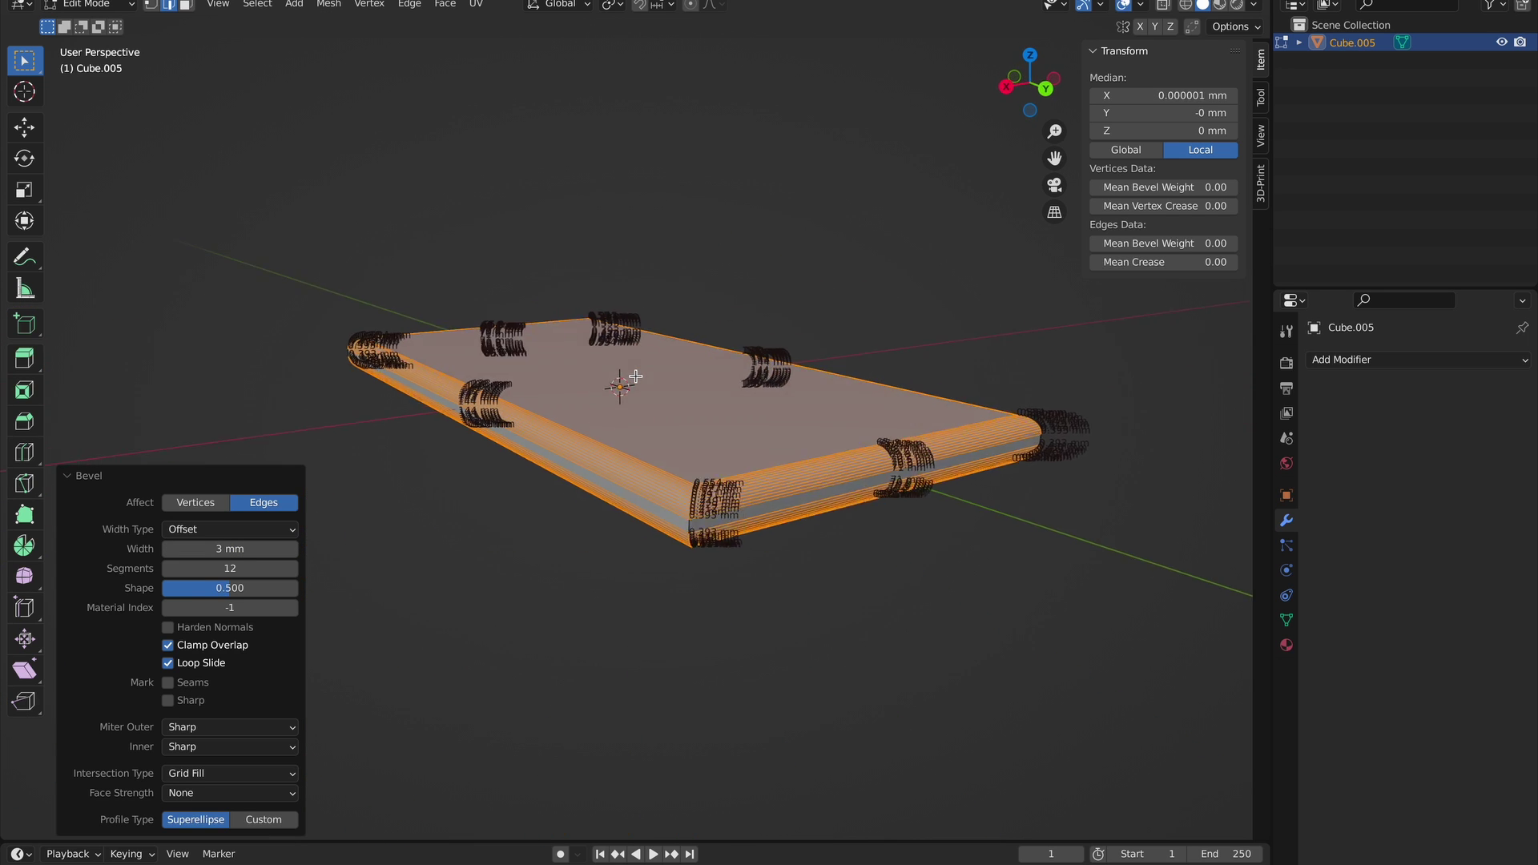
scroll(635, 376, "up", 3)
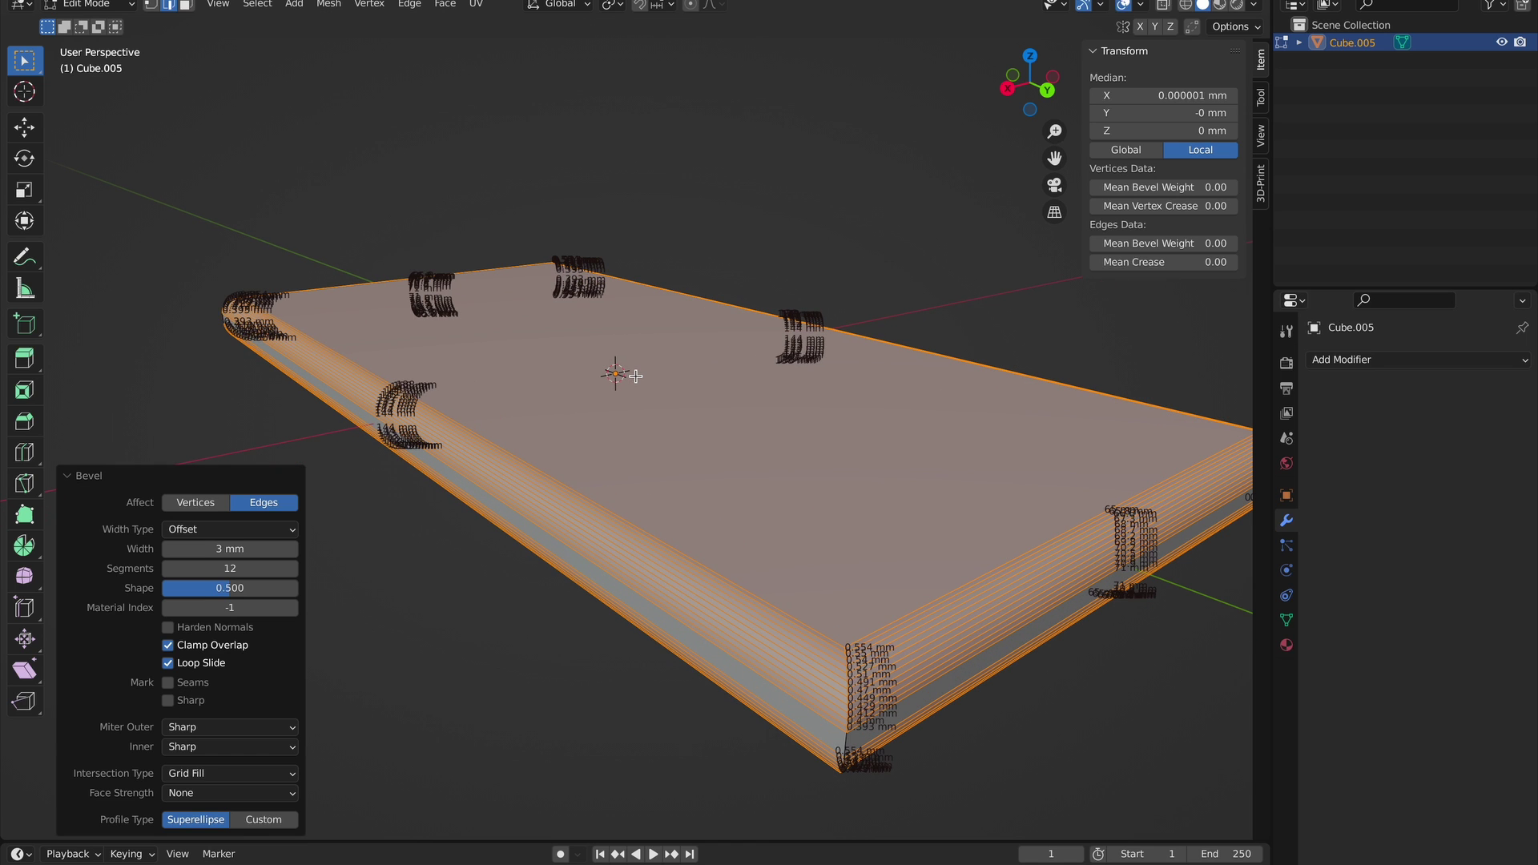
Select the block's four corner edges through the mesh and bevel them with 12 segments and a width of 10 mm.
middle_click_drag(524, 509, 524, 509)
key("KP_7")
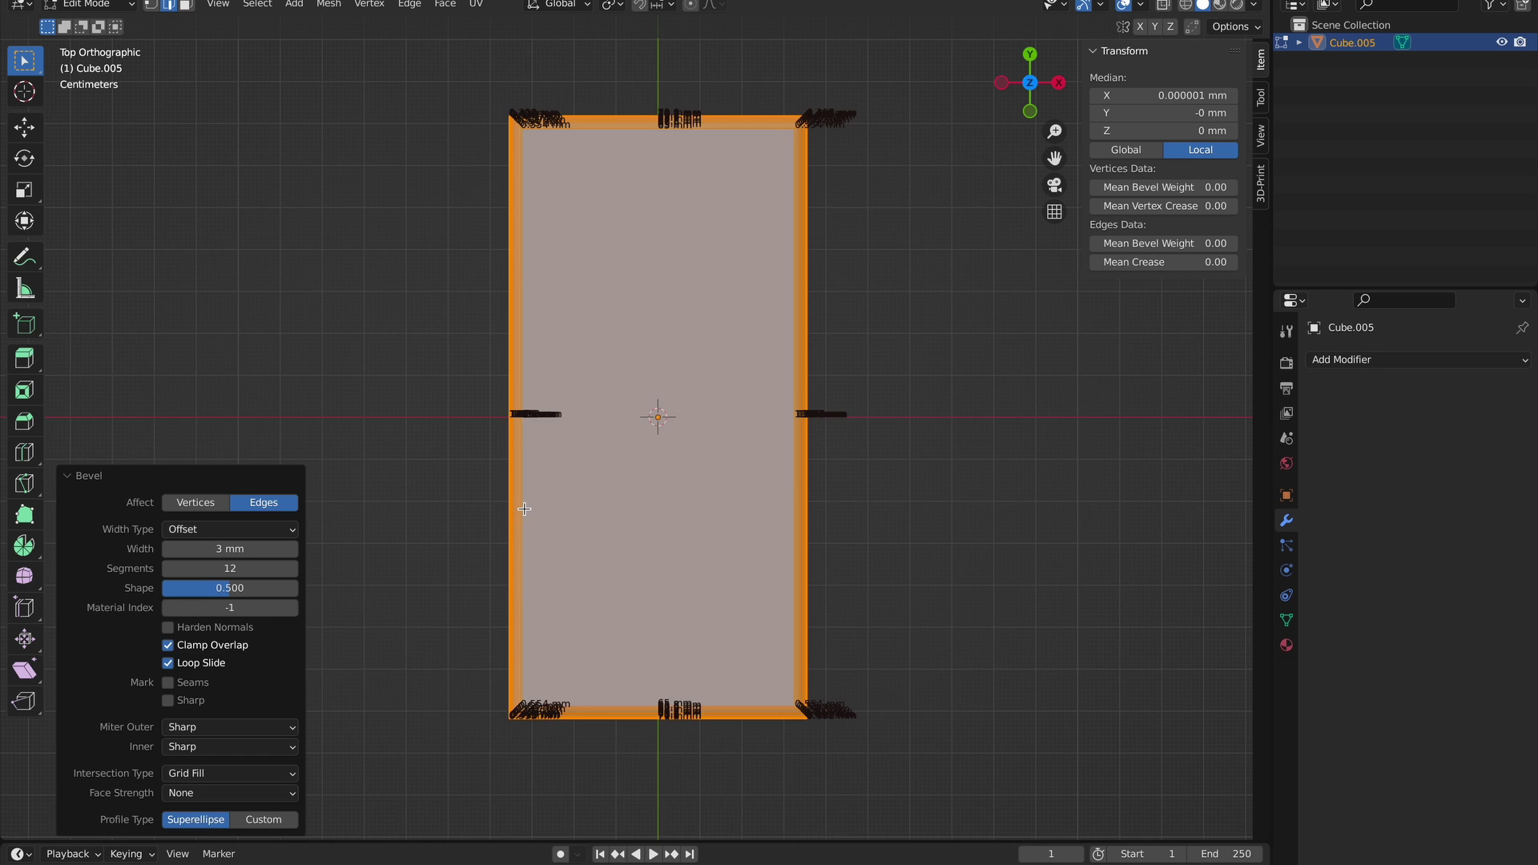
key("alt+z")
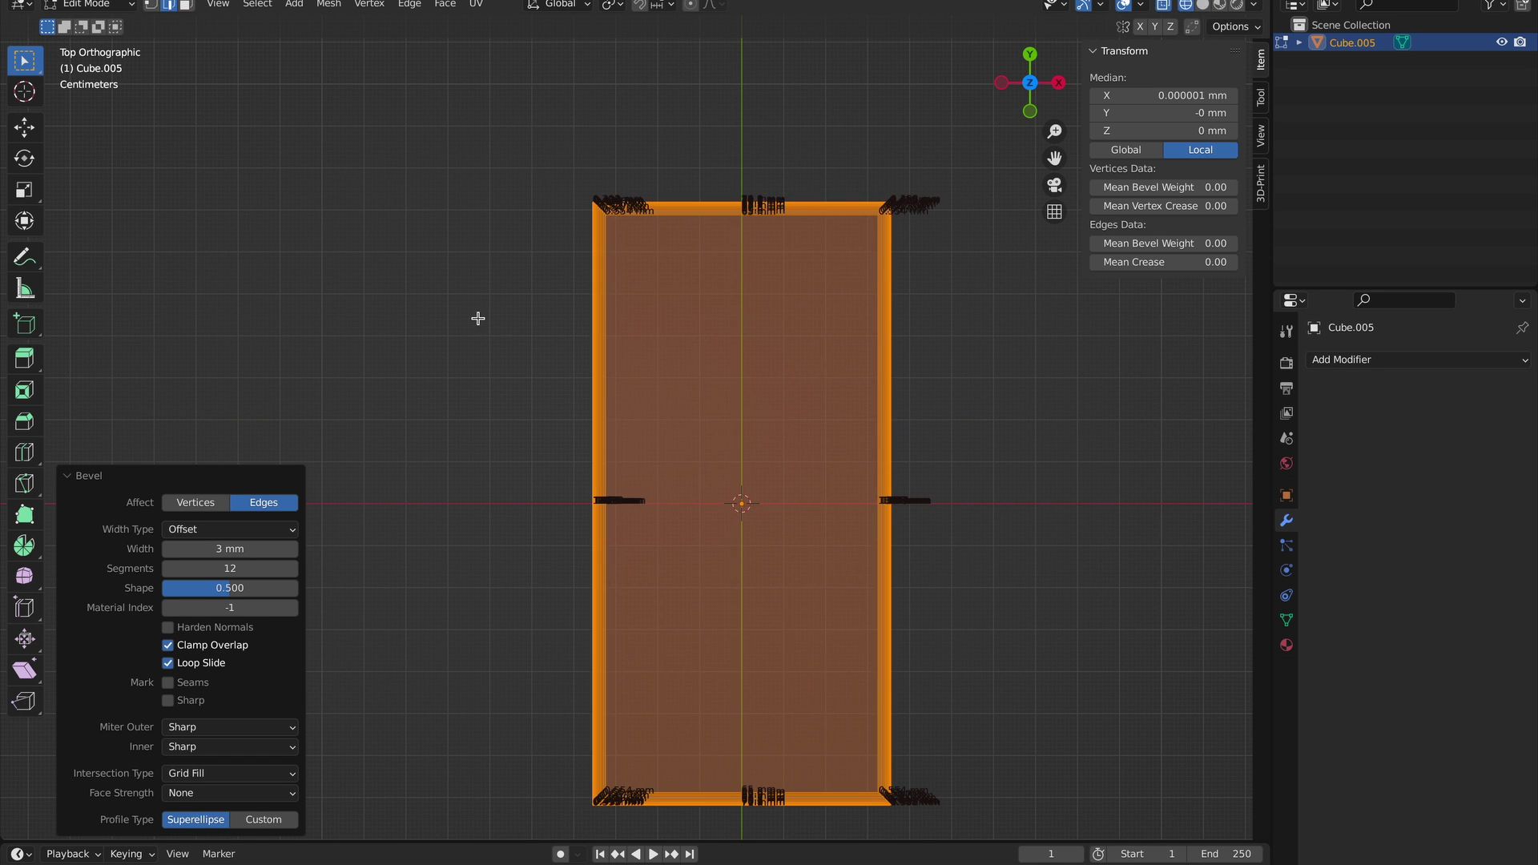
left_click_drag(580, 185, 644, 212)
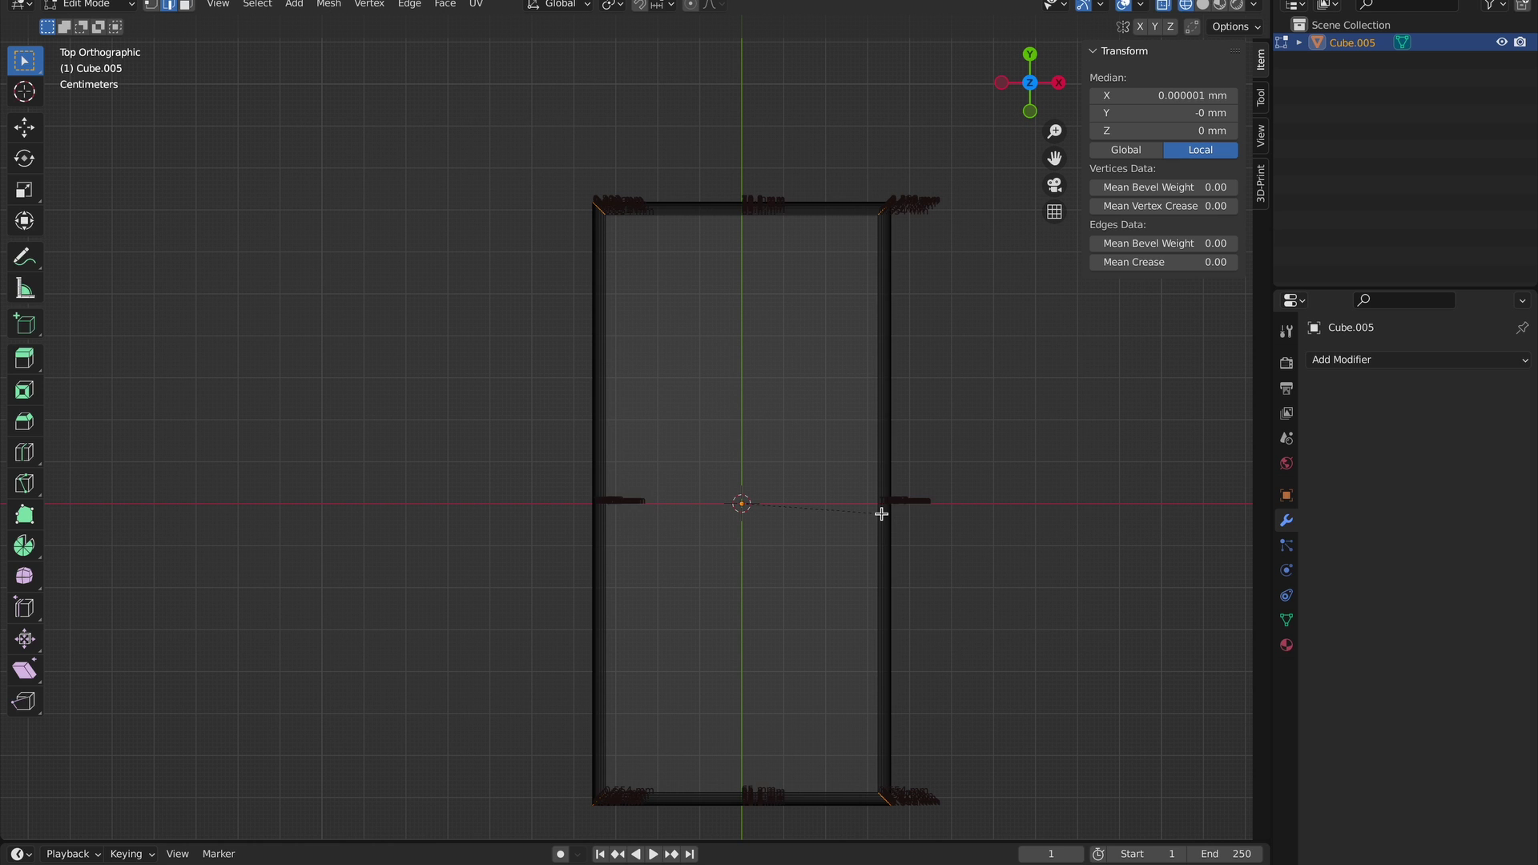
left_click(906, 527)
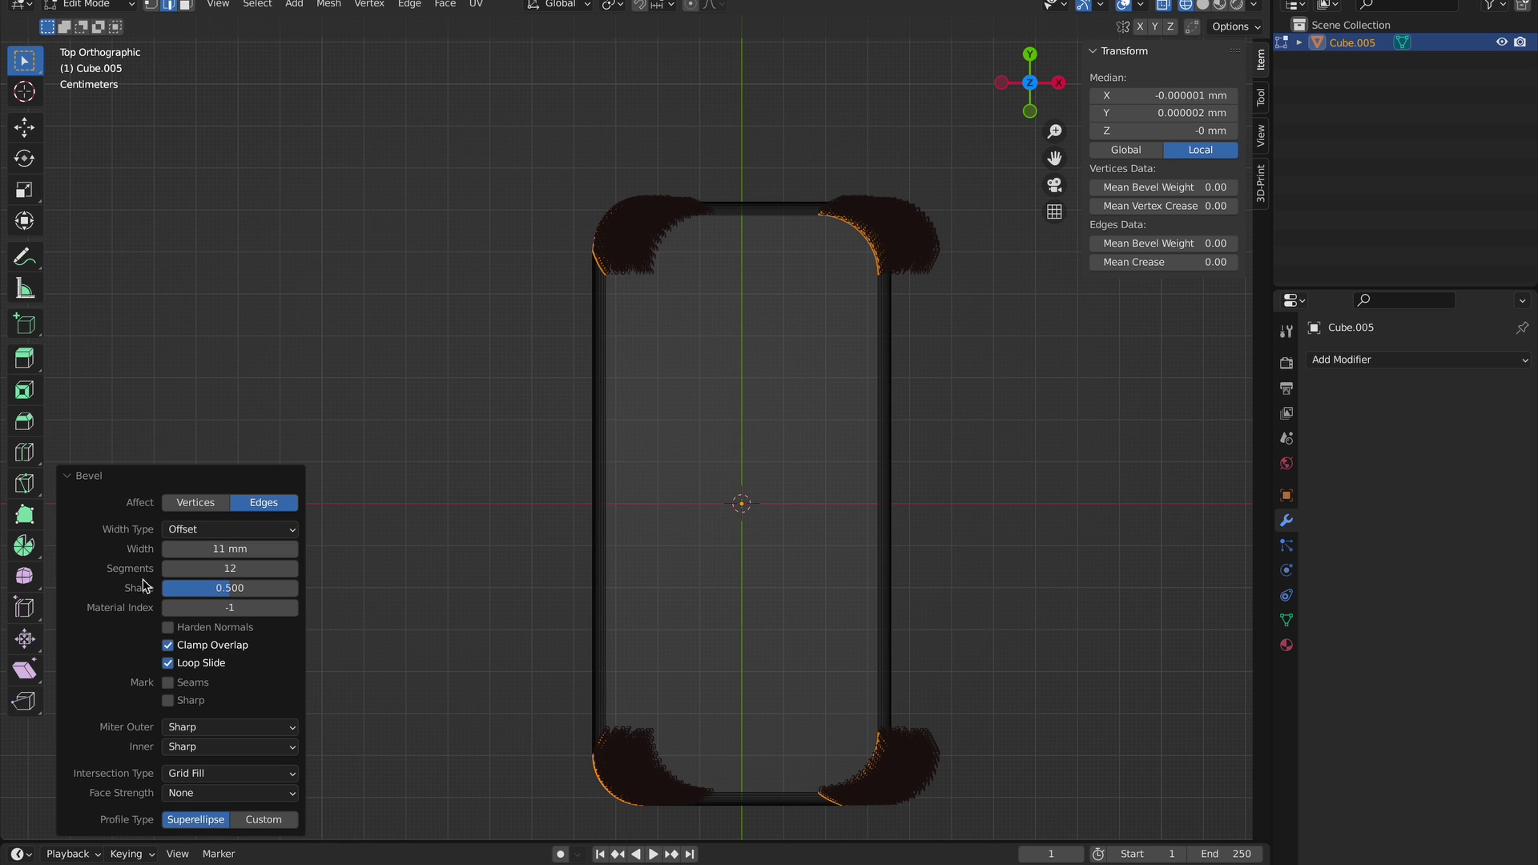
key("Return")
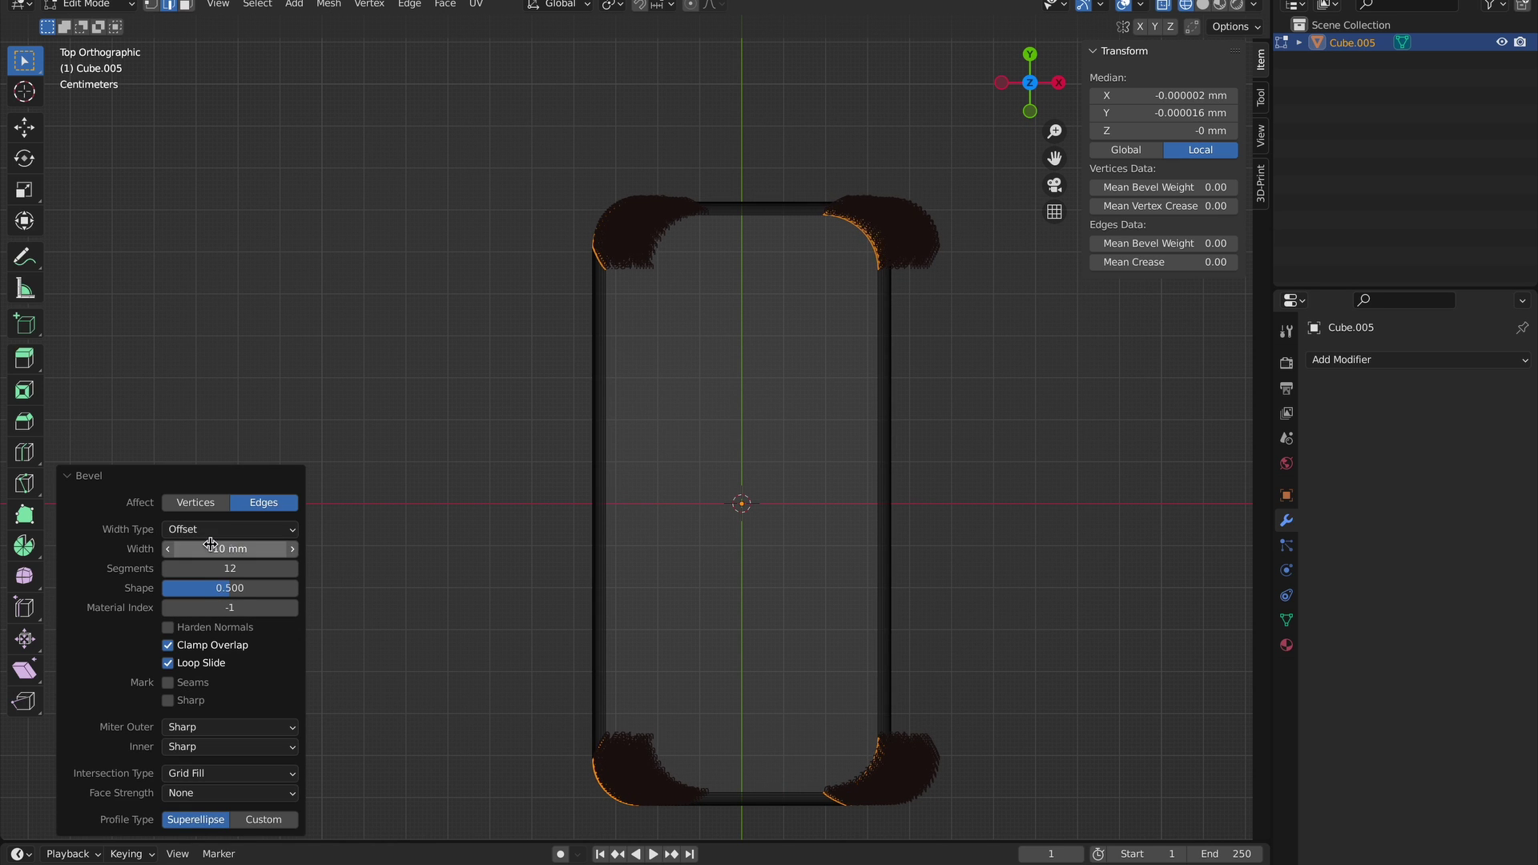
Select the horizontal edge loop around the block's upper rounding at a height of about 2.05 mm.
middle_click_drag(633, 488, 633, 489)
scroll(633, 489, "up", 5)
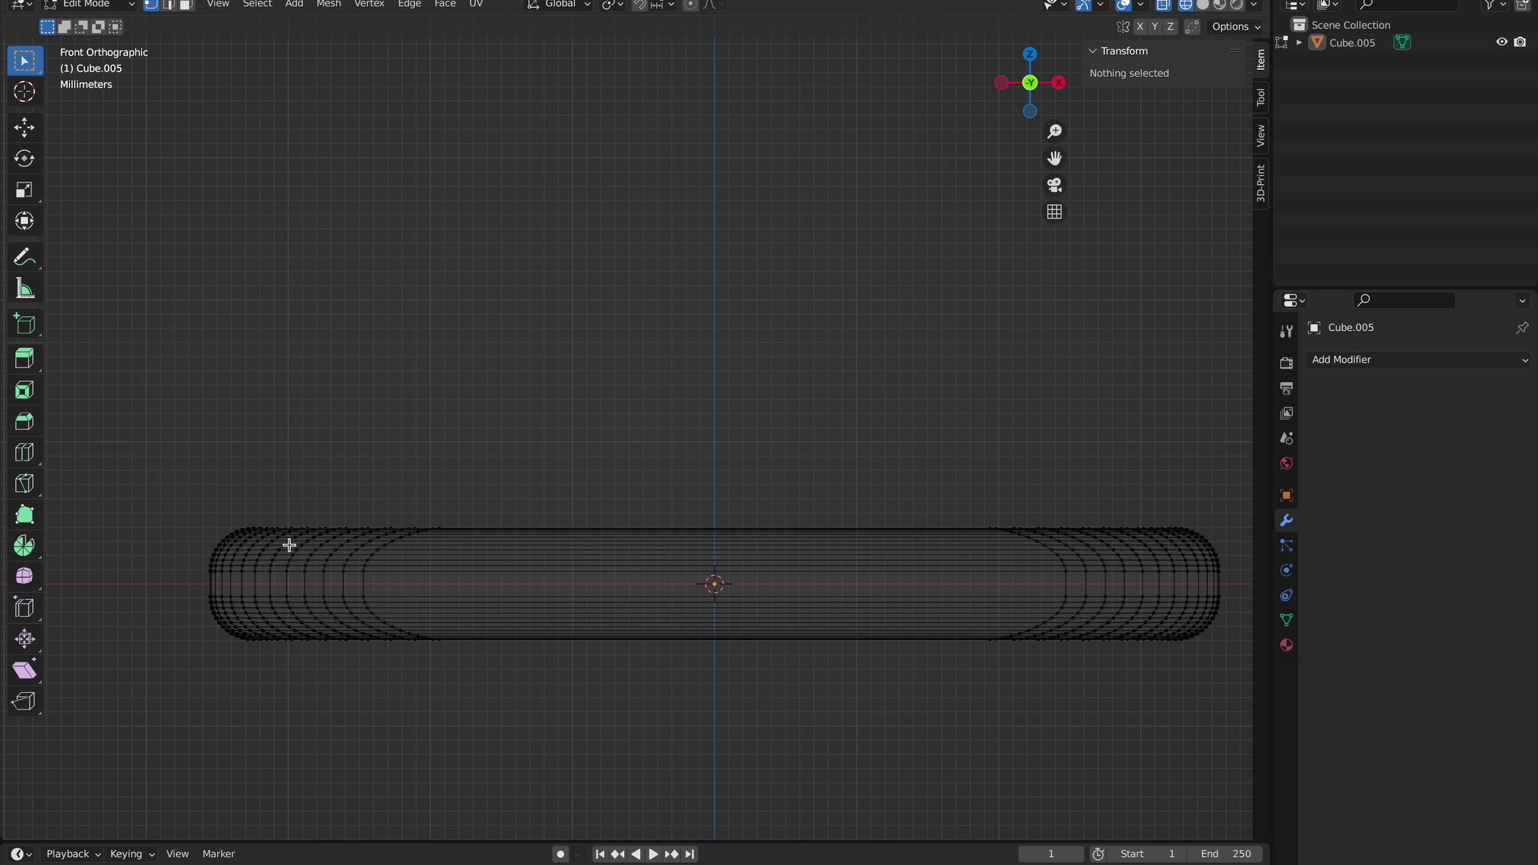
left_click(268, 550, "alt")
scroll(268, 584, "up", 5)
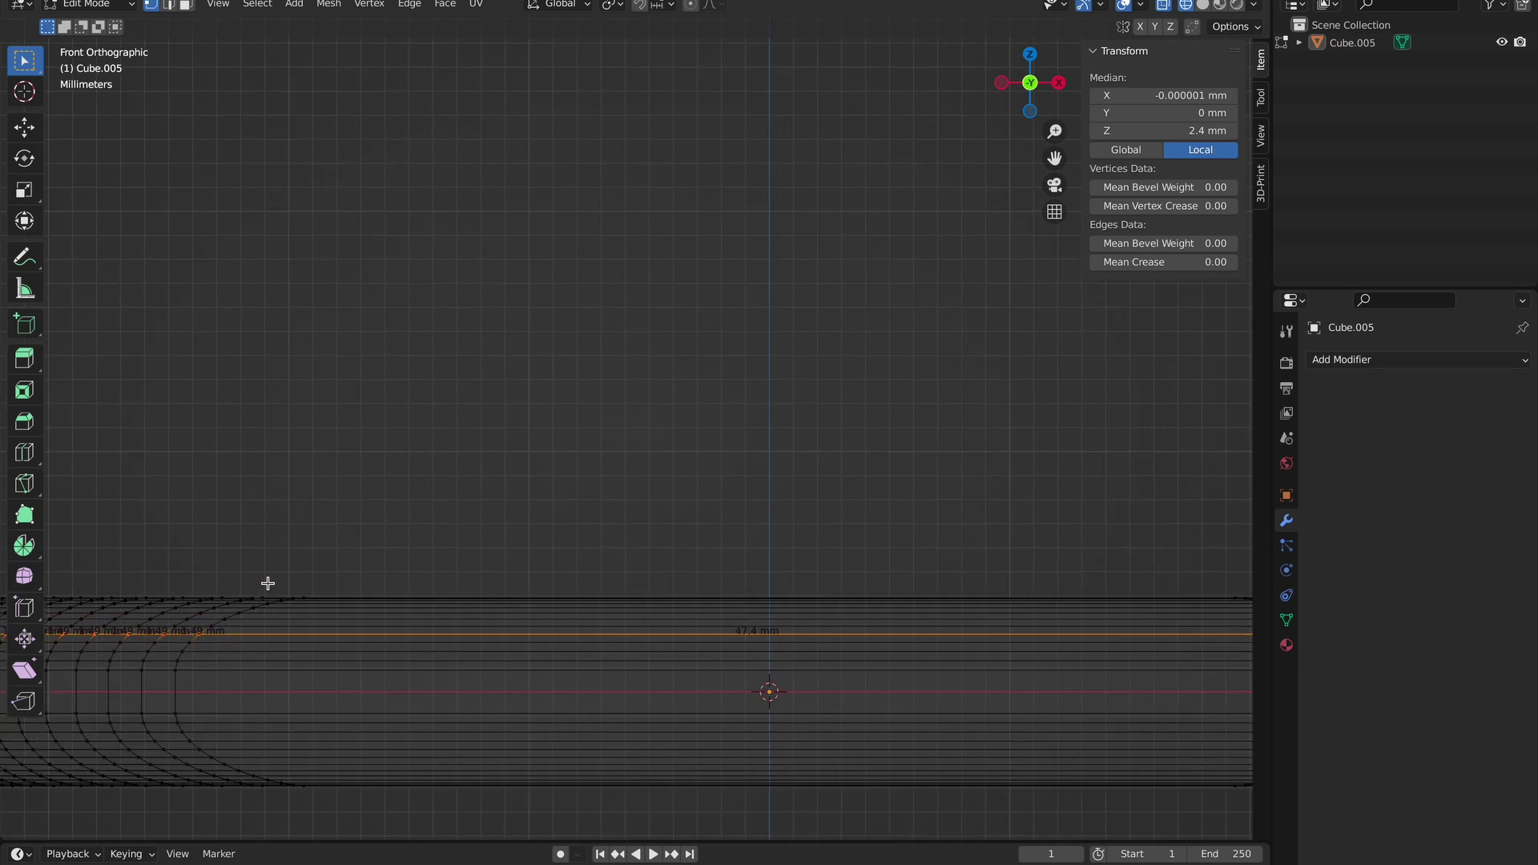
scroll(248, 614, "down", 3)
scroll(265, 624, "up", 2)
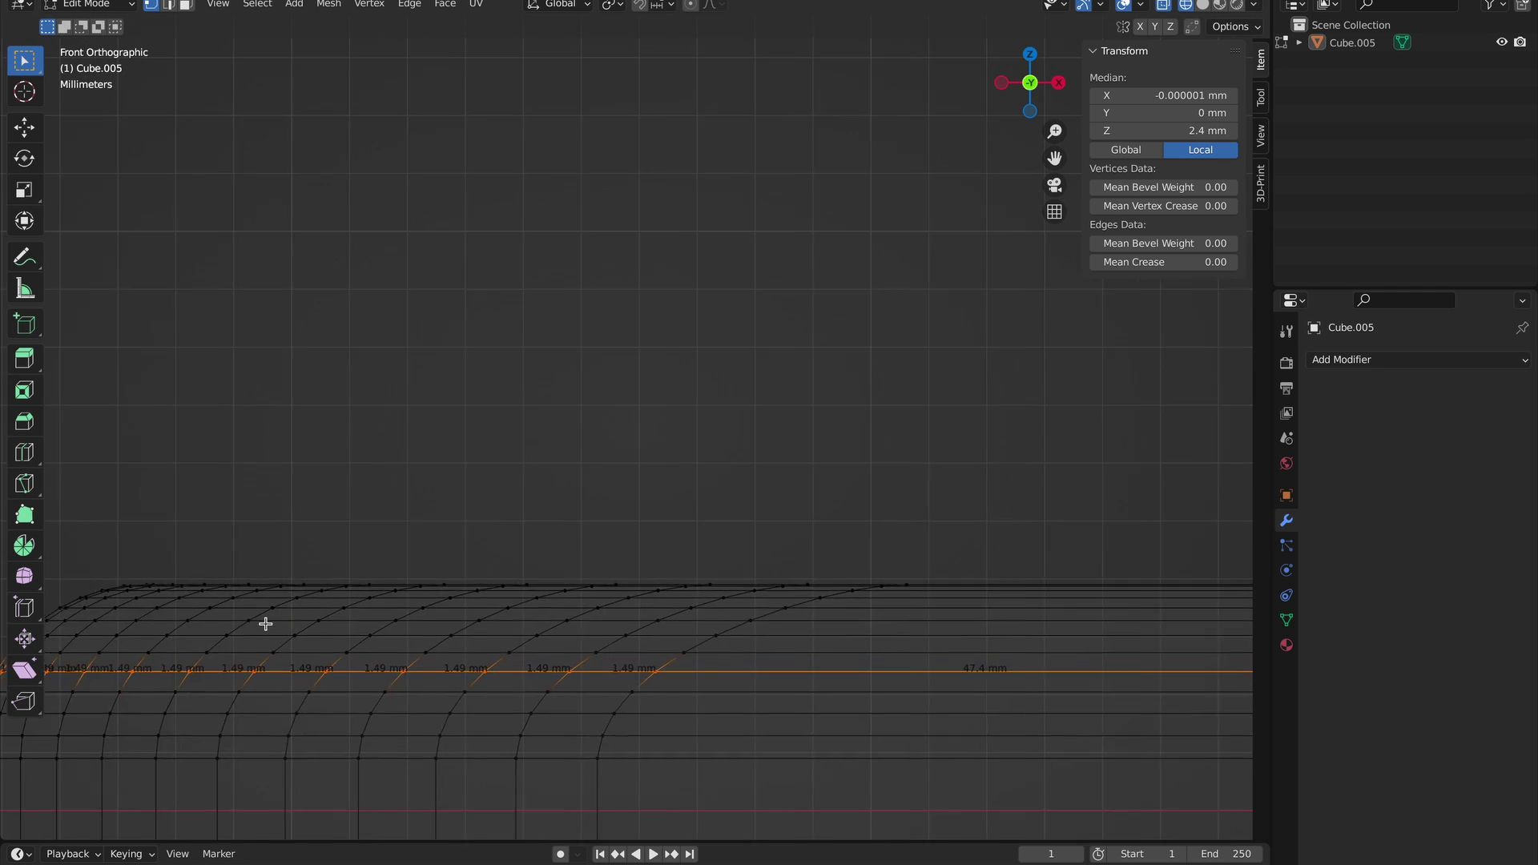
middle_click_drag(264, 625, 351, 650, "shift")
left_click(471, 690, "ctrl")
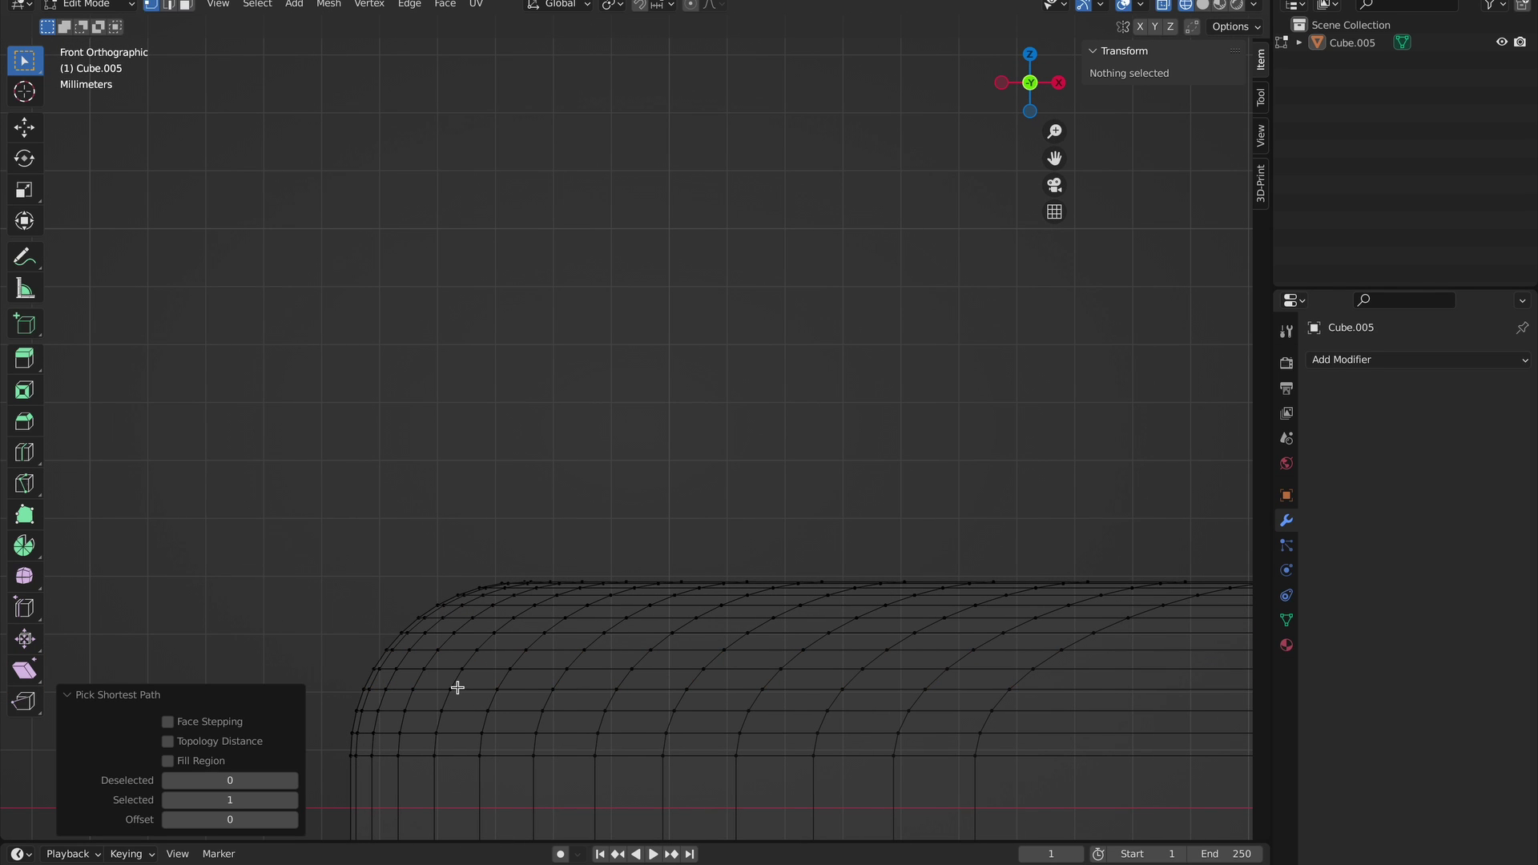
left_click(447, 689, "ctrl")
left_click(421, 689, "alt")
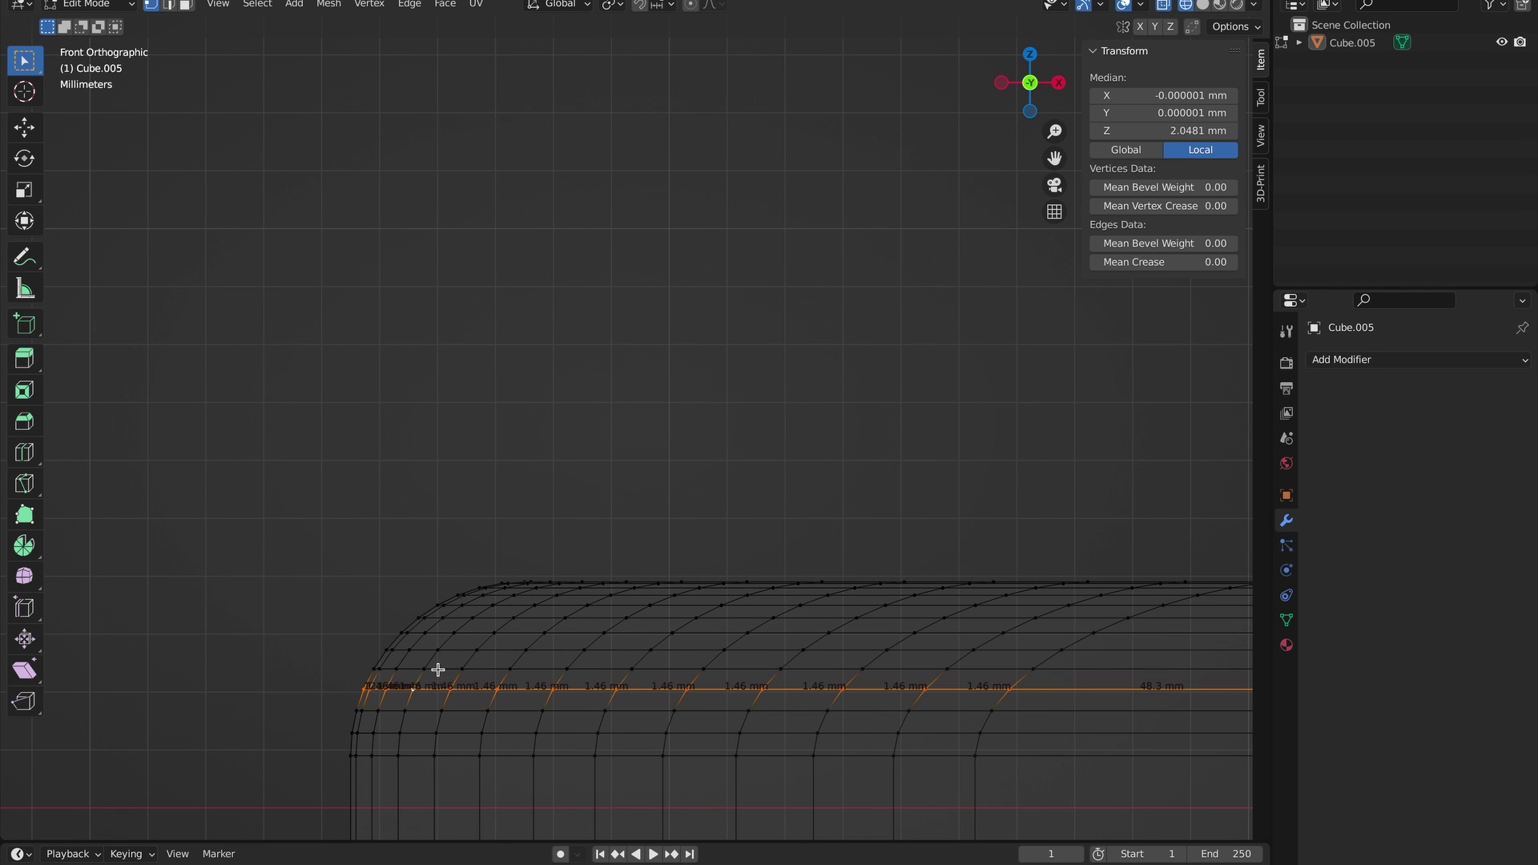
Extrude the selected edge loop 2.25 mm upward along Z.
key("e")
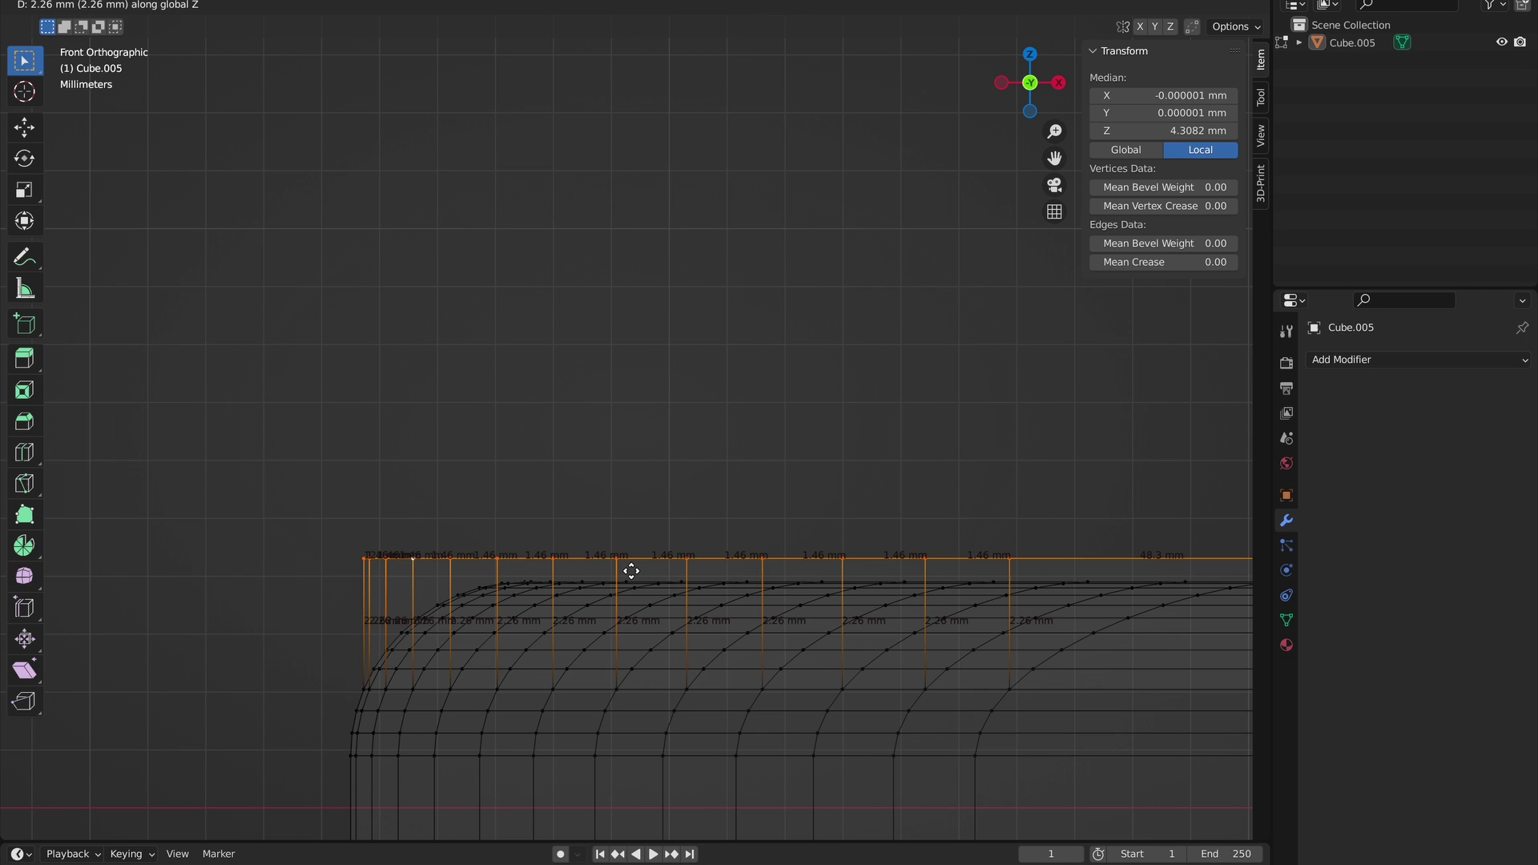
type("2.25")
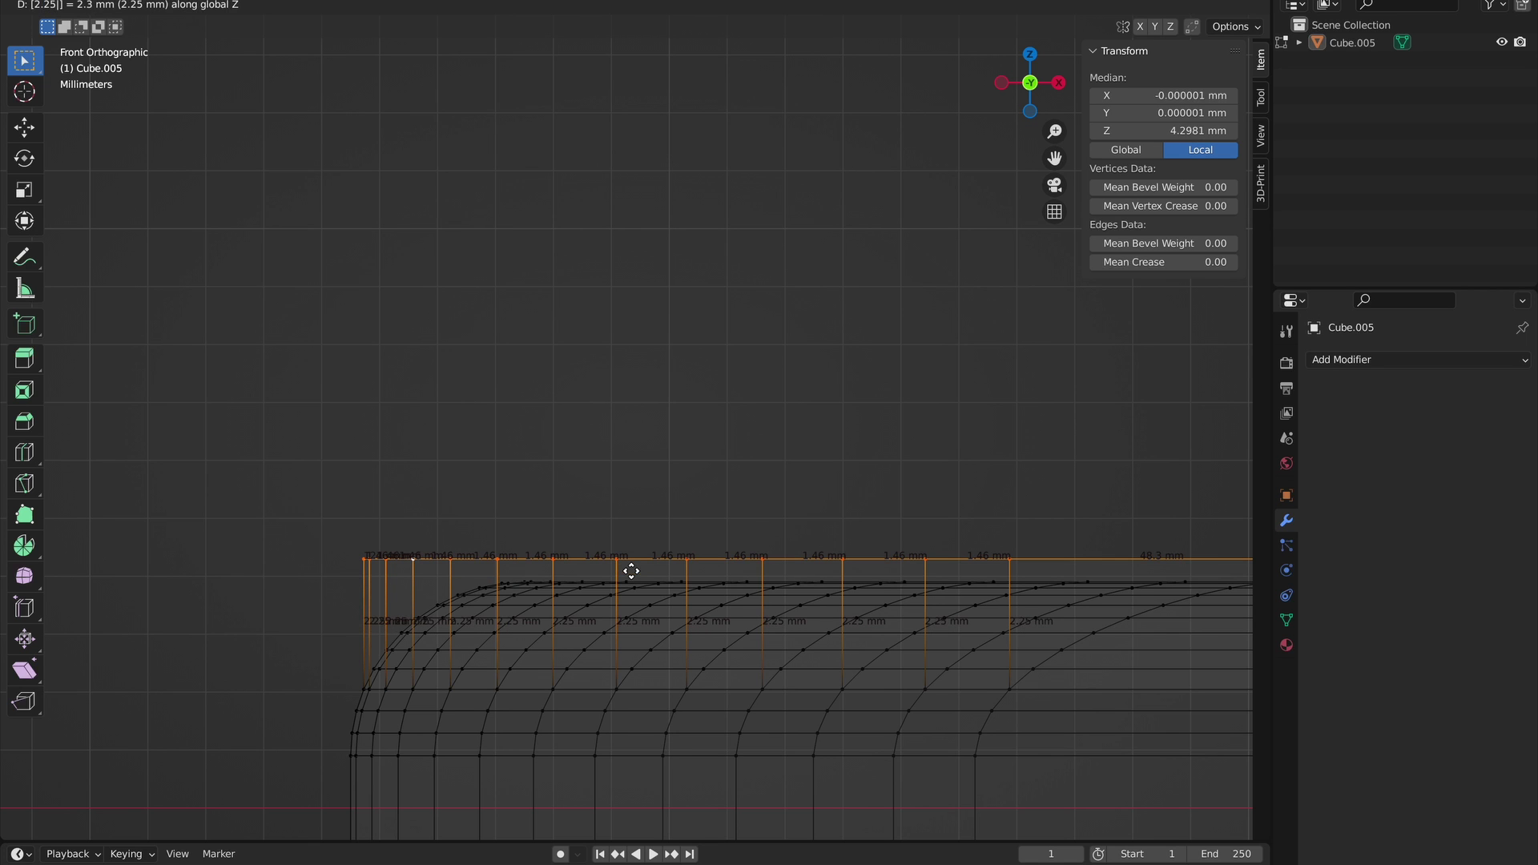
key("Return")
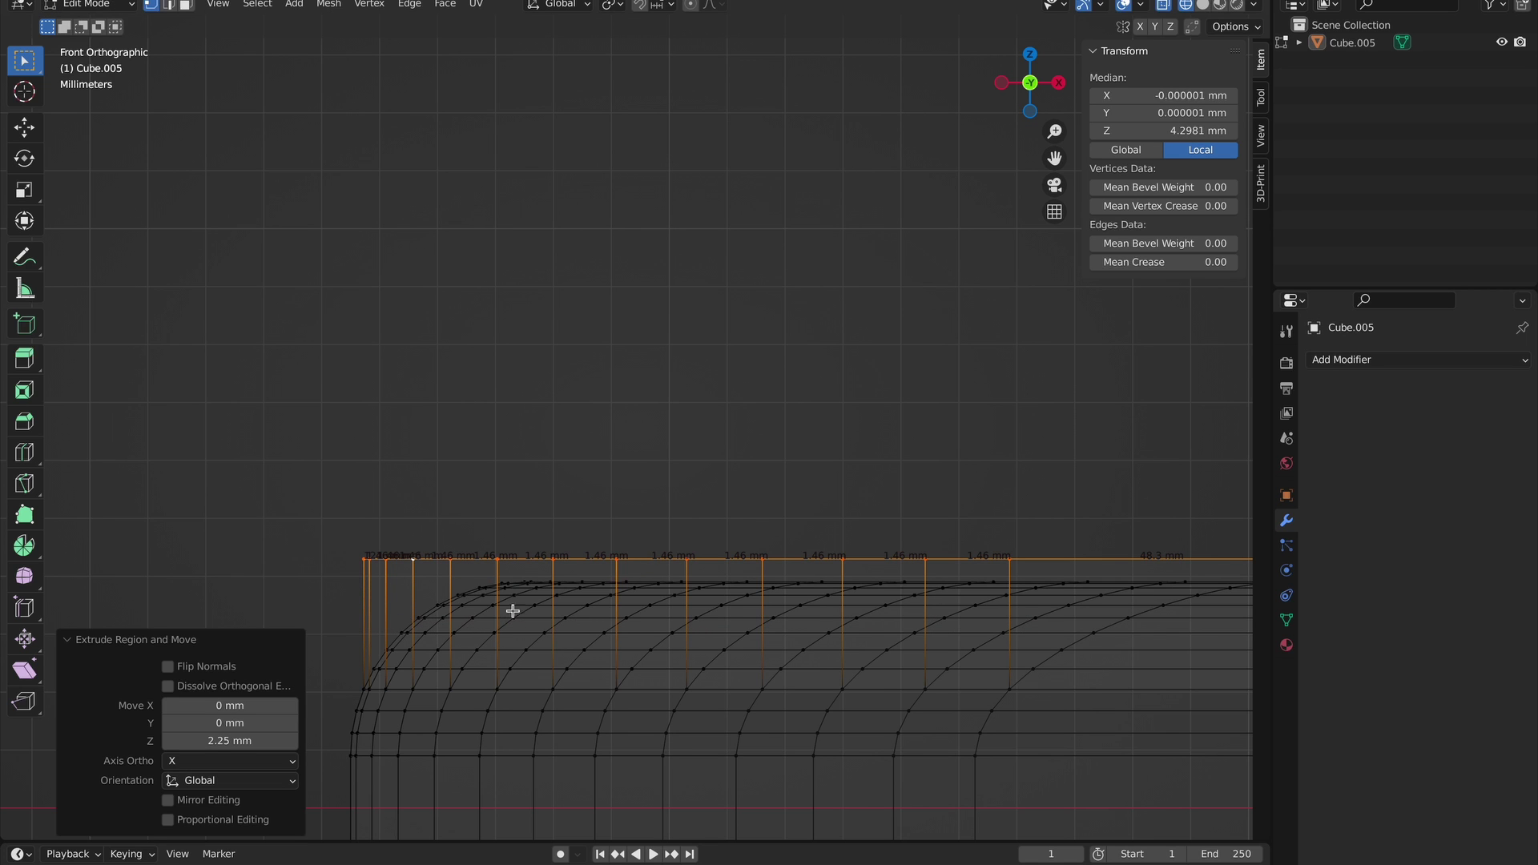
scroll(434, 600, "down", 9)
scroll(434, 600, "right", 5, "shift")
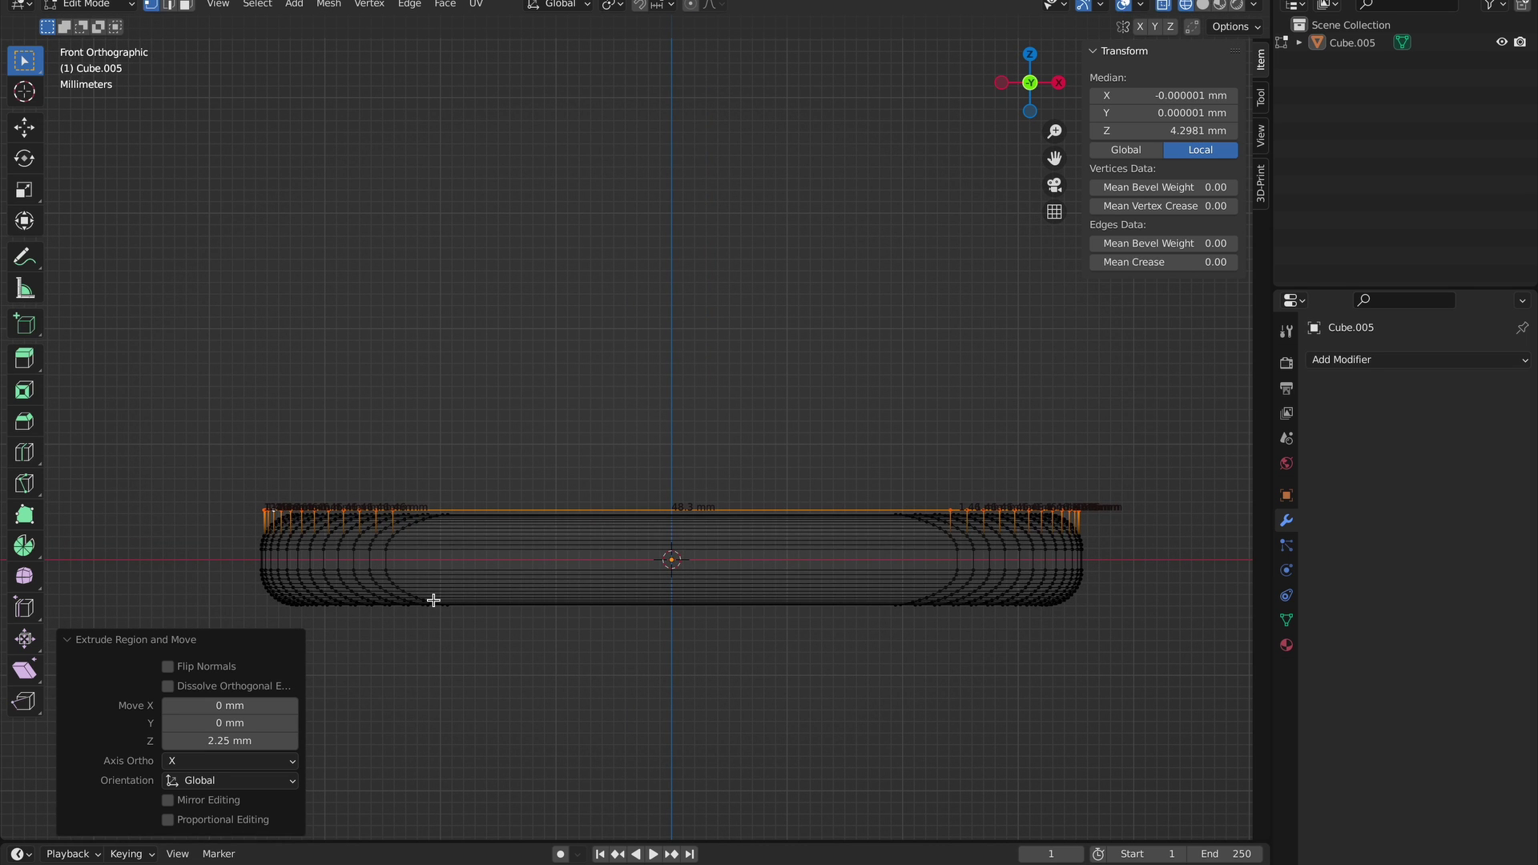
Select the block's top face and the upper rounding above the extruded wall's base, and delete those vertices.
key("a")
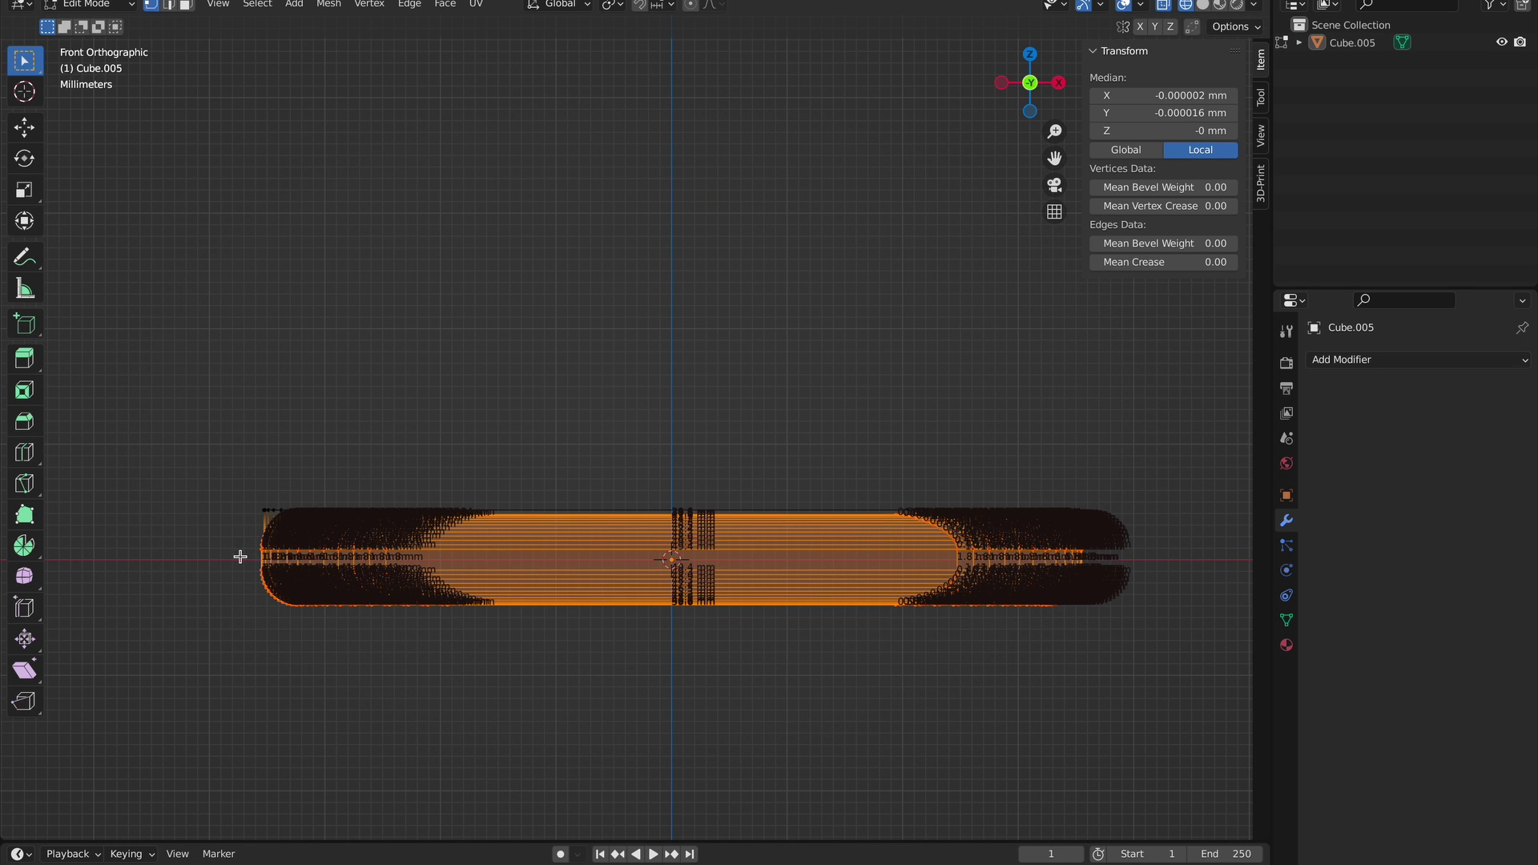
left_click_drag(237, 555, 1270, 840, "ctrl")
scroll(522, 621, "up", 4)
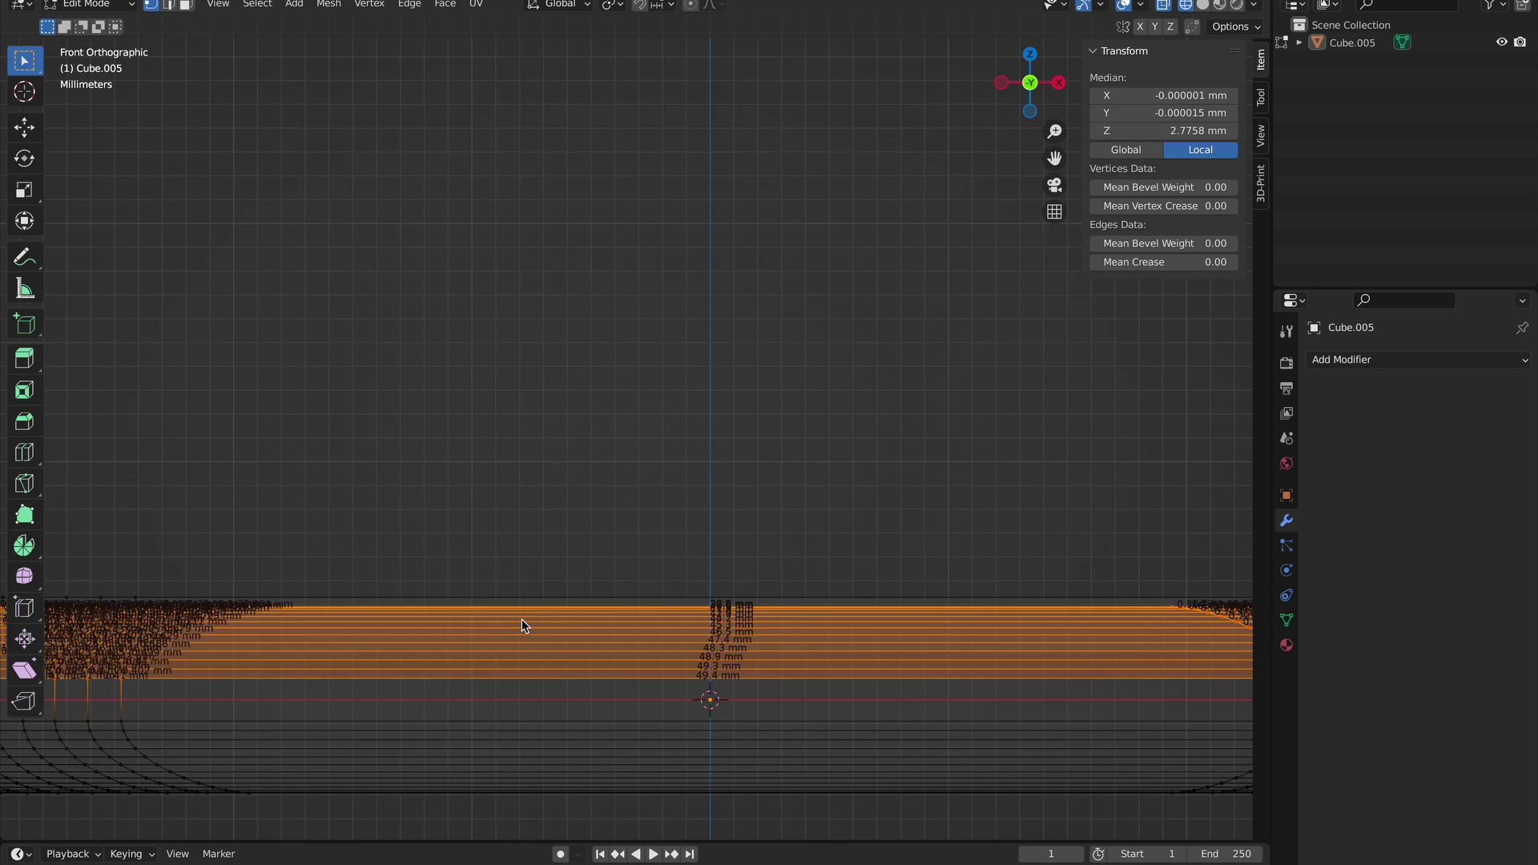
scroll(522, 621, "left", 10, "shift")
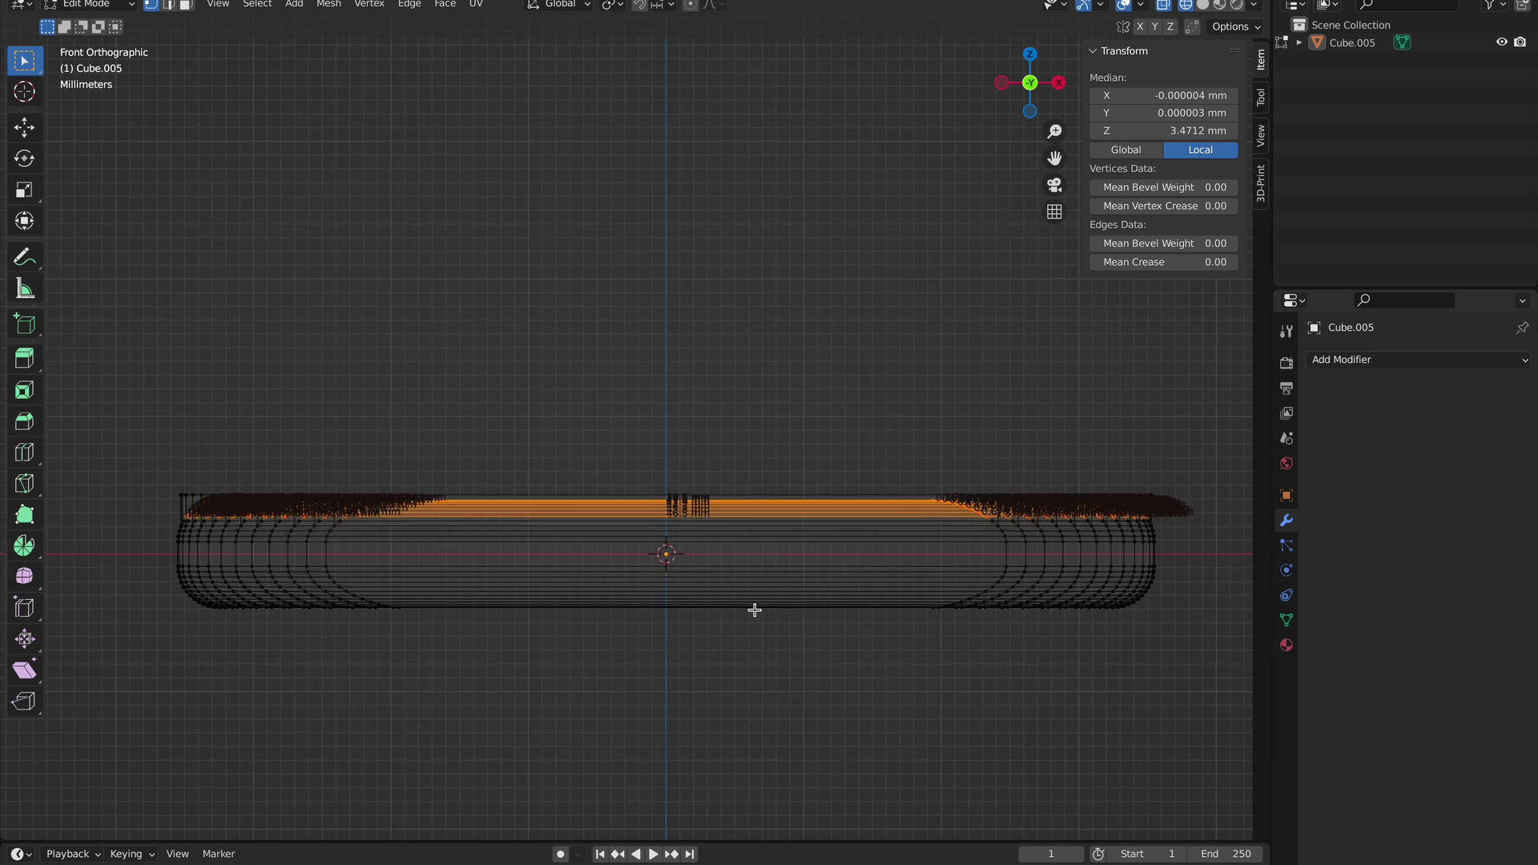
scroll(755, 611, "up", 5, "ctrl")
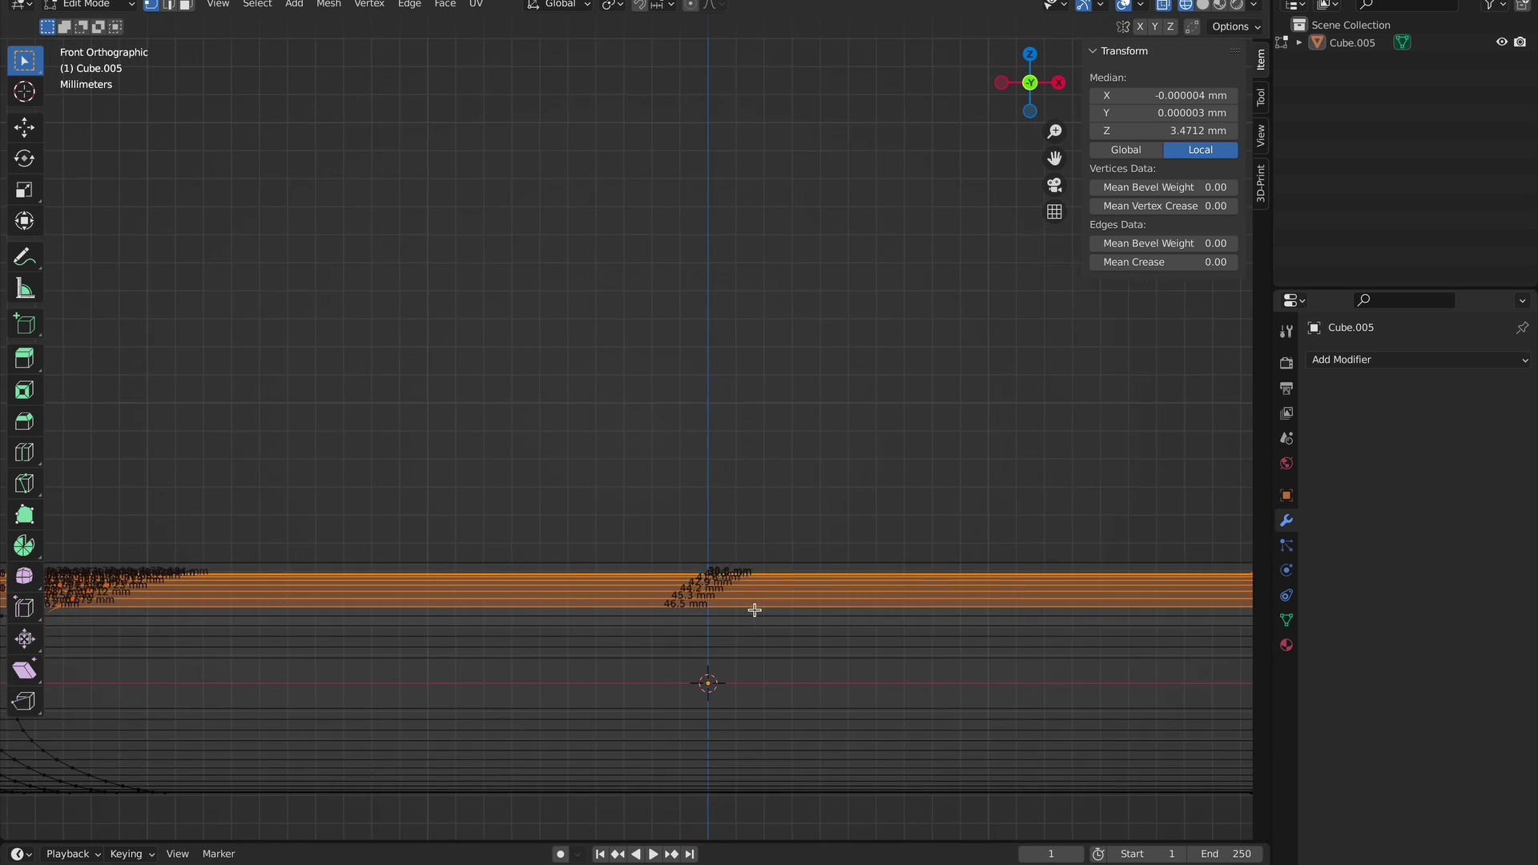
scroll(755, 611, "left", 10, "shift")
scroll(755, 611, "up", 10)
scroll(755, 611, "up", 8)
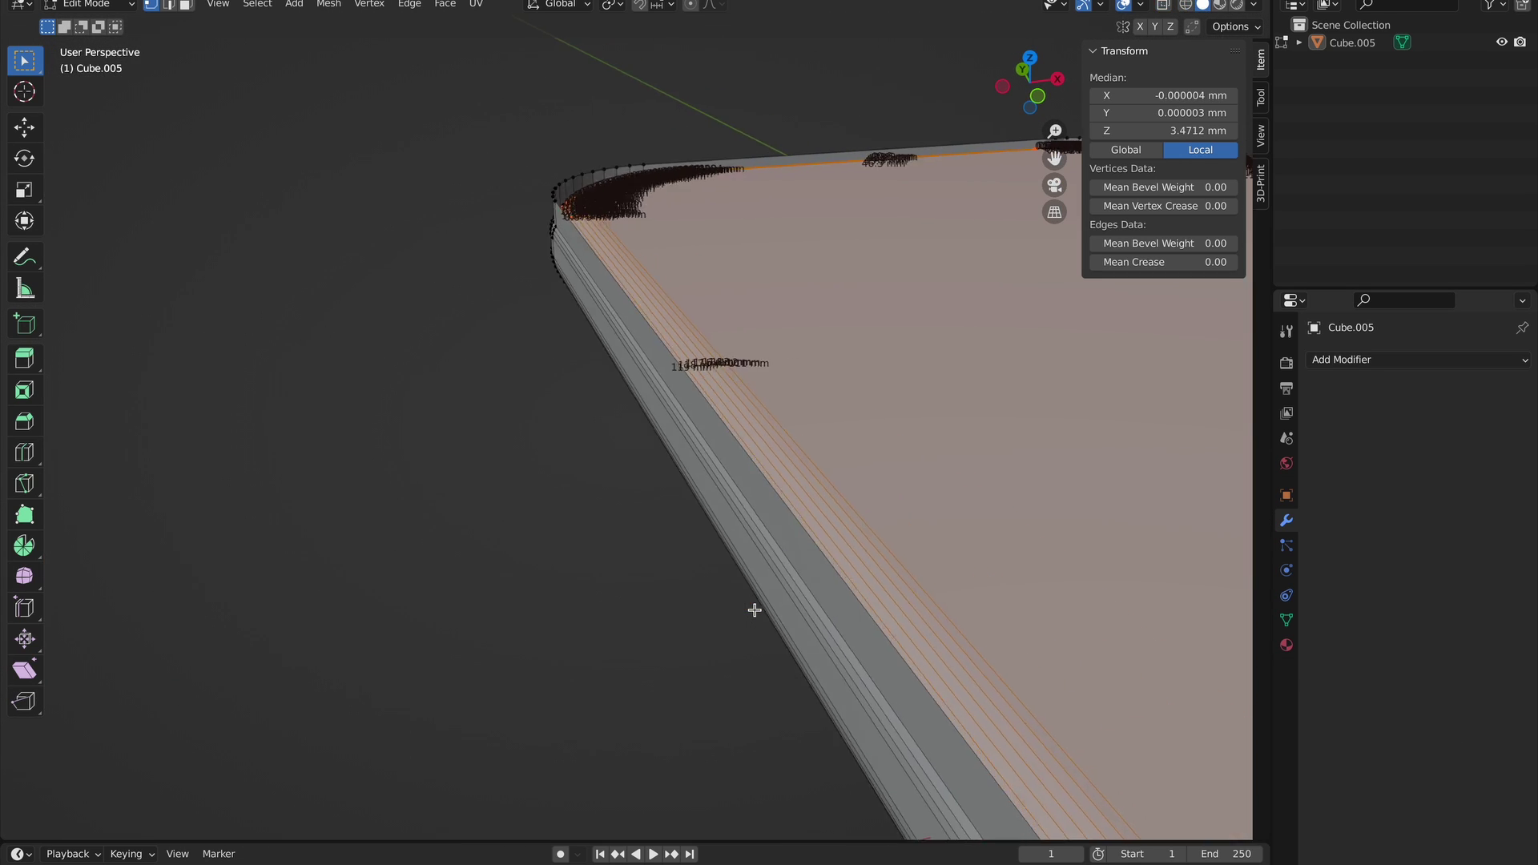
scroll(754, 610, "down", 8)
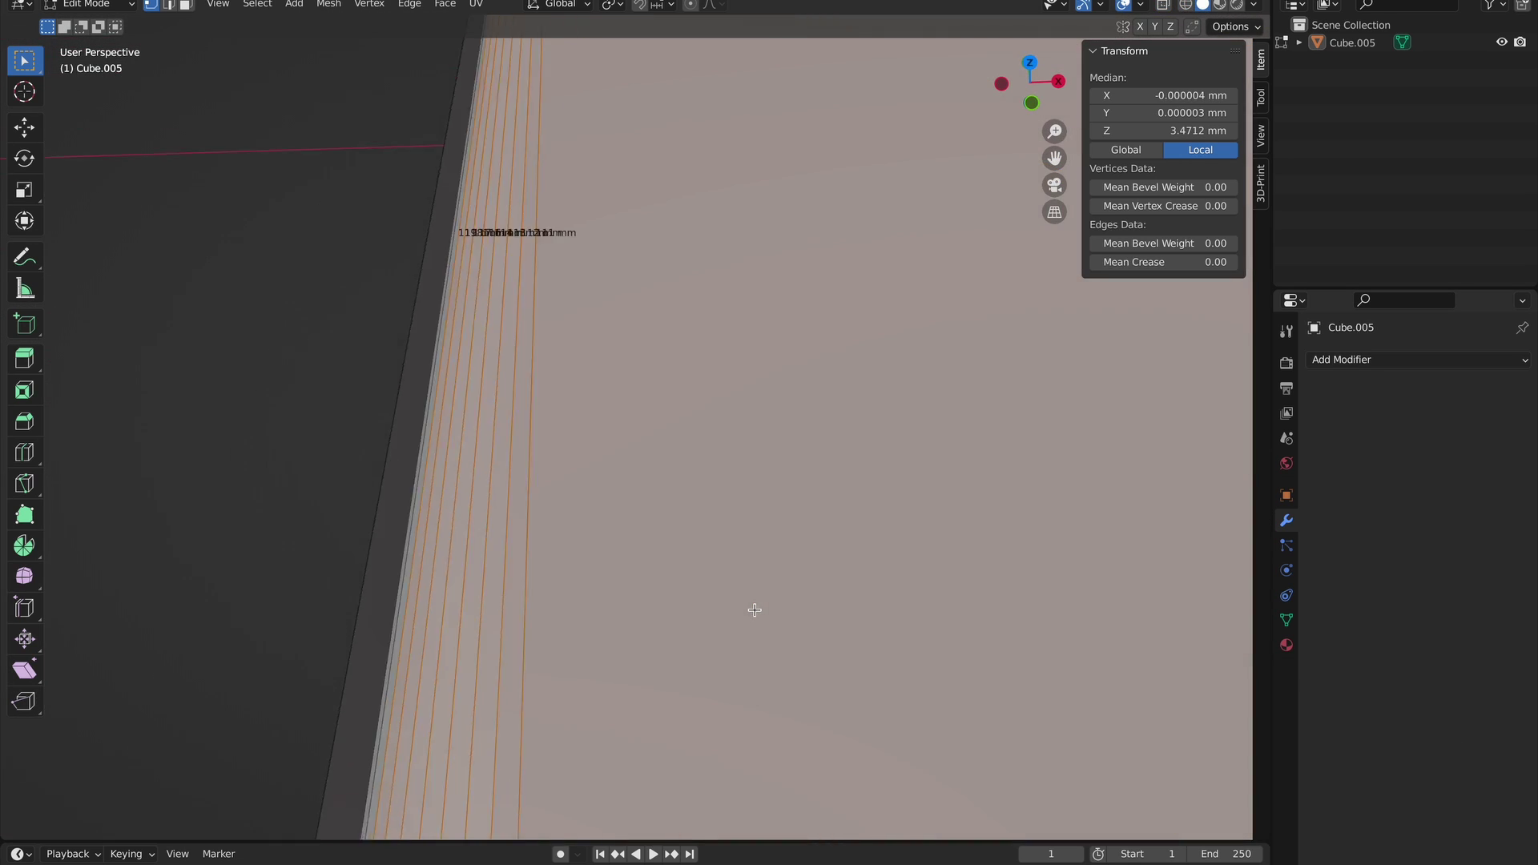
scroll(755, 611, "down", 6)
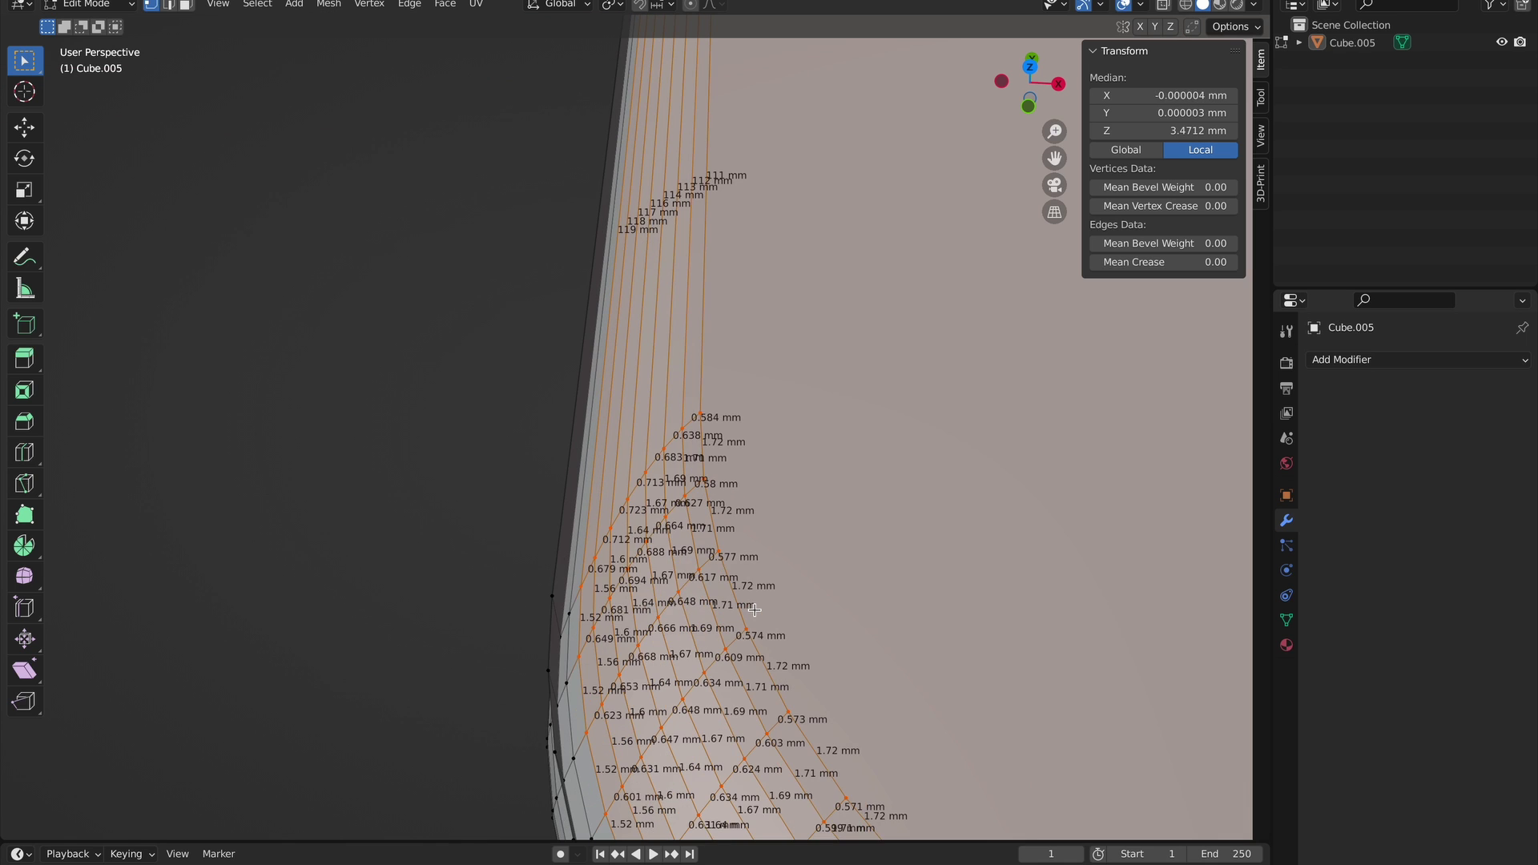
key("x")
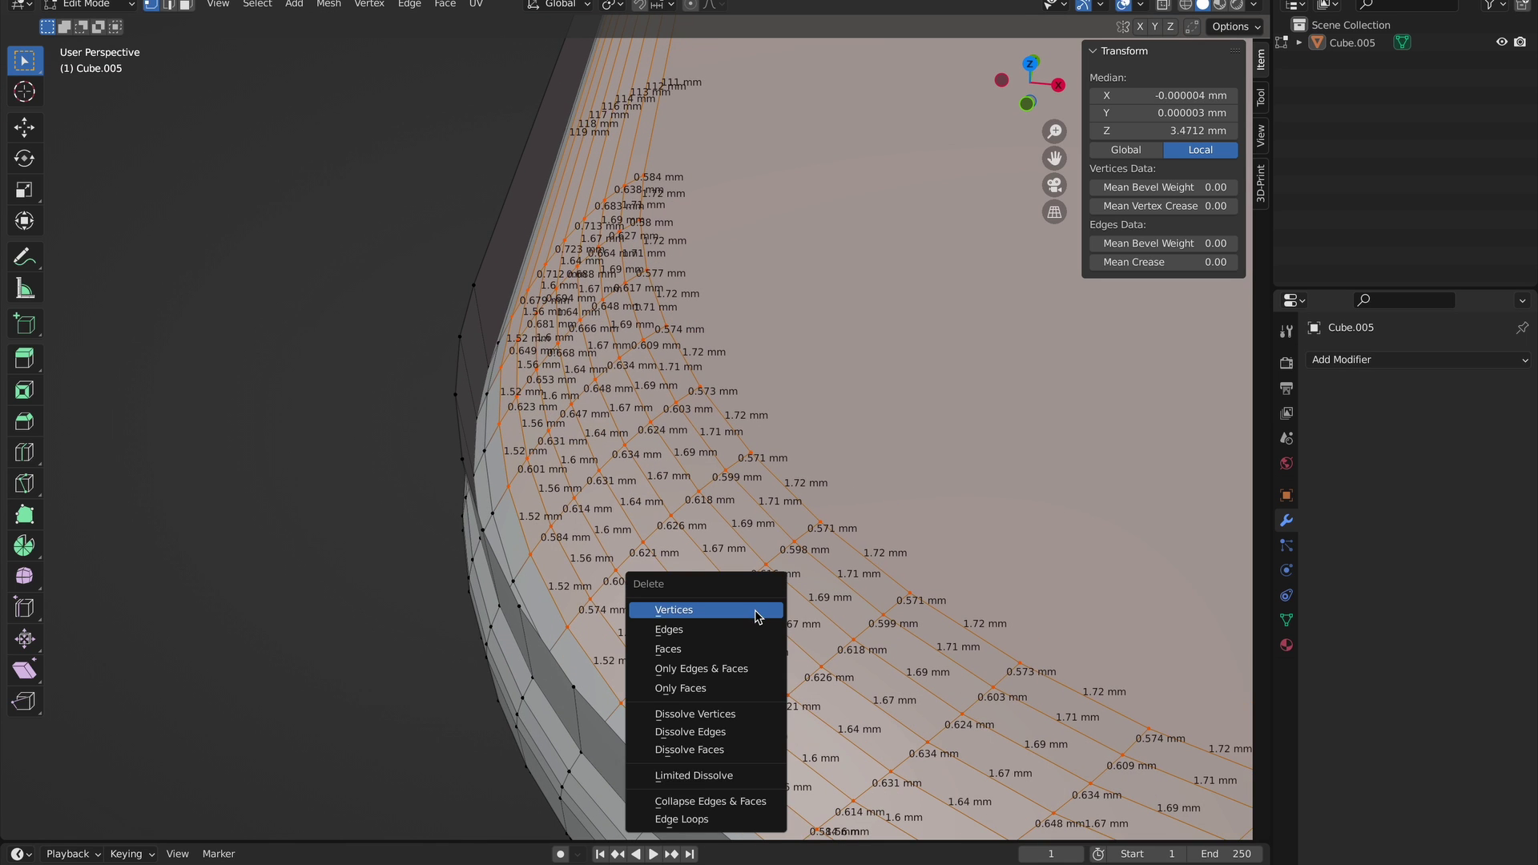
left_click(755, 613)
Delete the leftover vertex loop just inside the extruded wall, at a height of 2.4 mm.
left_click(684, 515, "alt")
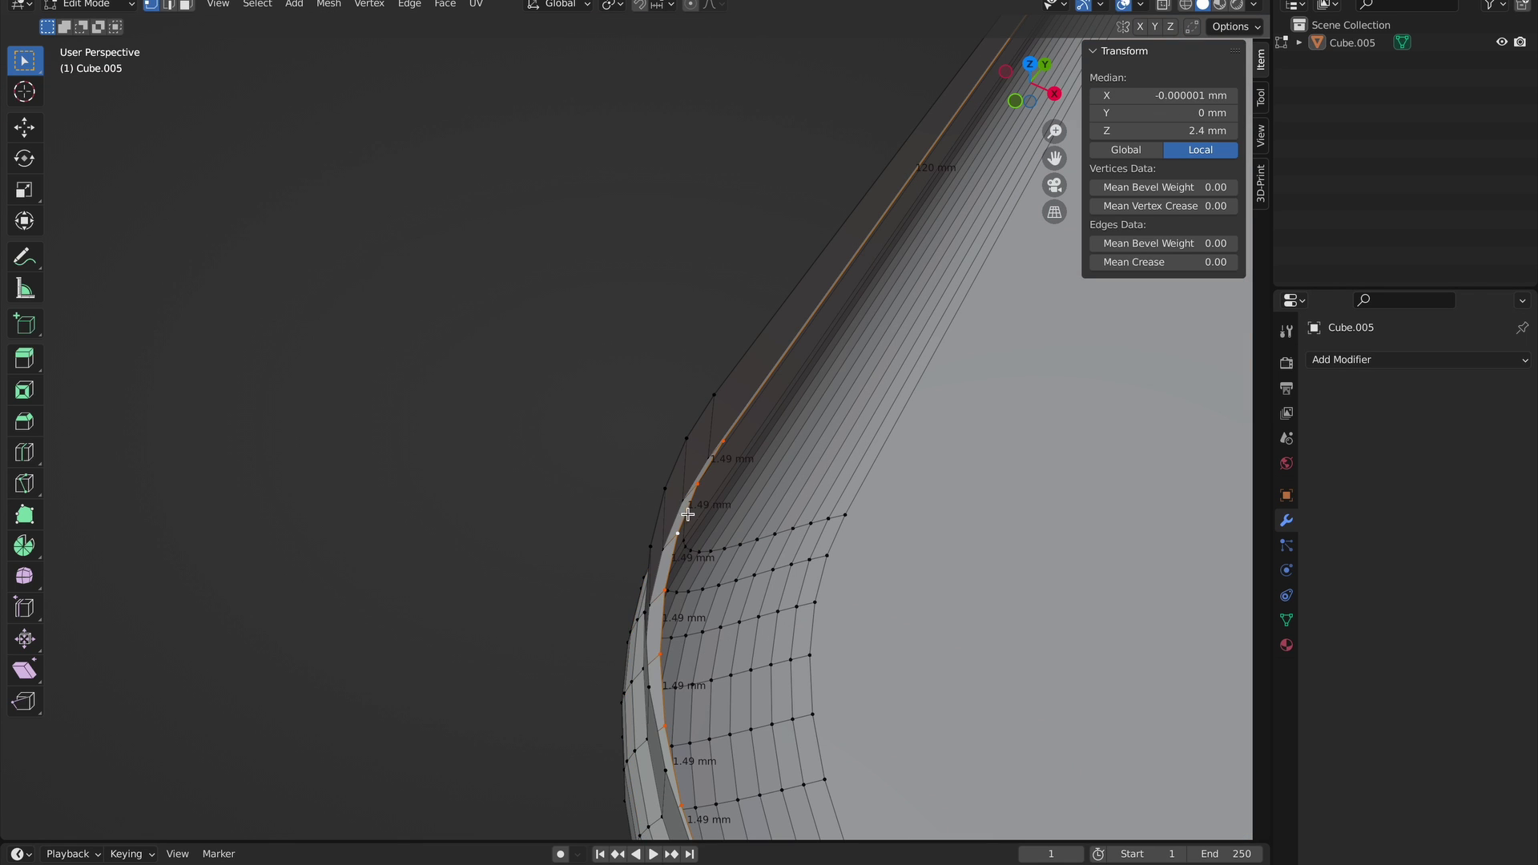
key("x")
left_click(696, 514)
scroll(704, 511, "down", 6)
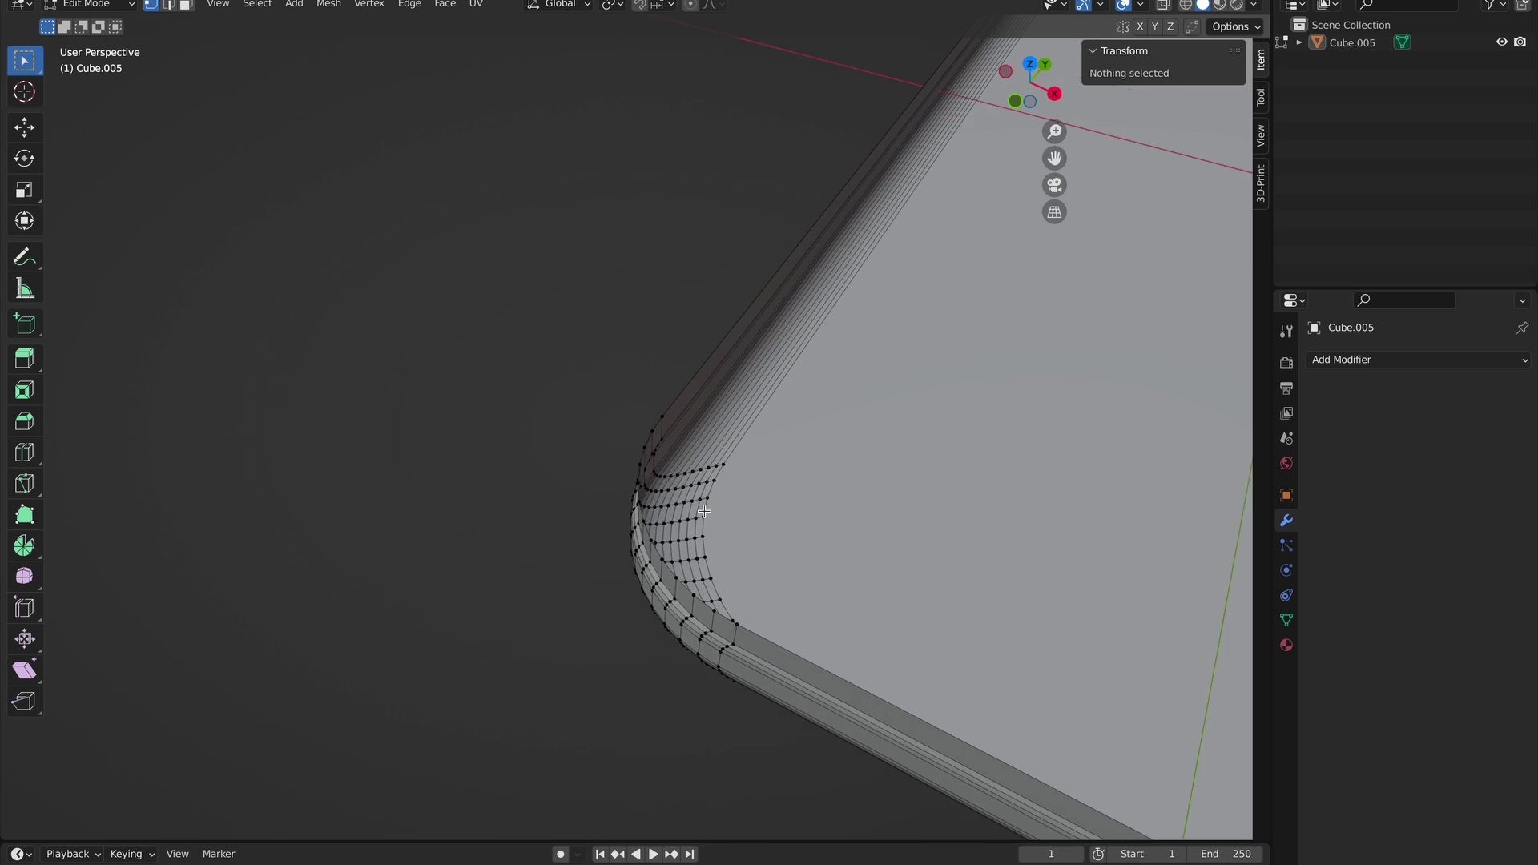
mouse_move(705, 512)
middle_mouse_down()
mouse_move(721, 481)
mouse_move(705, 512)
mouse_move(419, 539)
mouse_move(761, 569)
mouse_move(849, 480)
mouse_move(704, 511)
middle_mouse_up()
Return to Object Mode and add a Solidify modifier in Complex mode to the open shell.
key("Tab")
left_click(675, 530)
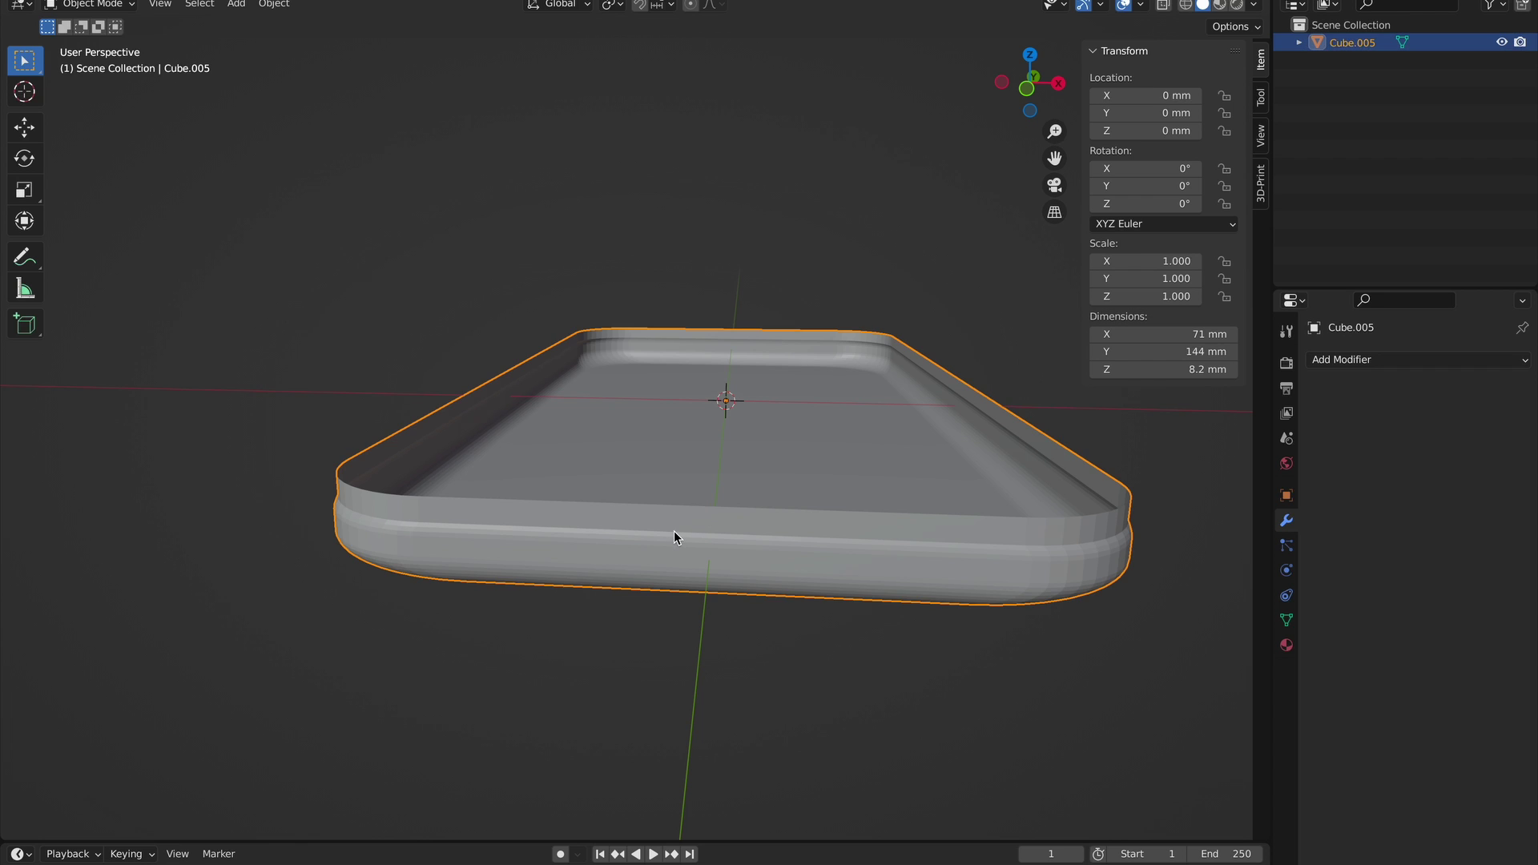
left_click(1359, 361)
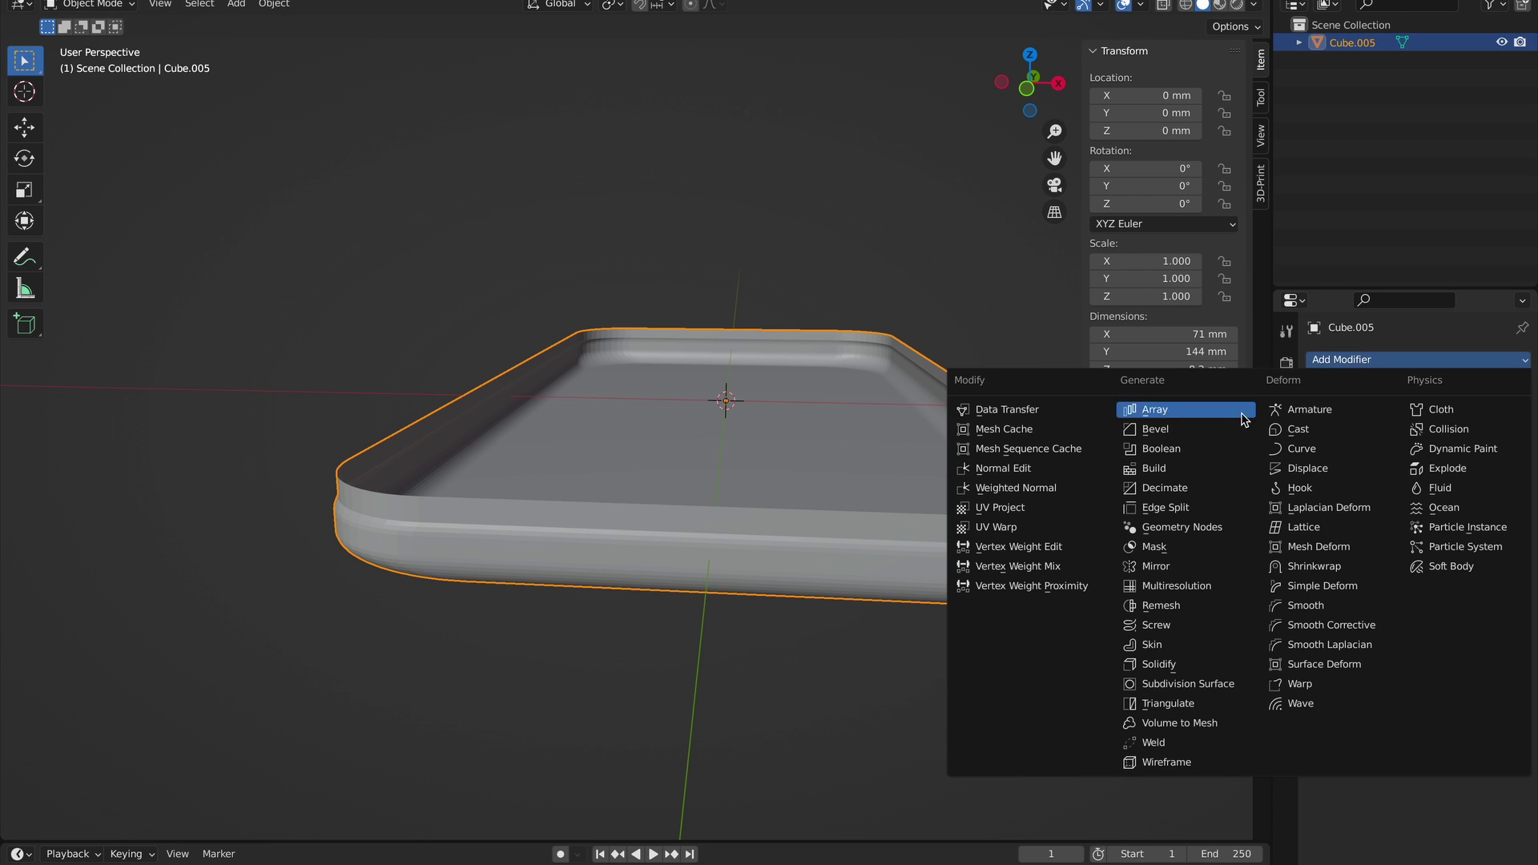
left_click(1138, 665)
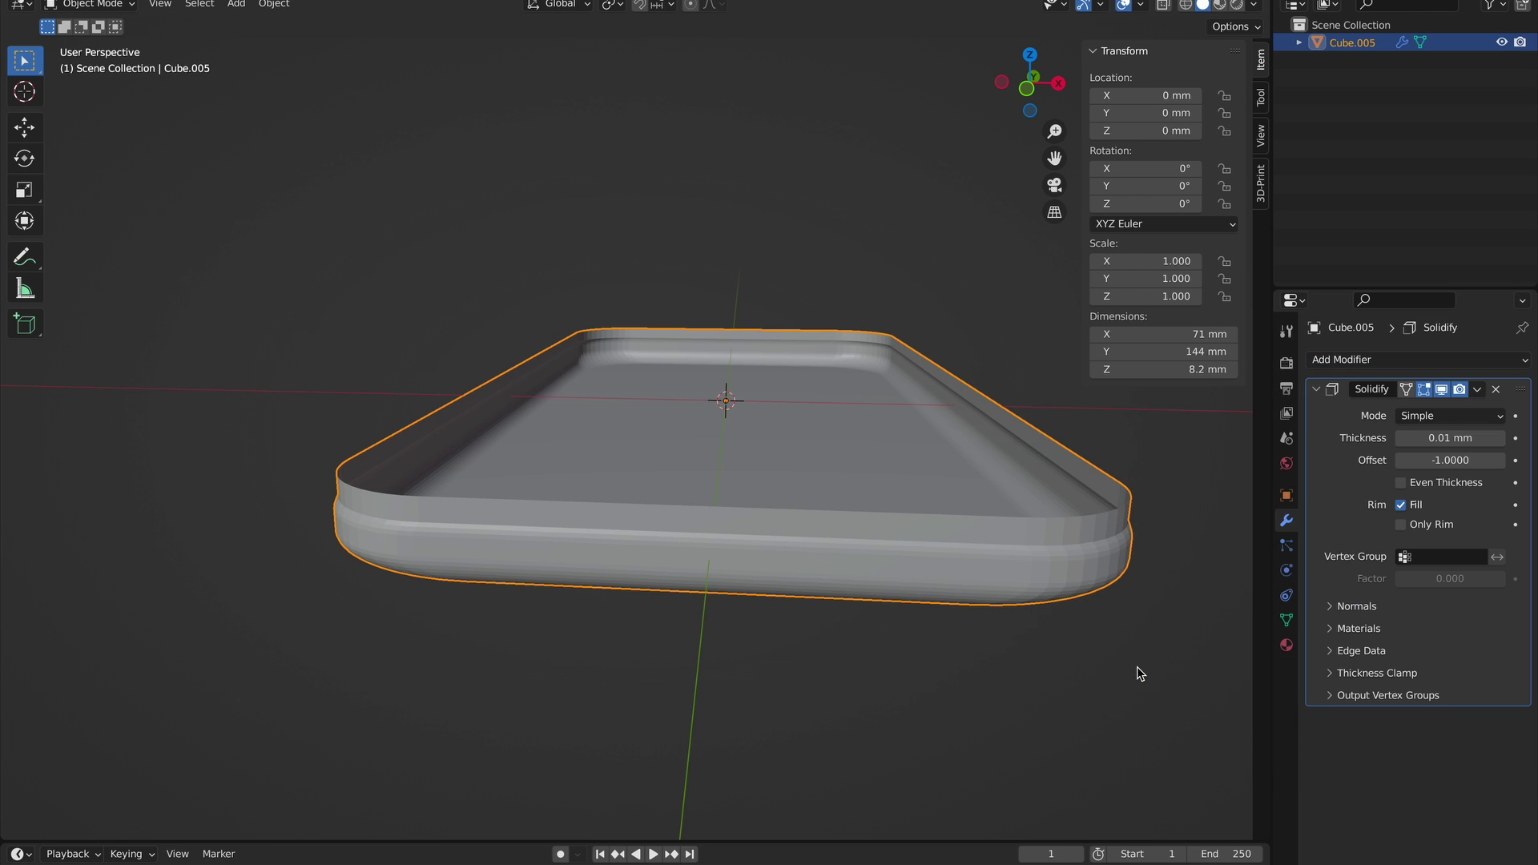
left_click(1424, 416)
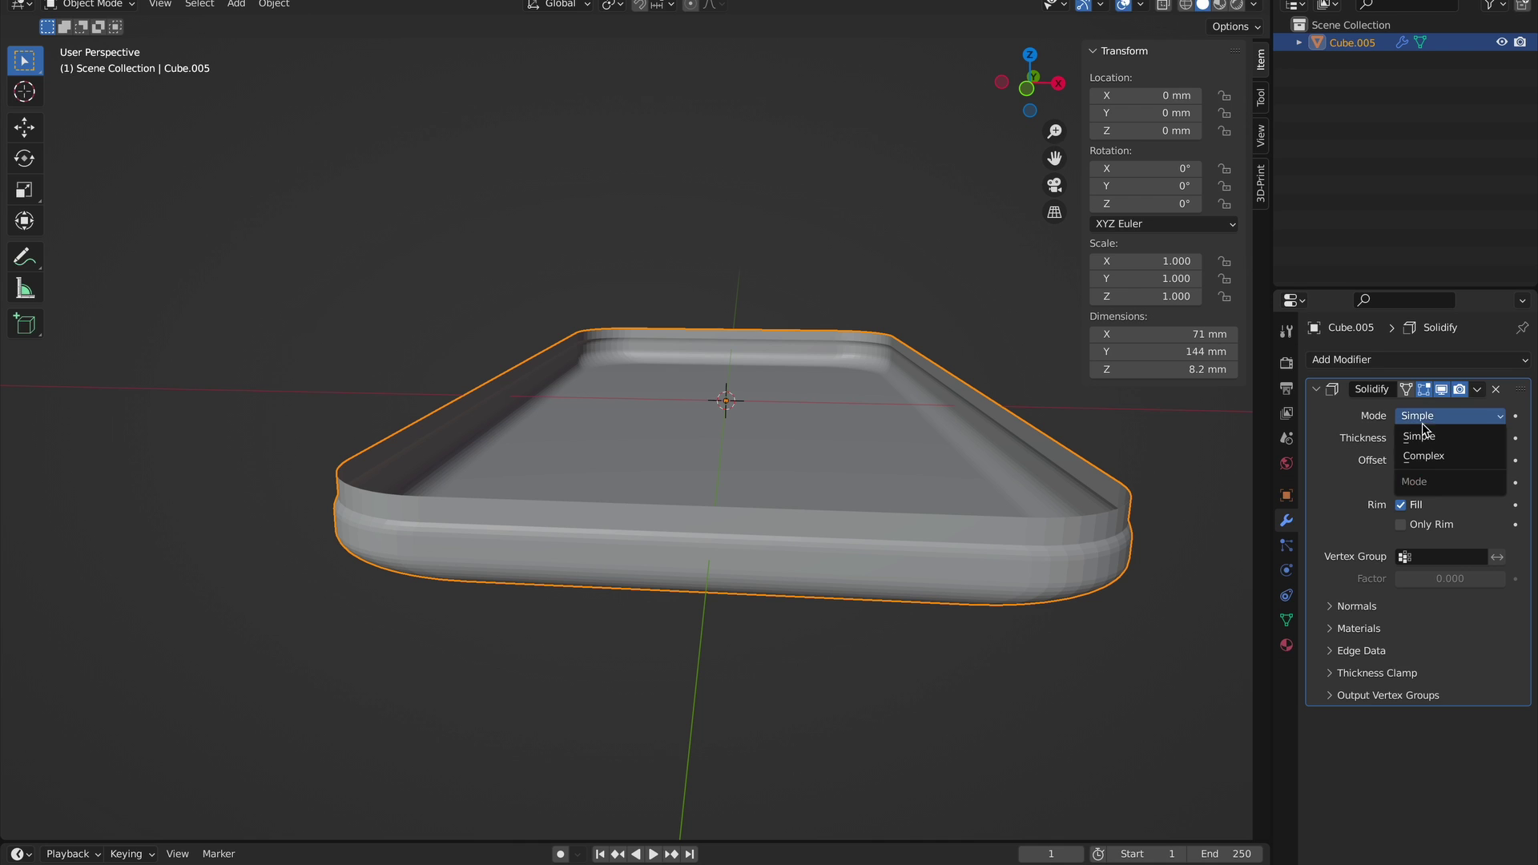
left_click(1423, 457)
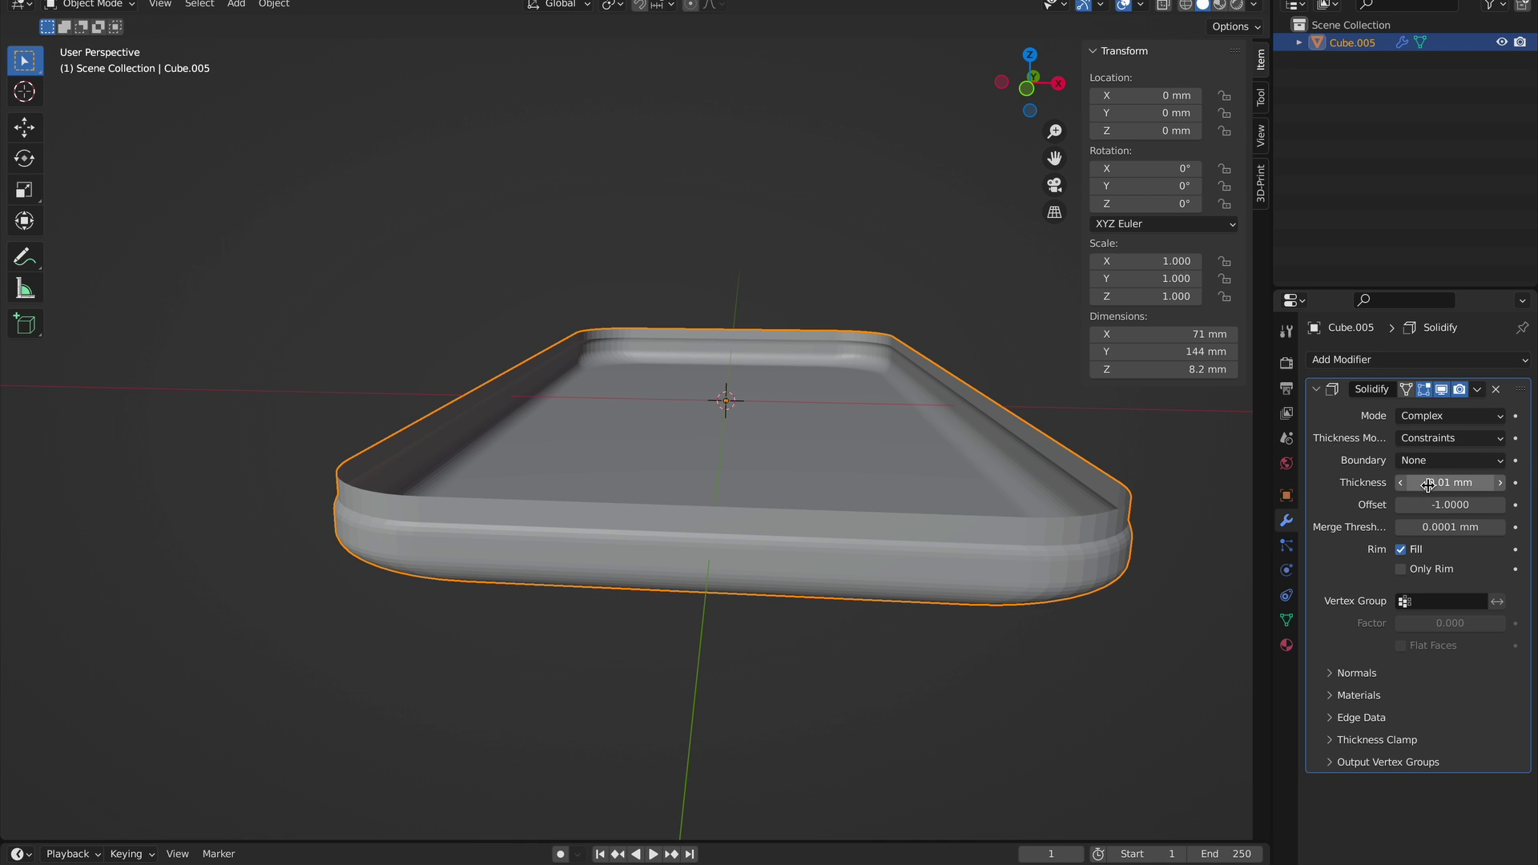
Try a Solidify thickness of about -4.9 mm on the shell, inspect its wireframe profile, and reset the thickness to 0 mm.
mouse_move(1429, 485)
left_mouse_down()
mouse_move(1506, 484)
mouse_move(1410, 485)
left_mouse_up()
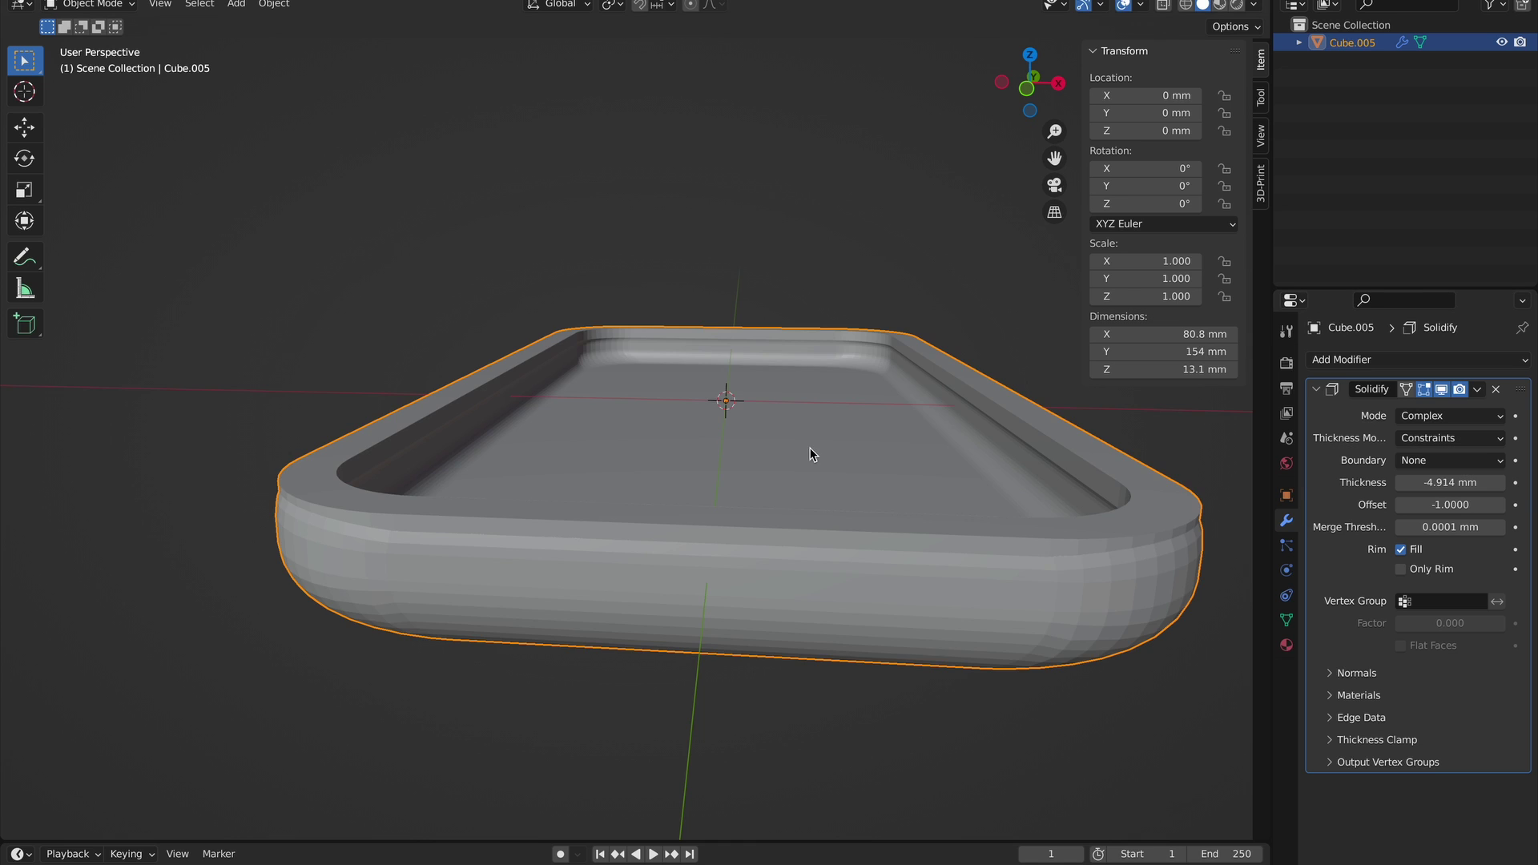
key("KP_1")
key("shift+z")
scroll(790, 430, "up", 8)
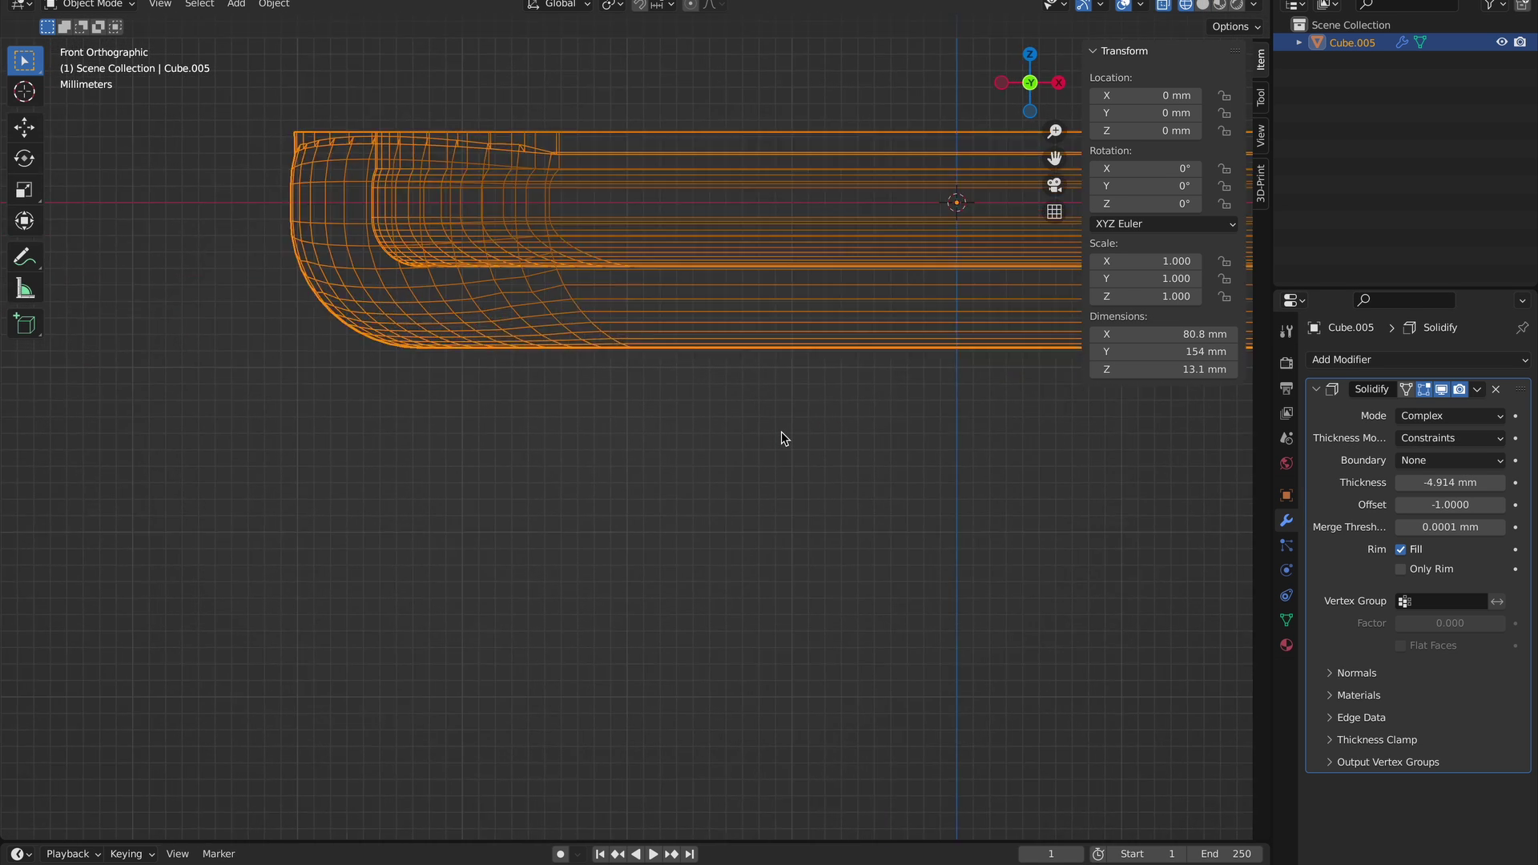
middle_click_drag(782, 438, 784, 599, "shift")
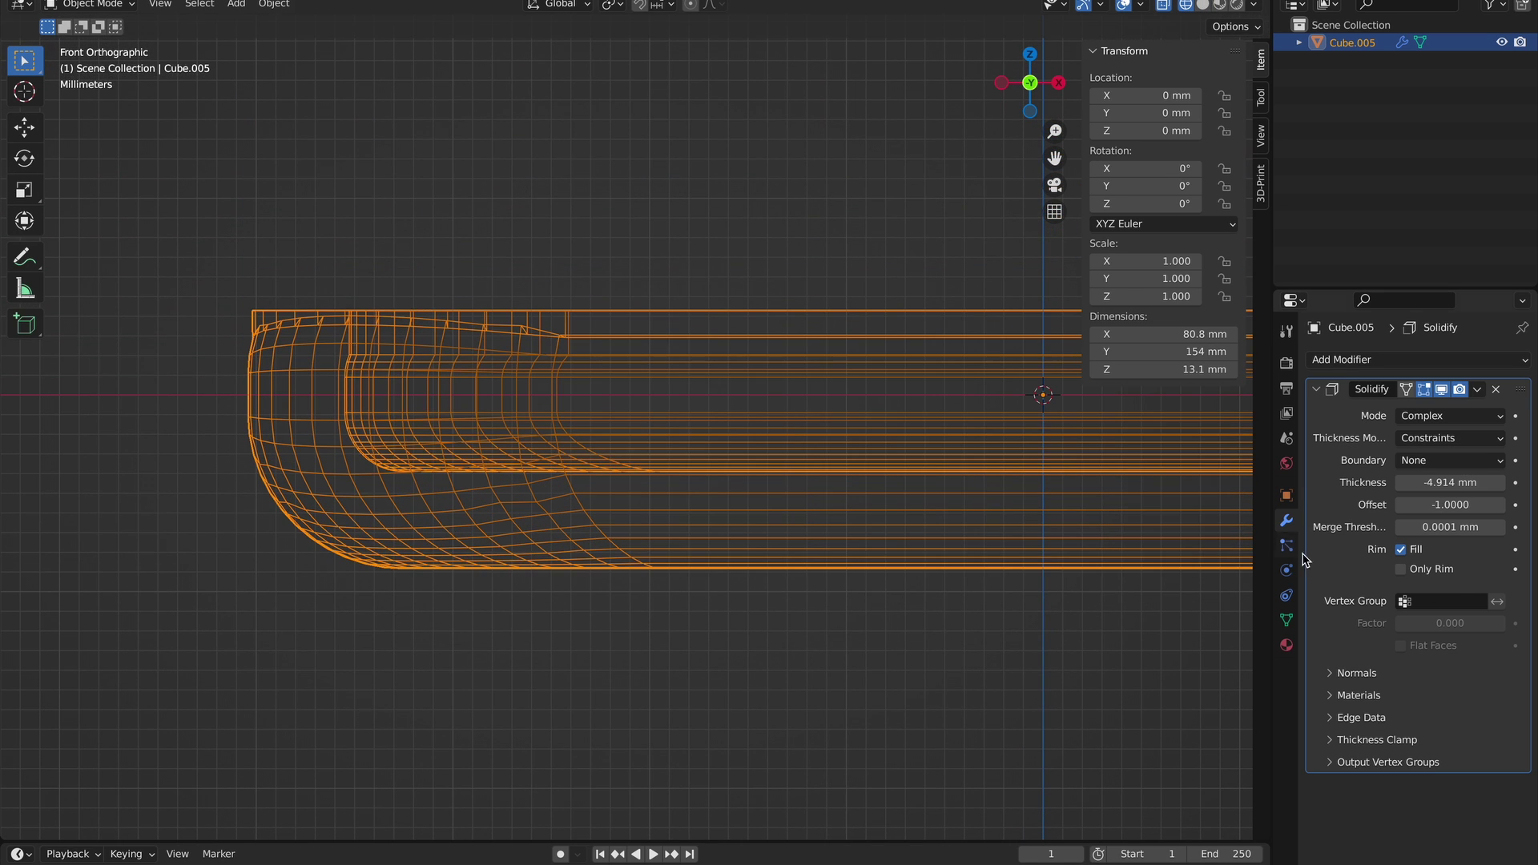
left_click(1437, 481)
type("0")
key("Return")
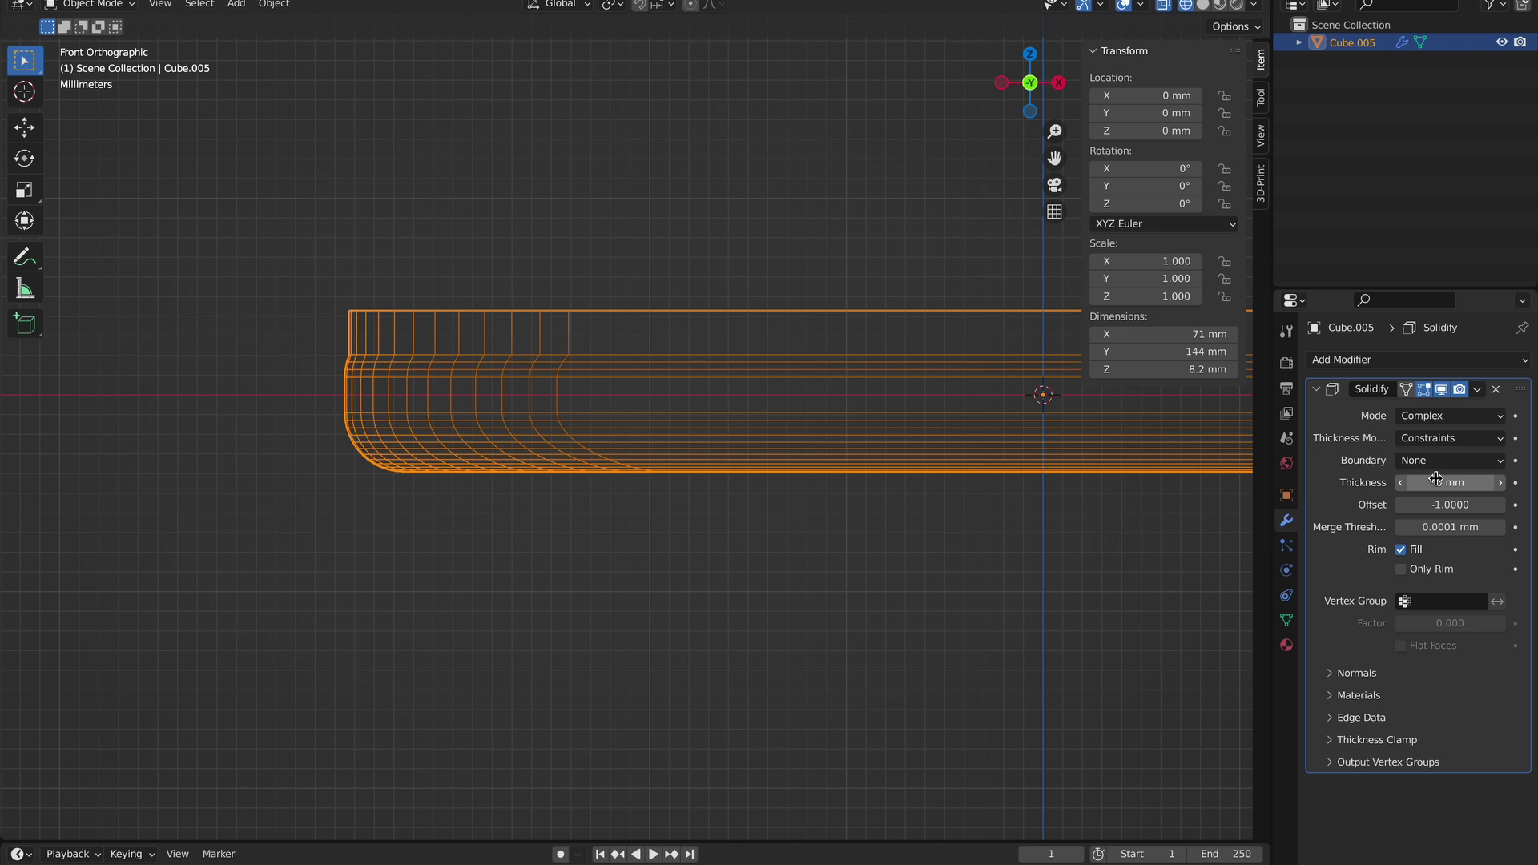
Set the Solidify thickness to -2.5 mm so the case wall grows outward.
left_click_drag(1428, 478, 1386, 479)
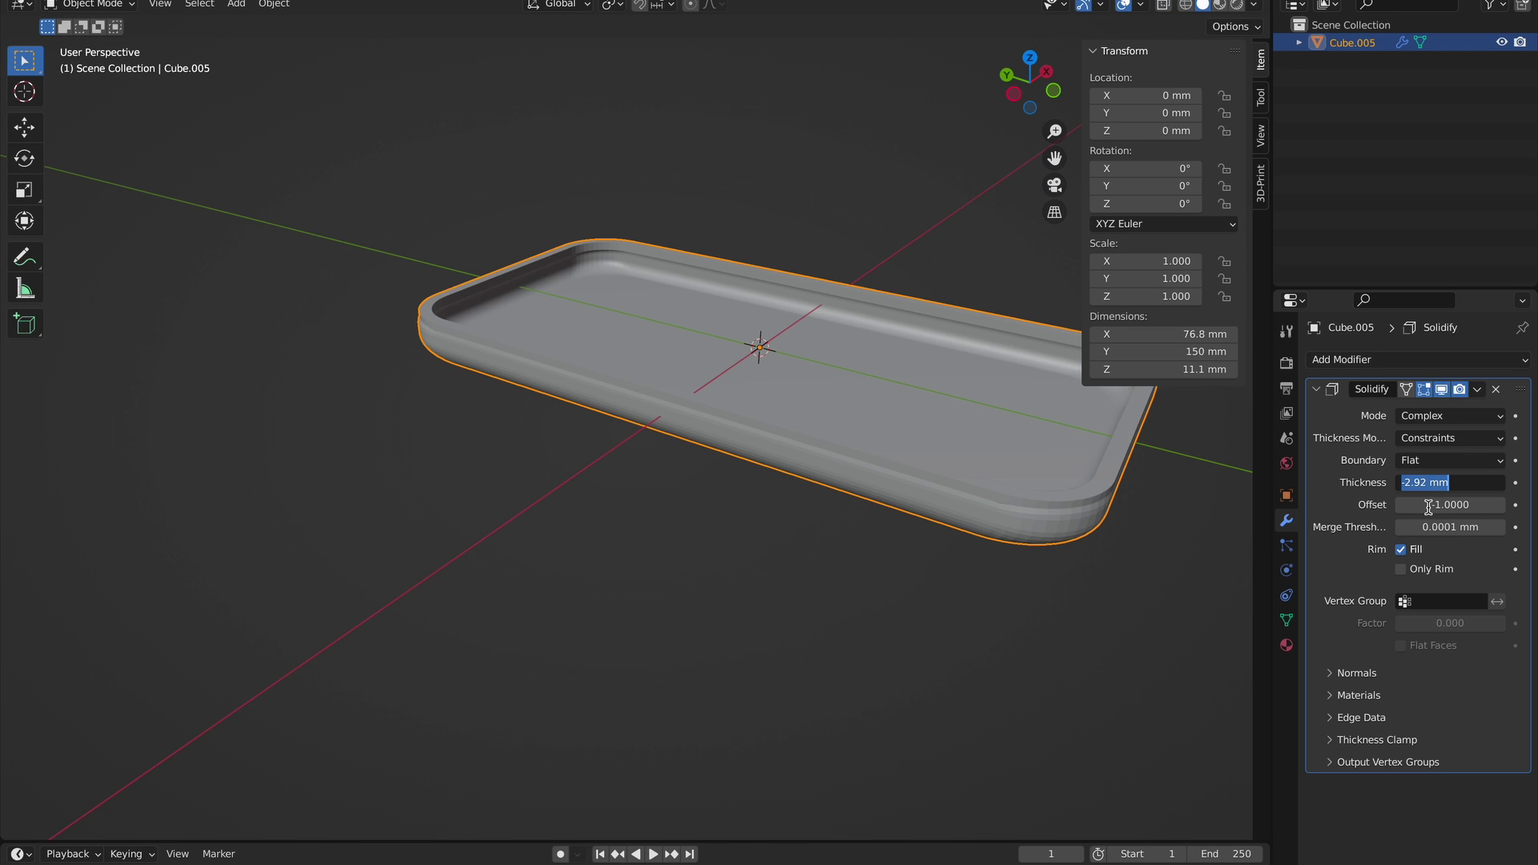
type("-2.5")
key("Return")
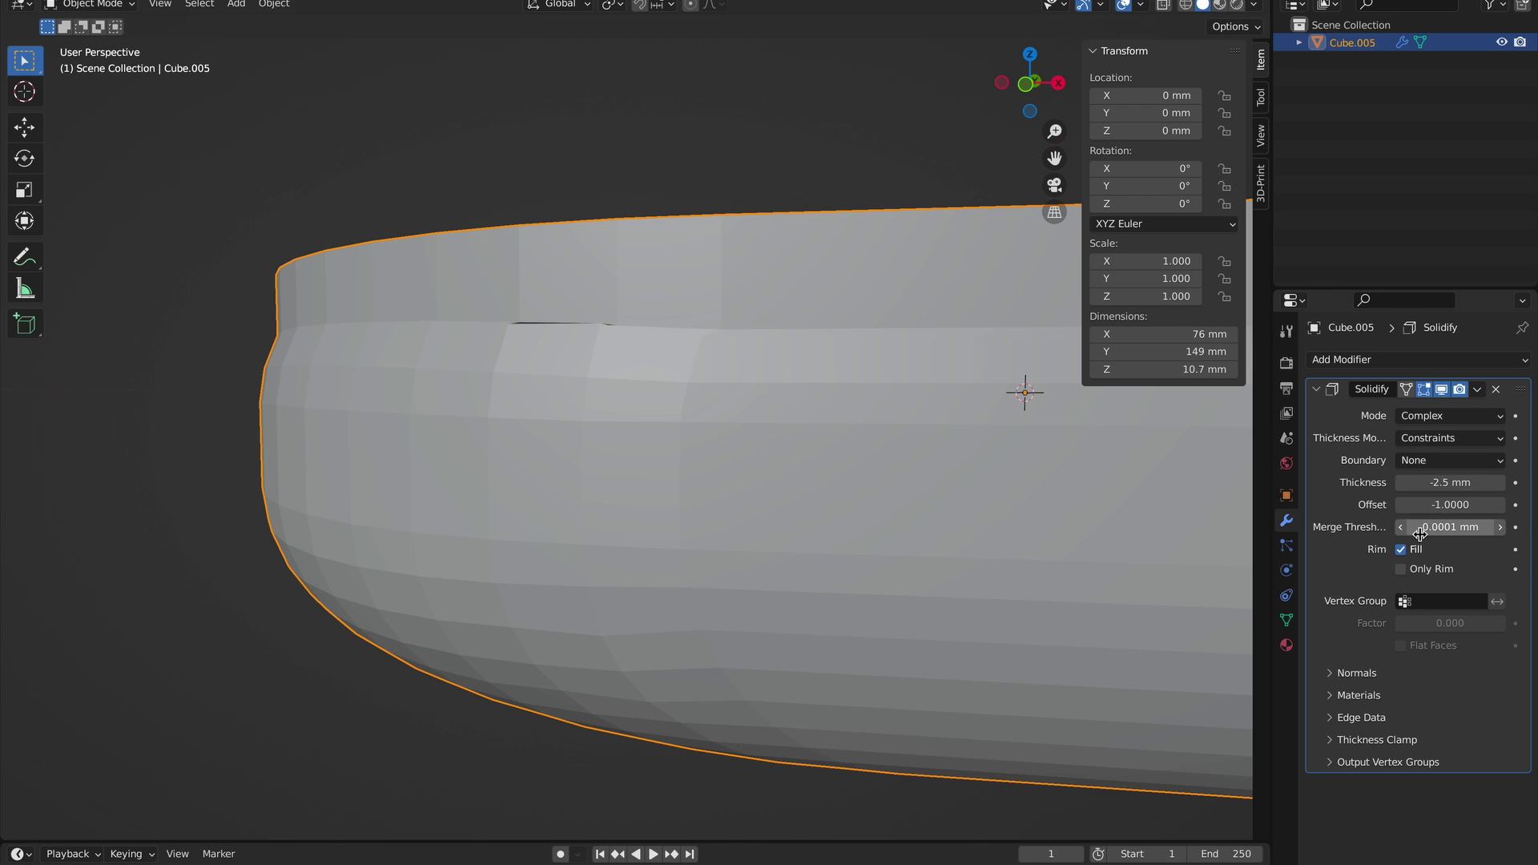
Raise the Solidify merge threshold of the shell to about 0.44 mm and check the case's rim.
left_click_drag(1429, 530, 1463, 529)
scroll(616, 531, "down", 4)
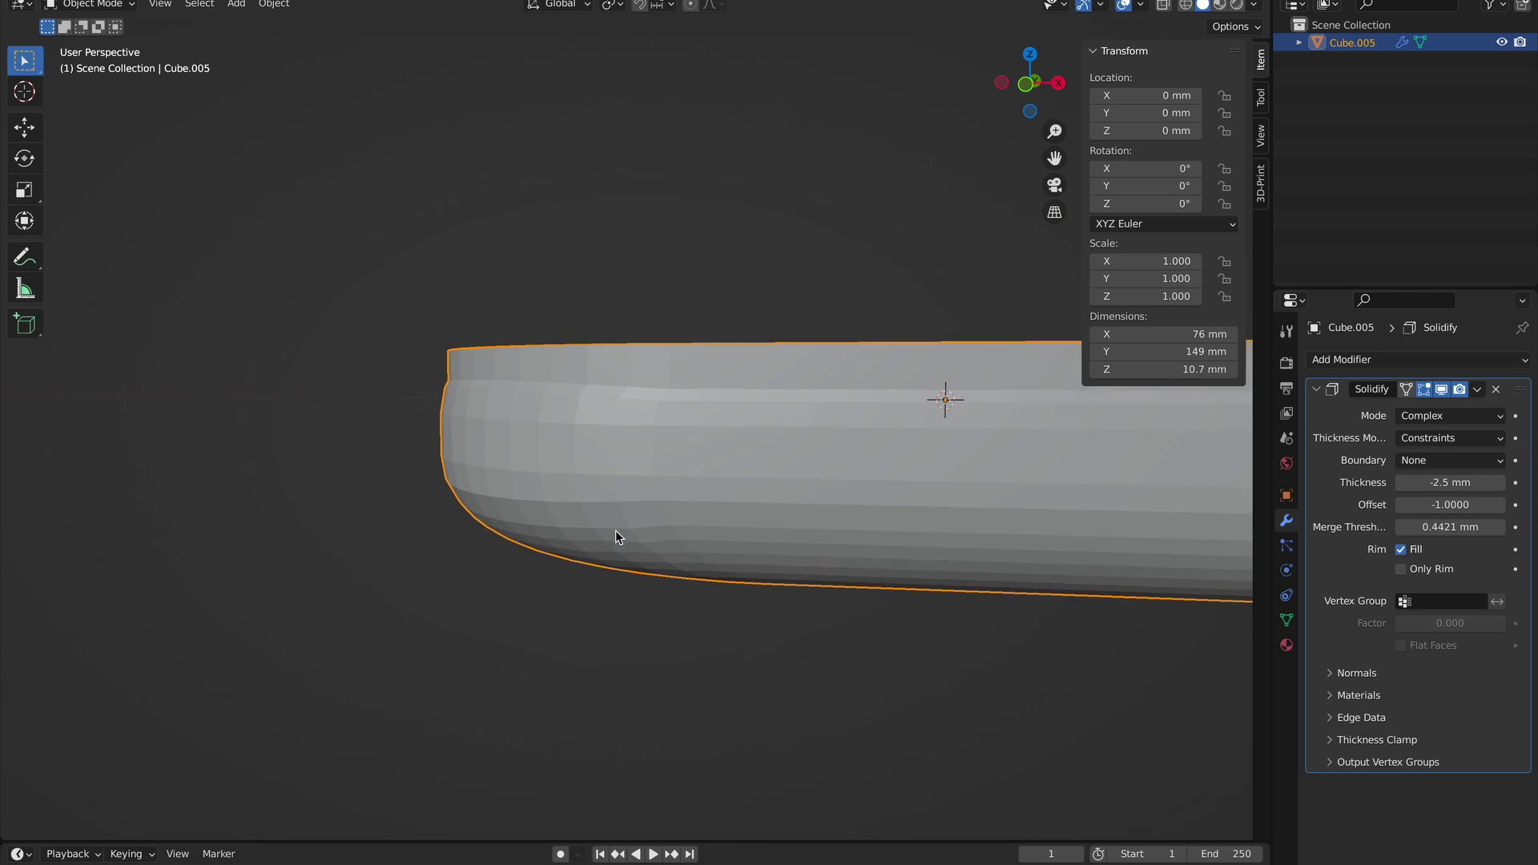
mouse_move(616, 530)
middle_mouse_down()
mouse_move(657, 564)
mouse_move(615, 530)
middle_mouse_up()
Add a 12 mm cube at the centre of the case and enter Edit Mode on it.
key("shift+a")
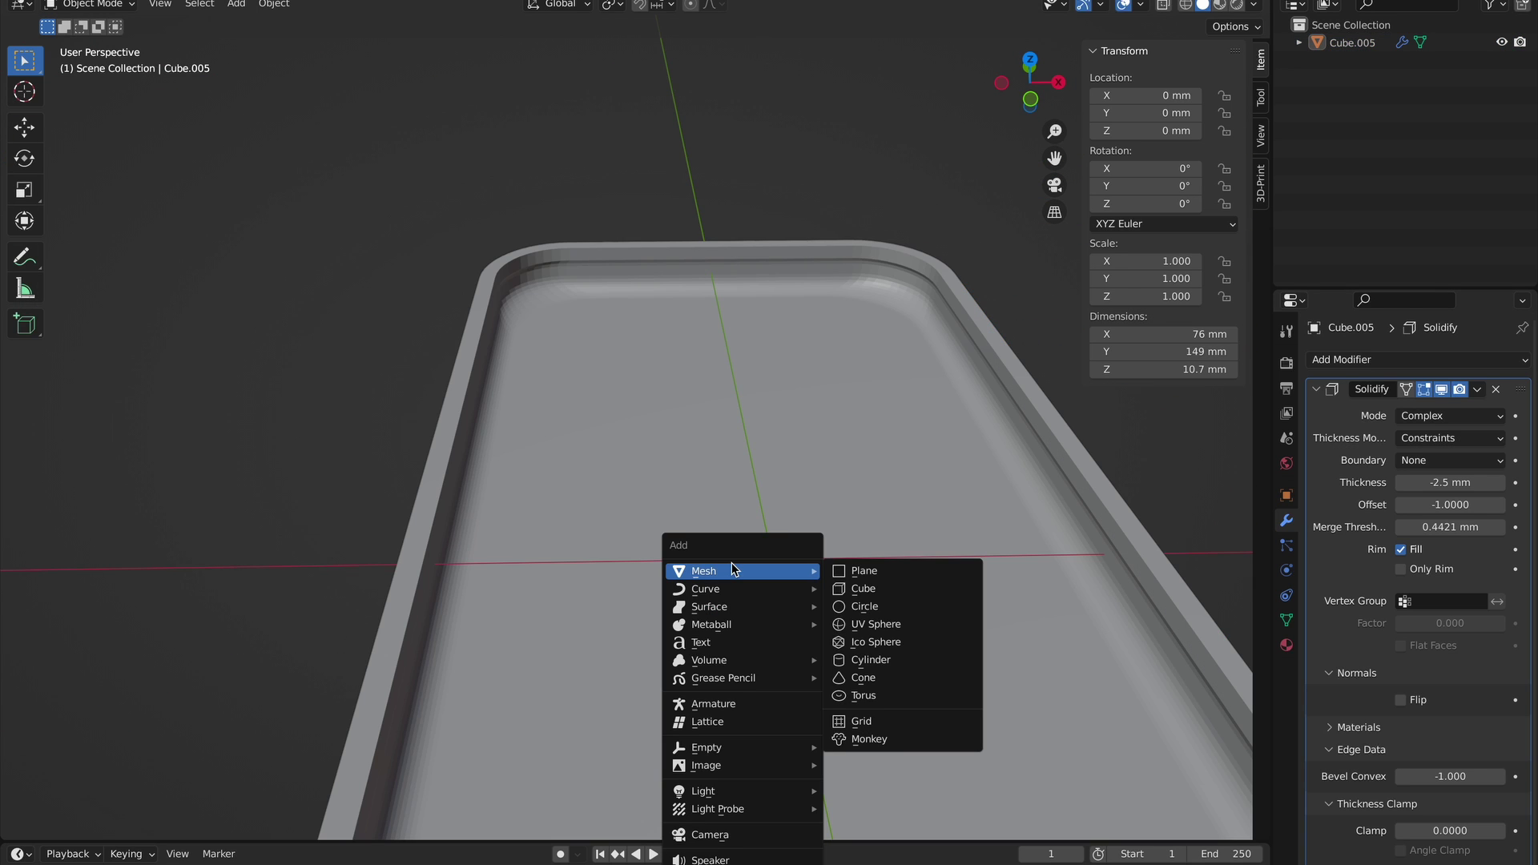
left_click(833, 588)
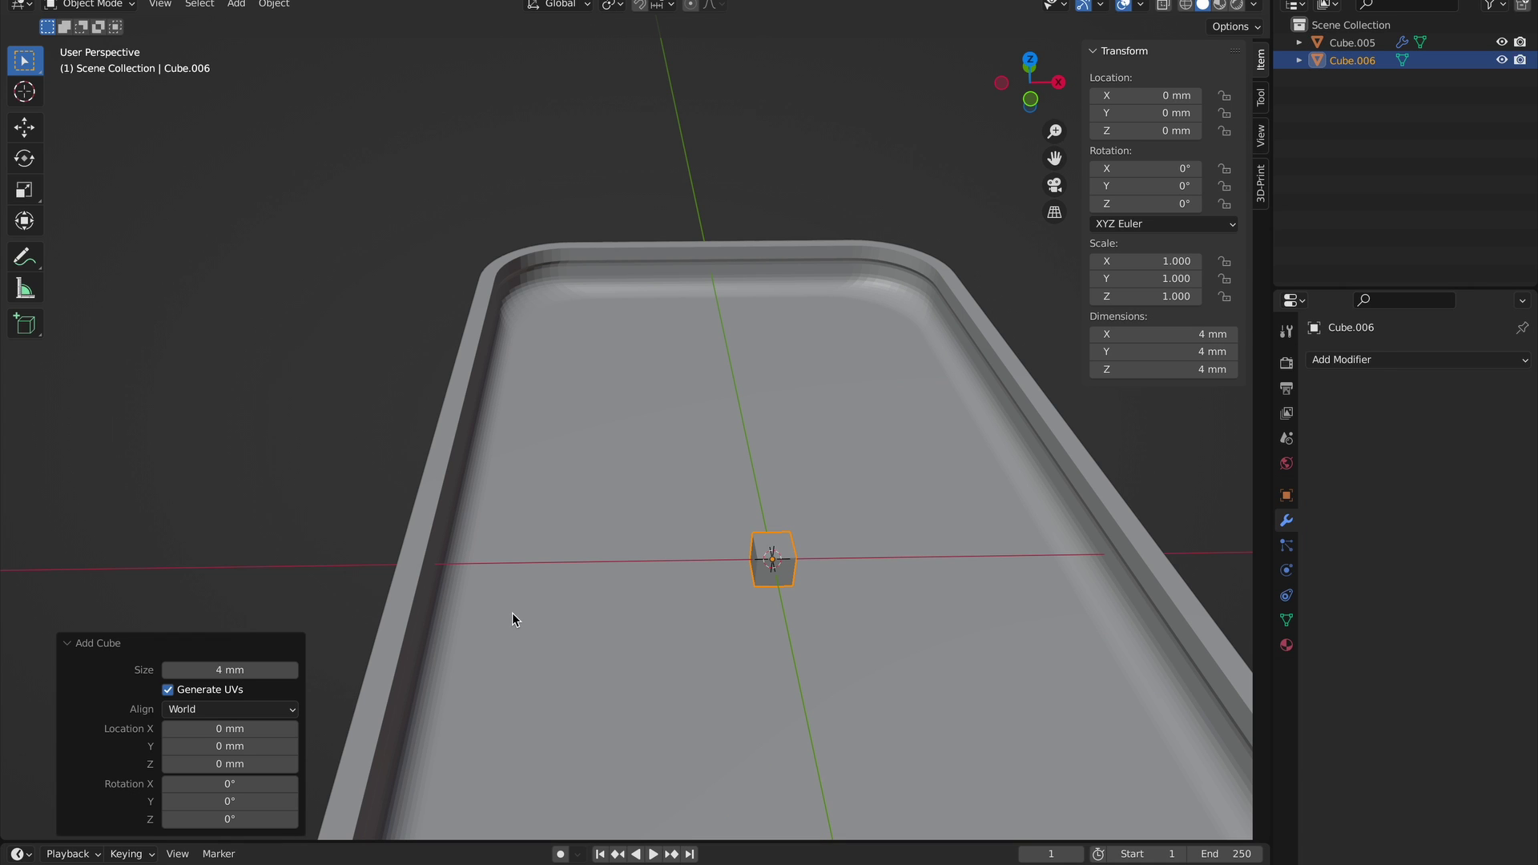
left_click(202, 671)
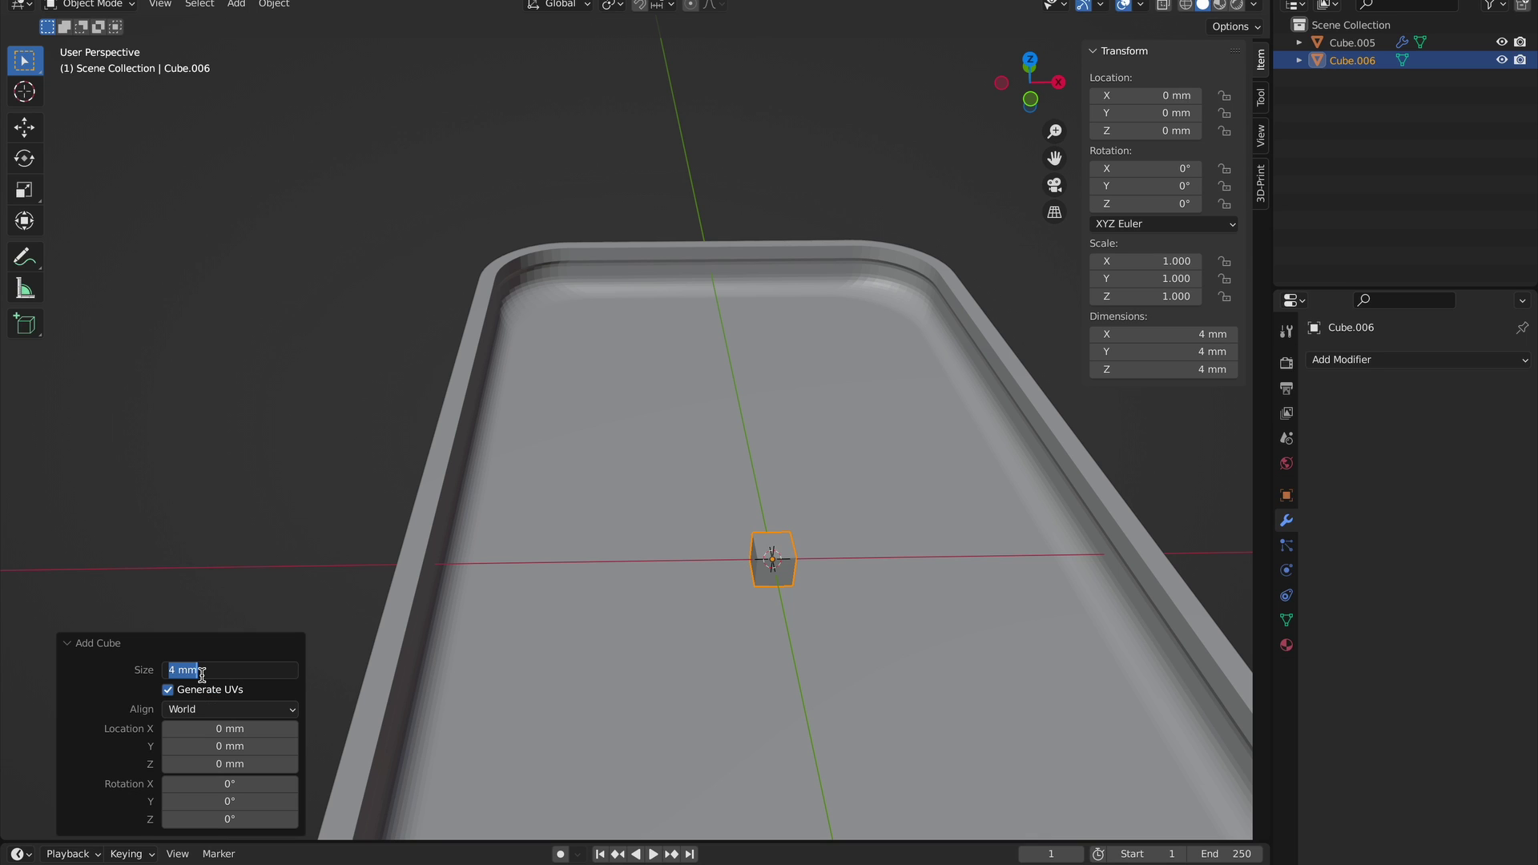
type("12")
key("Return")
middle_click_drag(674, 518, 646, 582)
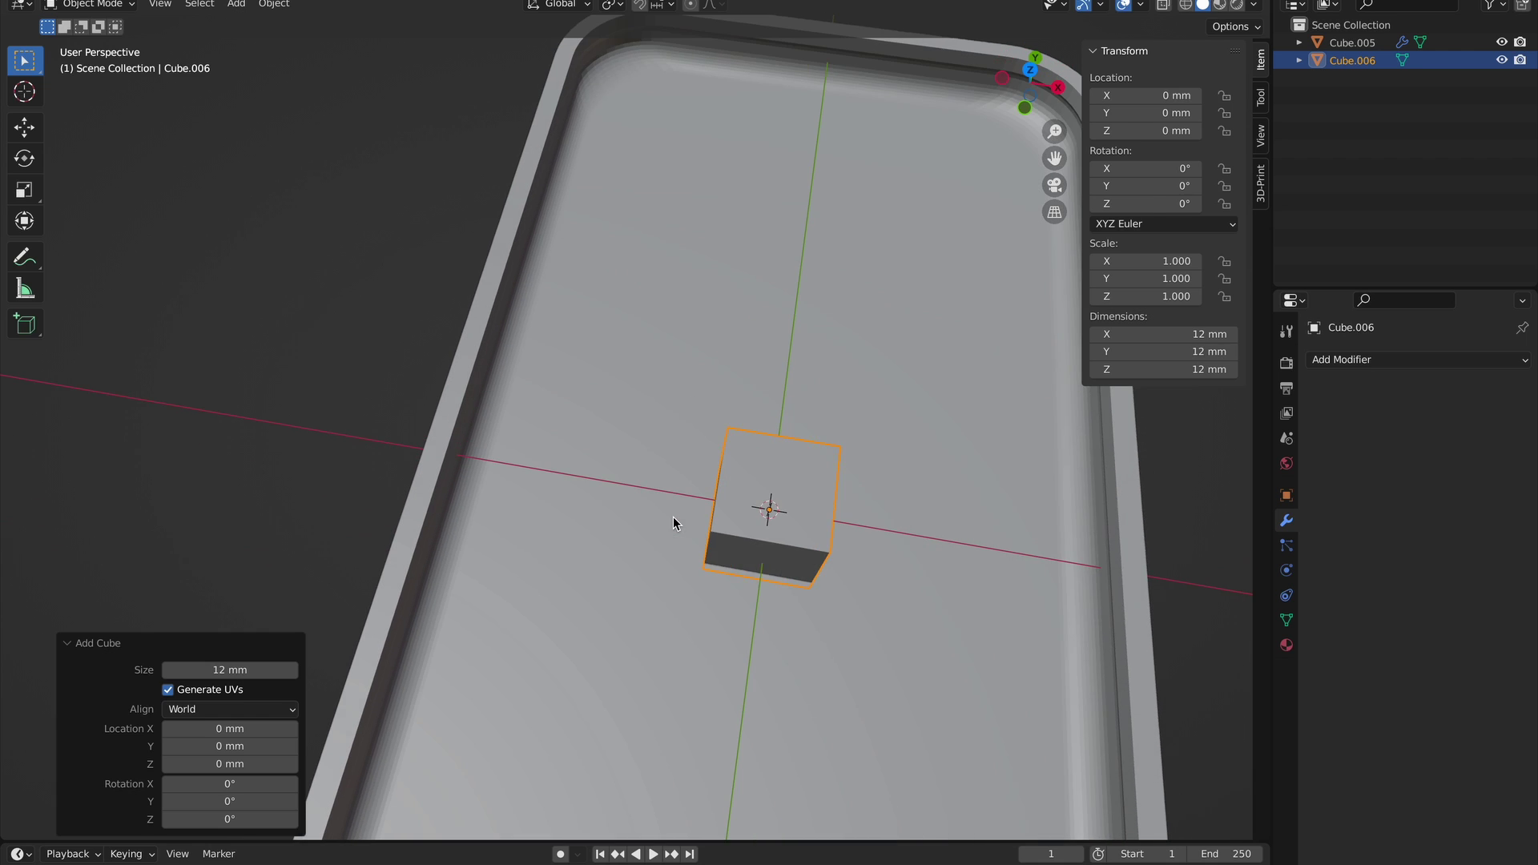
key("Tab")
scroll(673, 517, "up", 4)
key("s")
key("x")
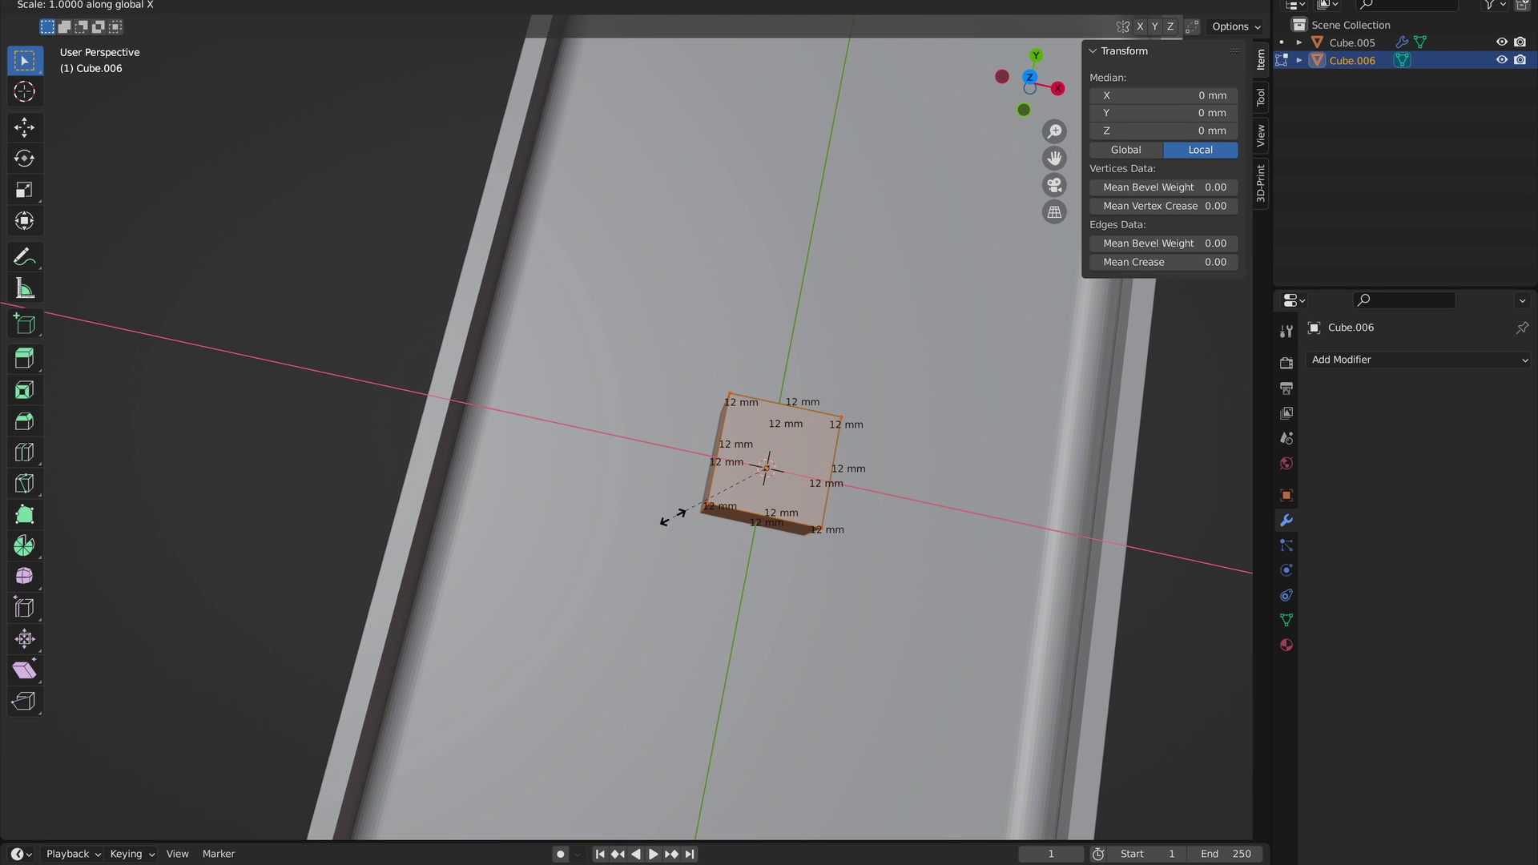
right_click(674, 517)
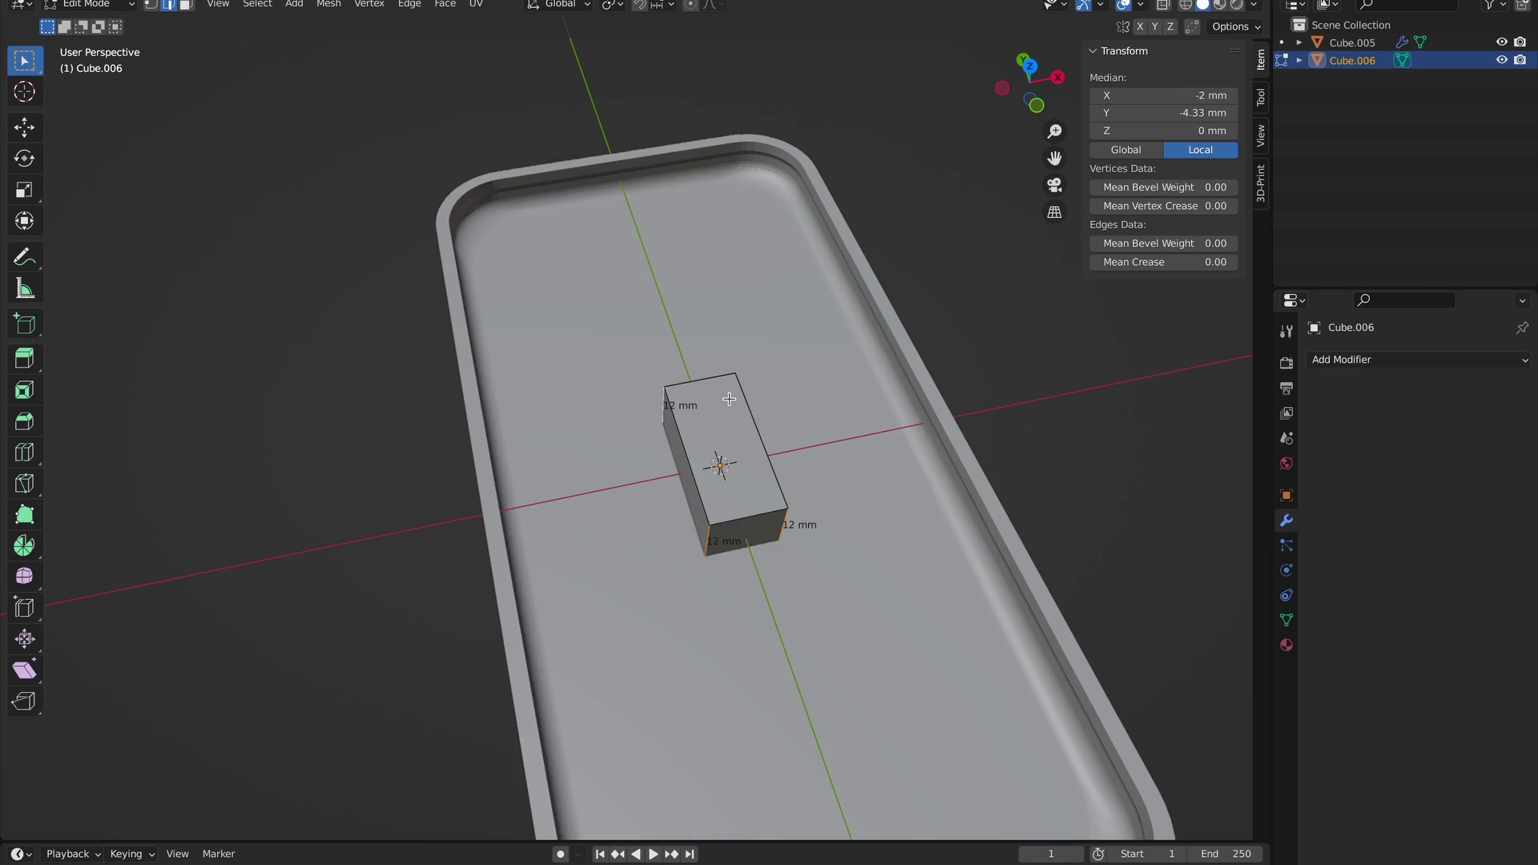
Bevel the elongated block's four vertical edges with 12 segments and a clamped width of about 19.9 mm to round its ends.
key("shift+z")
left_click(731, 392, "shift")
key("shift+z")
key("ctrl+b")
left_click(793, 352)
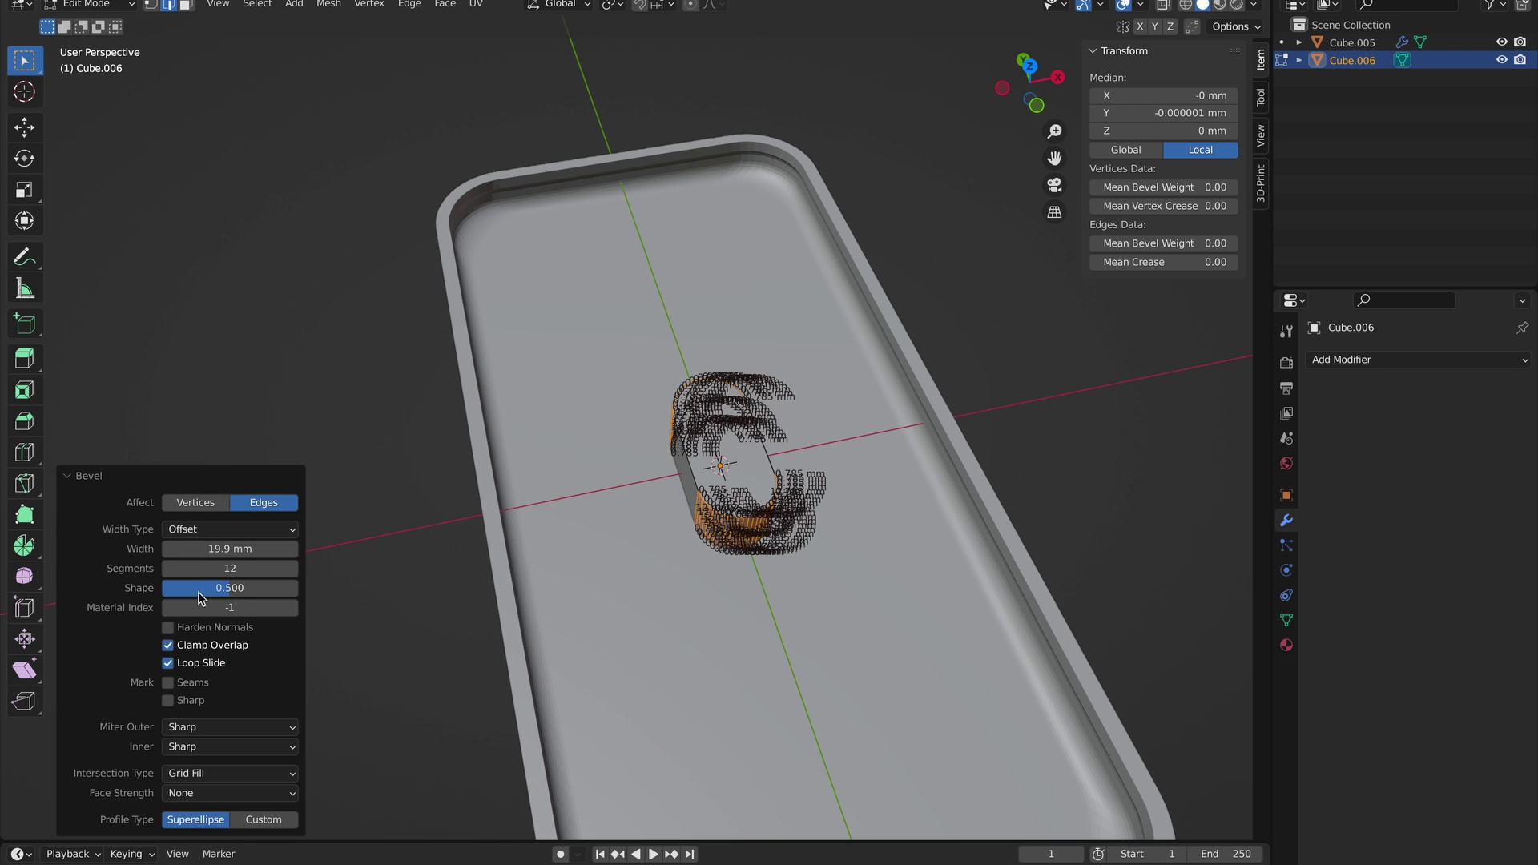
middle_click_drag(726, 413, 725, 413)
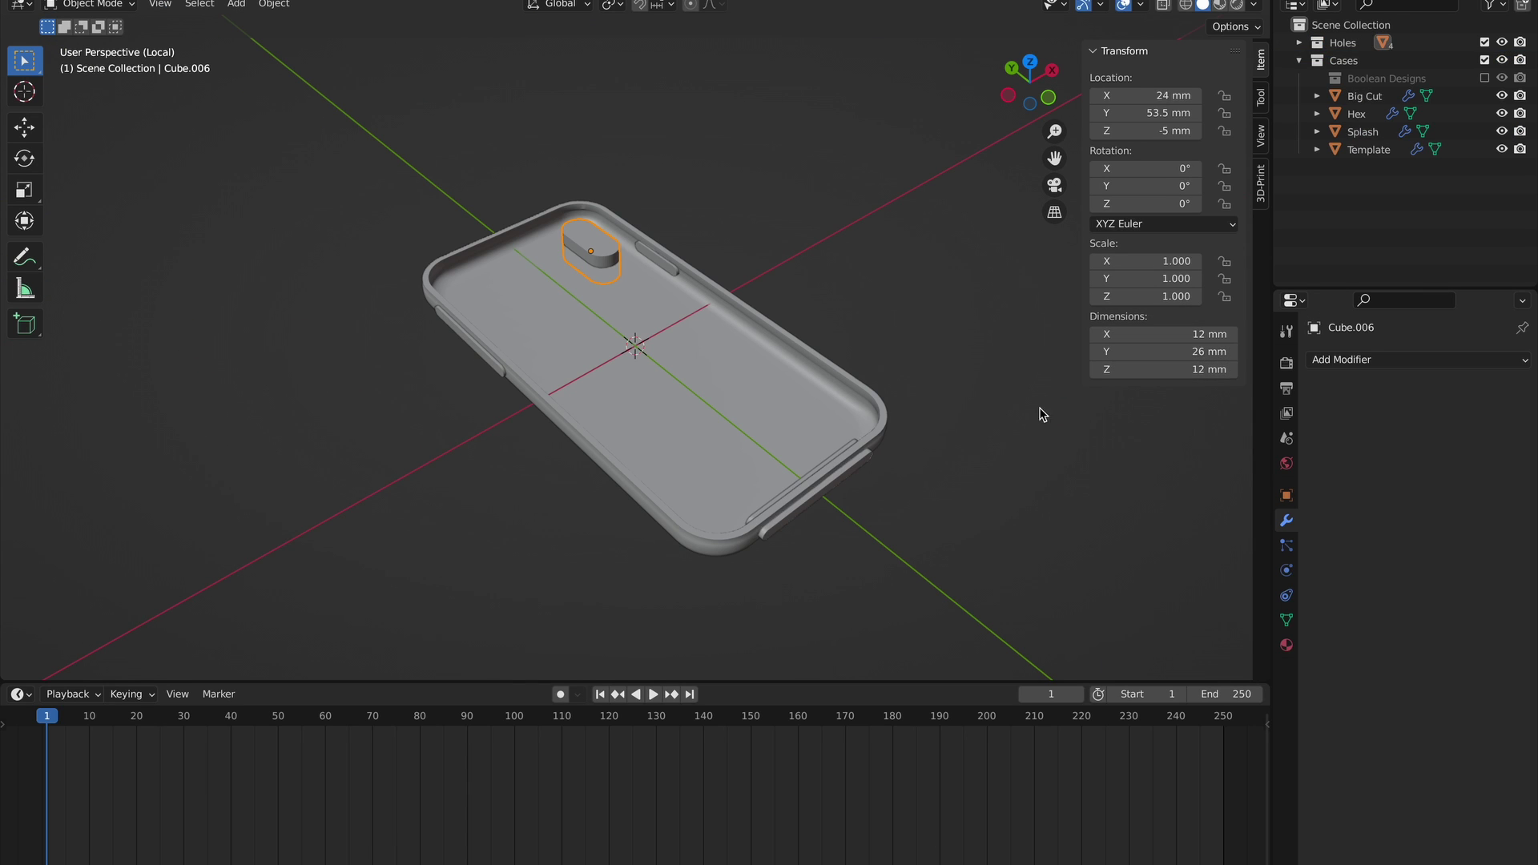
In the finished case file, inspect the locations and dimensions of the small side, large side and charger cutout blocks.
left_click(661, 265)
left_click(488, 363)
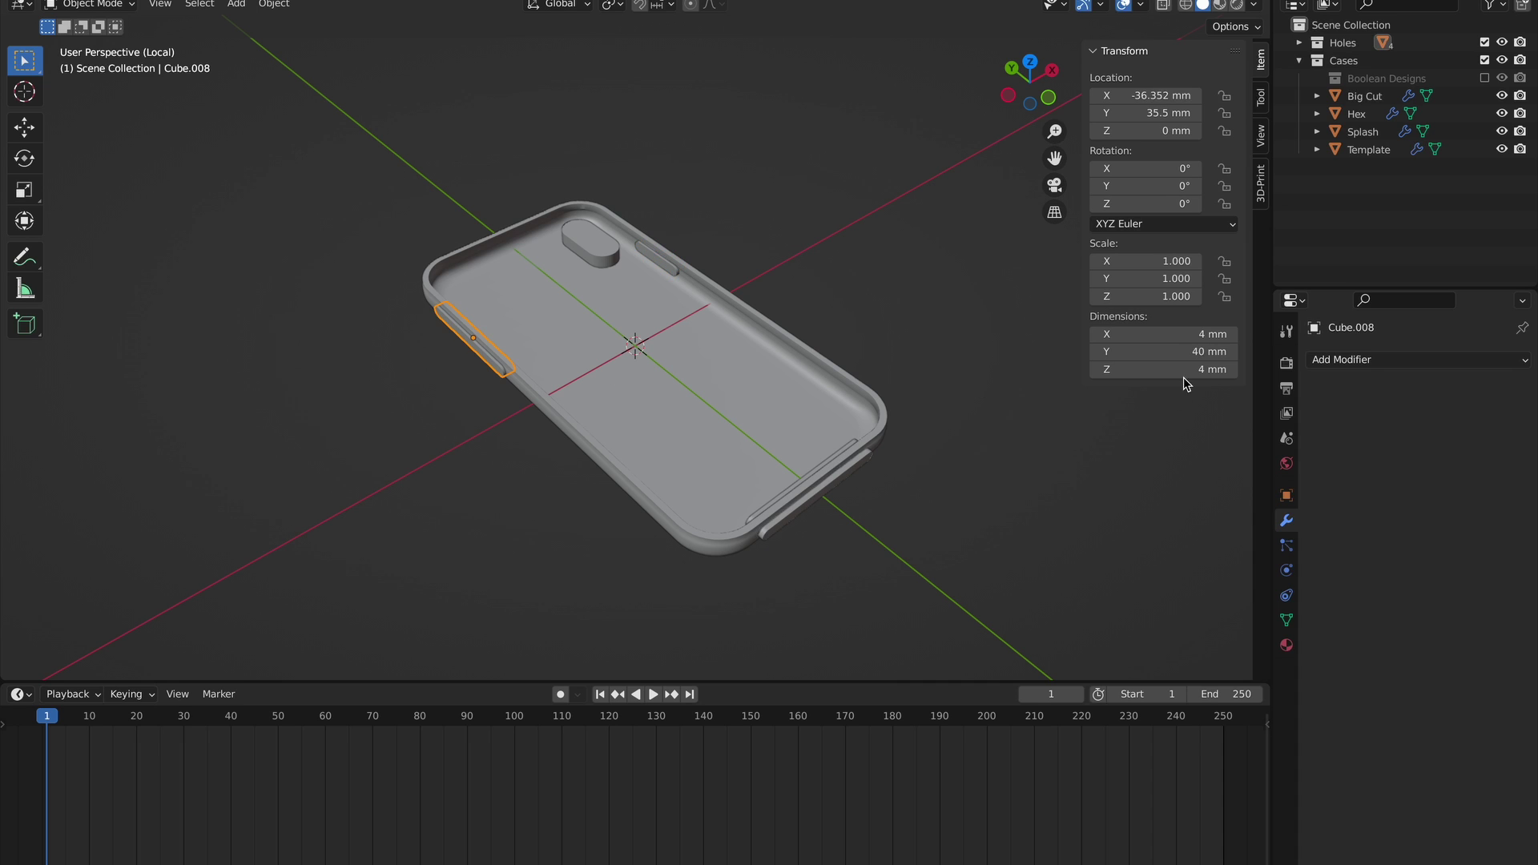
left_click(798, 512)
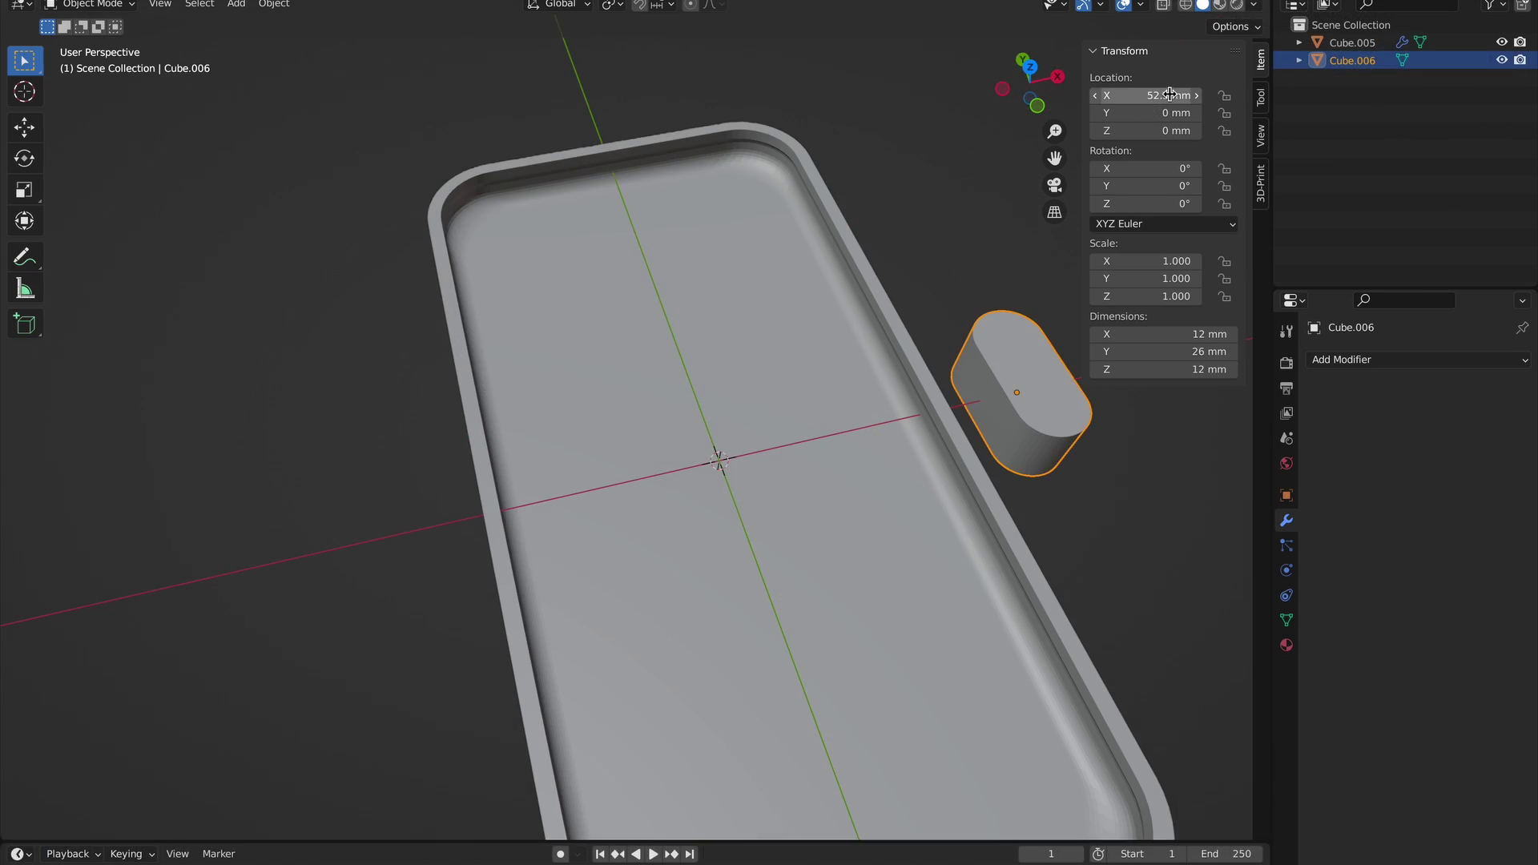
Switch to Chrome and search Google for "iphone xs back view".
key("BackSpace")
key("BackSpace")
key("BackSpace")
key("BackSpace")
type("xs ")
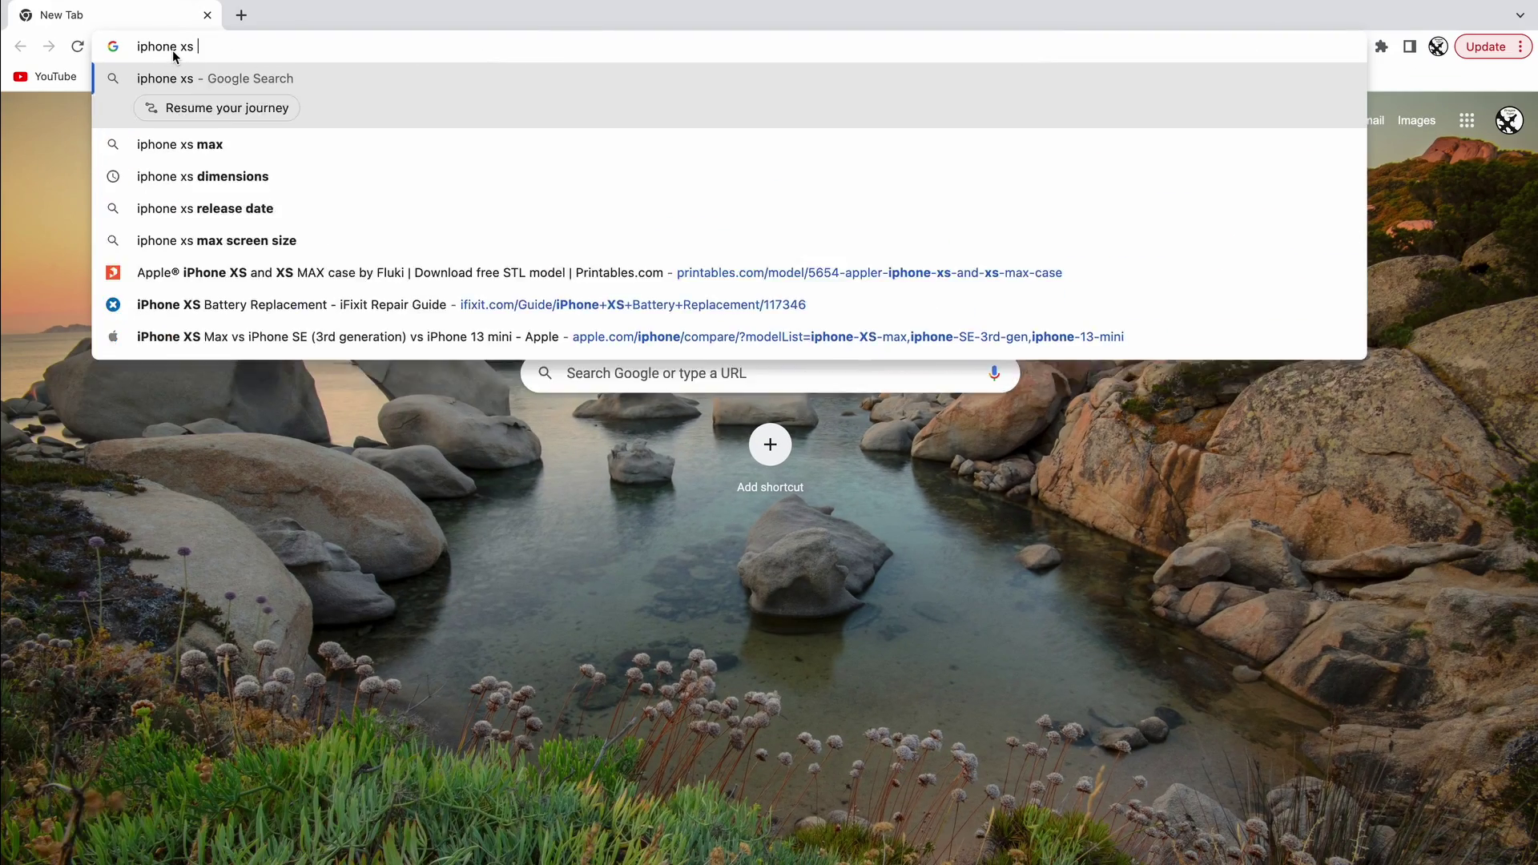
type("back view")
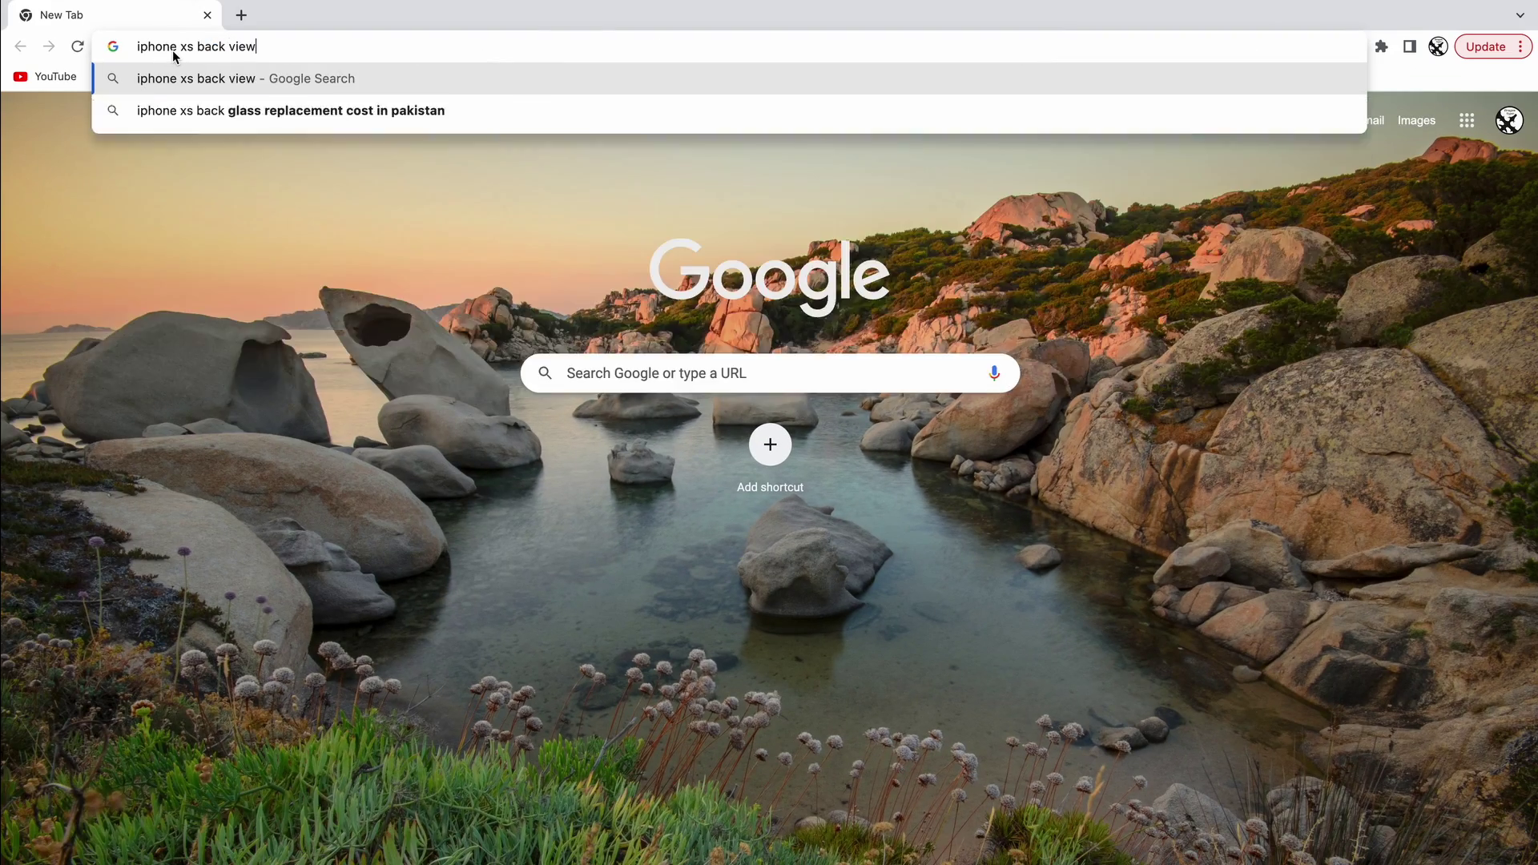
key("Return")
Open an image of the phone's back from the image results and save it under the name "iphone xs".
left_click(267, 194)
left_click(392, 416)
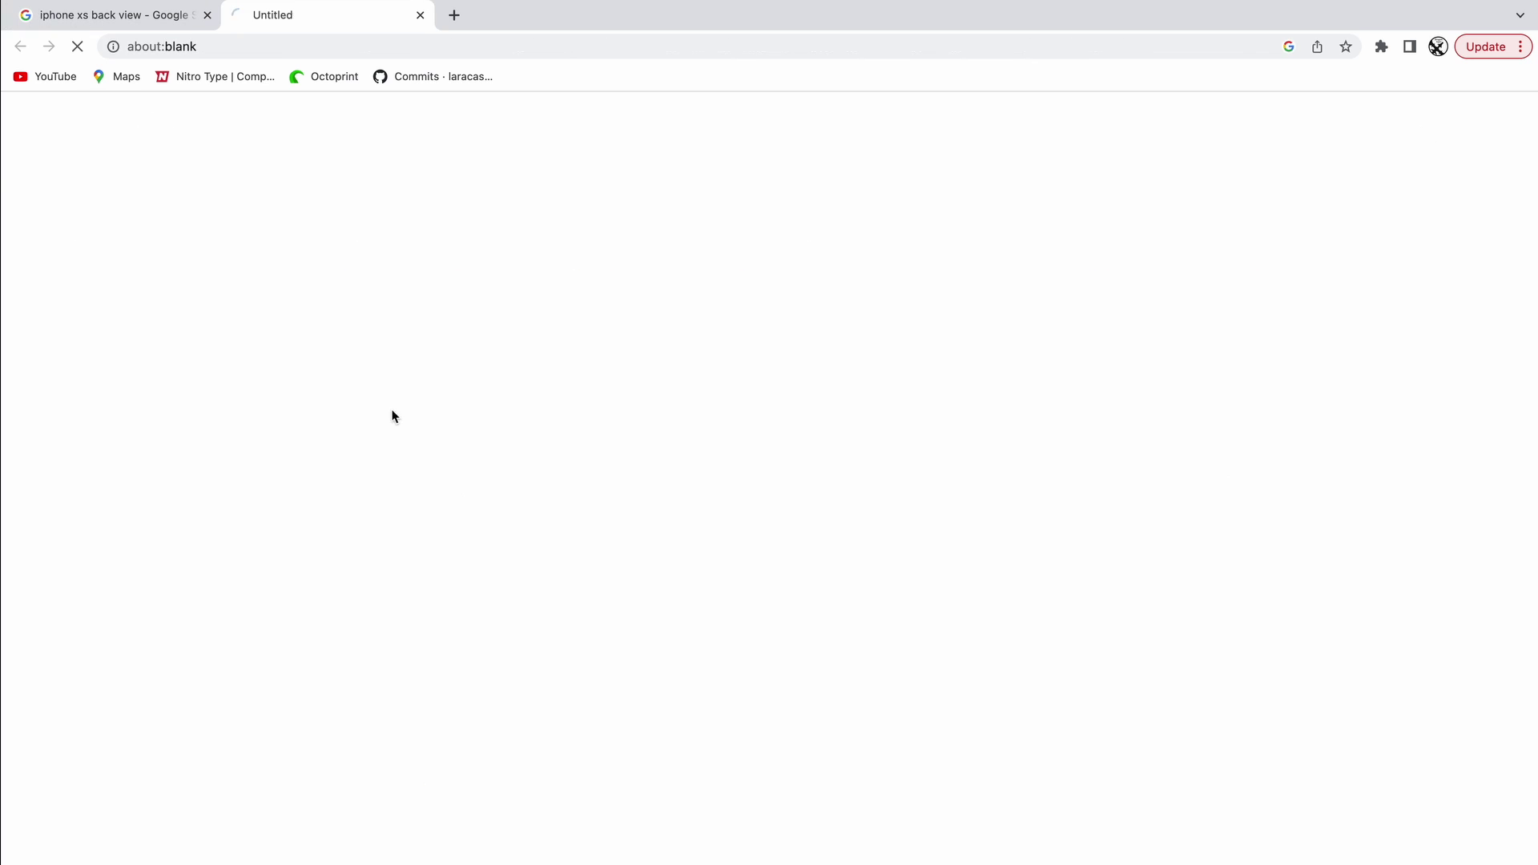
right_click(370, 452)
left_click(425, 482)
type("iphone xs")
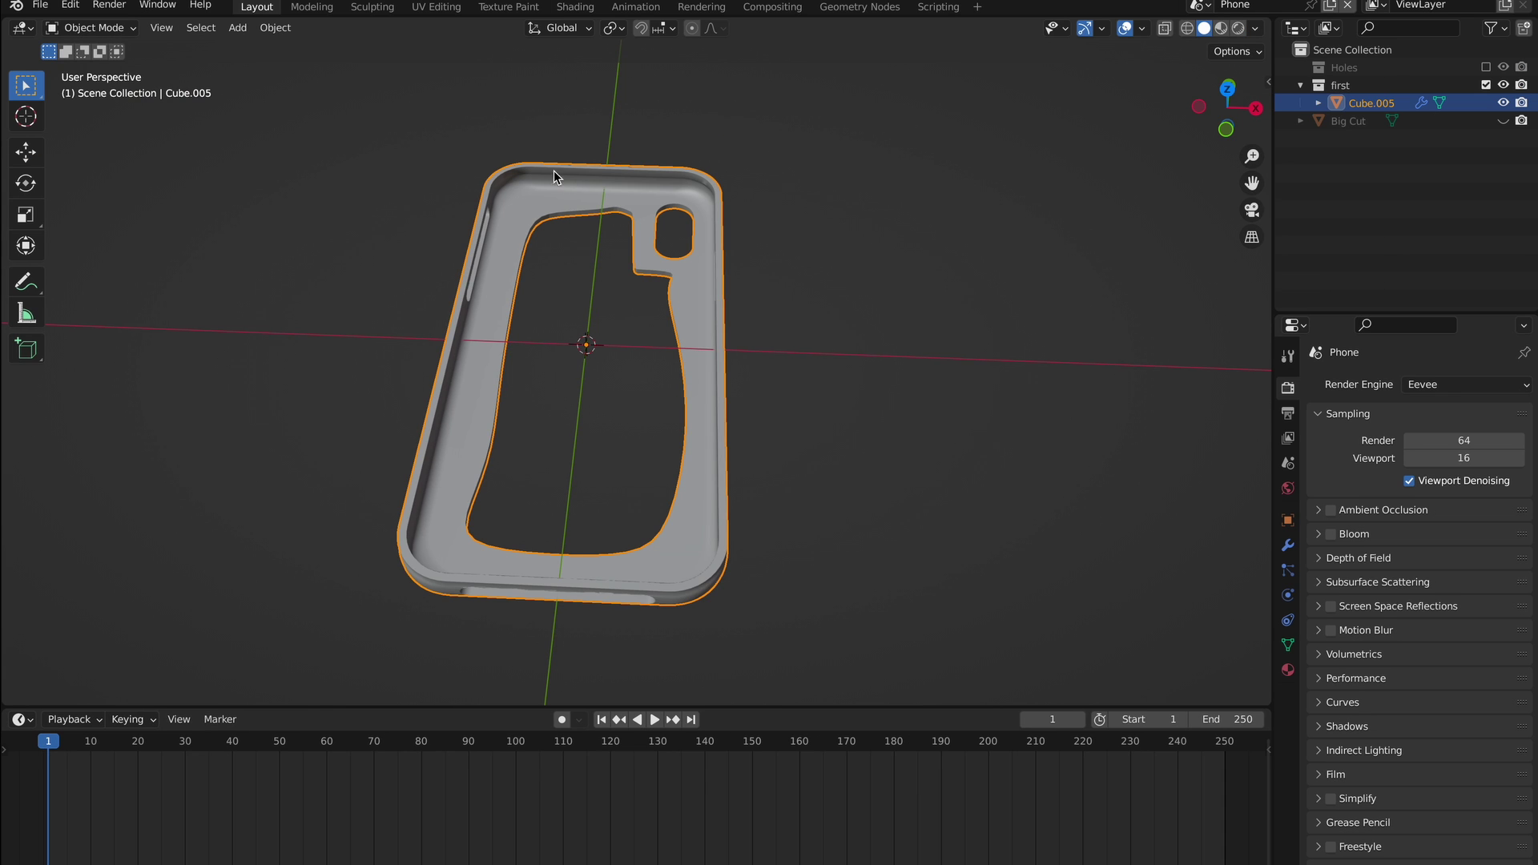
Back in Blender, view the case from below and load the saved phone picture from the Desktop folder as a background image.
key("KP_1")
key("ctrl+KP_7")
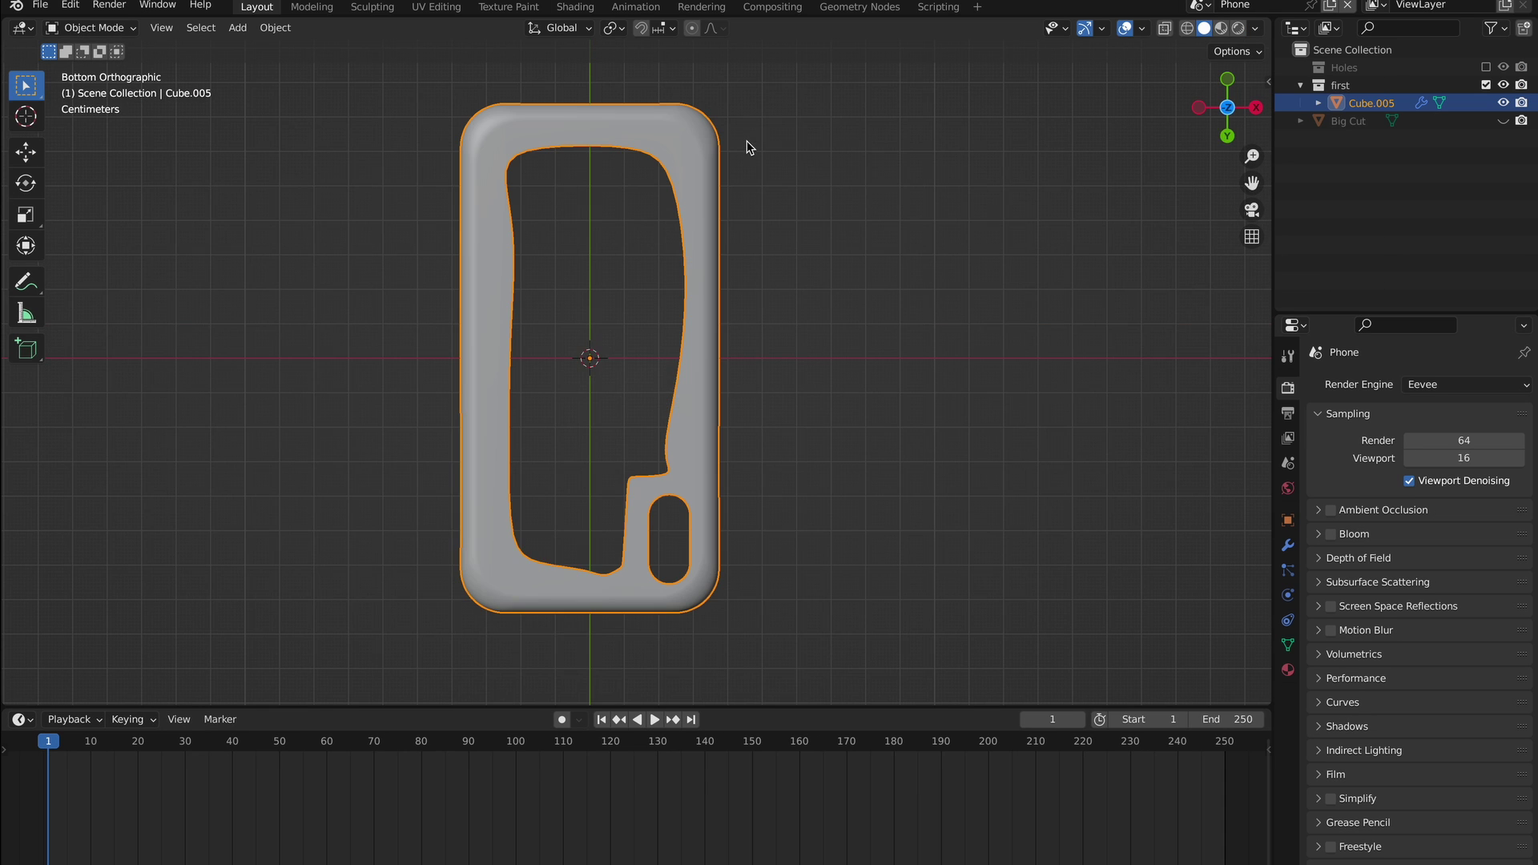
key("shift+a")
mouse_move(519, 541)
left_click(689, 559)
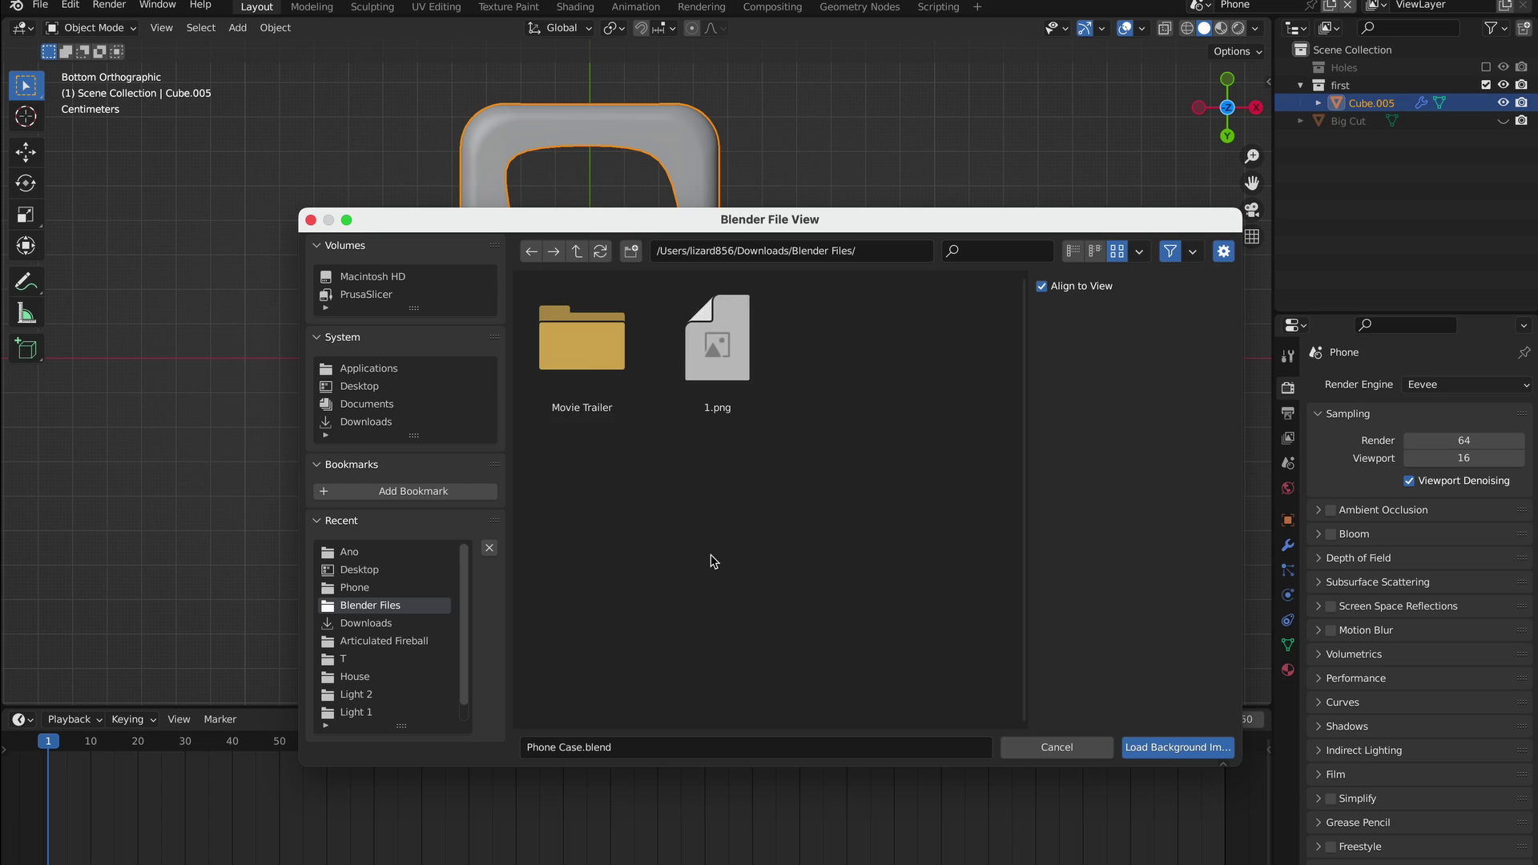
left_click(359, 385)
scroll(819, 605, "down", 5)
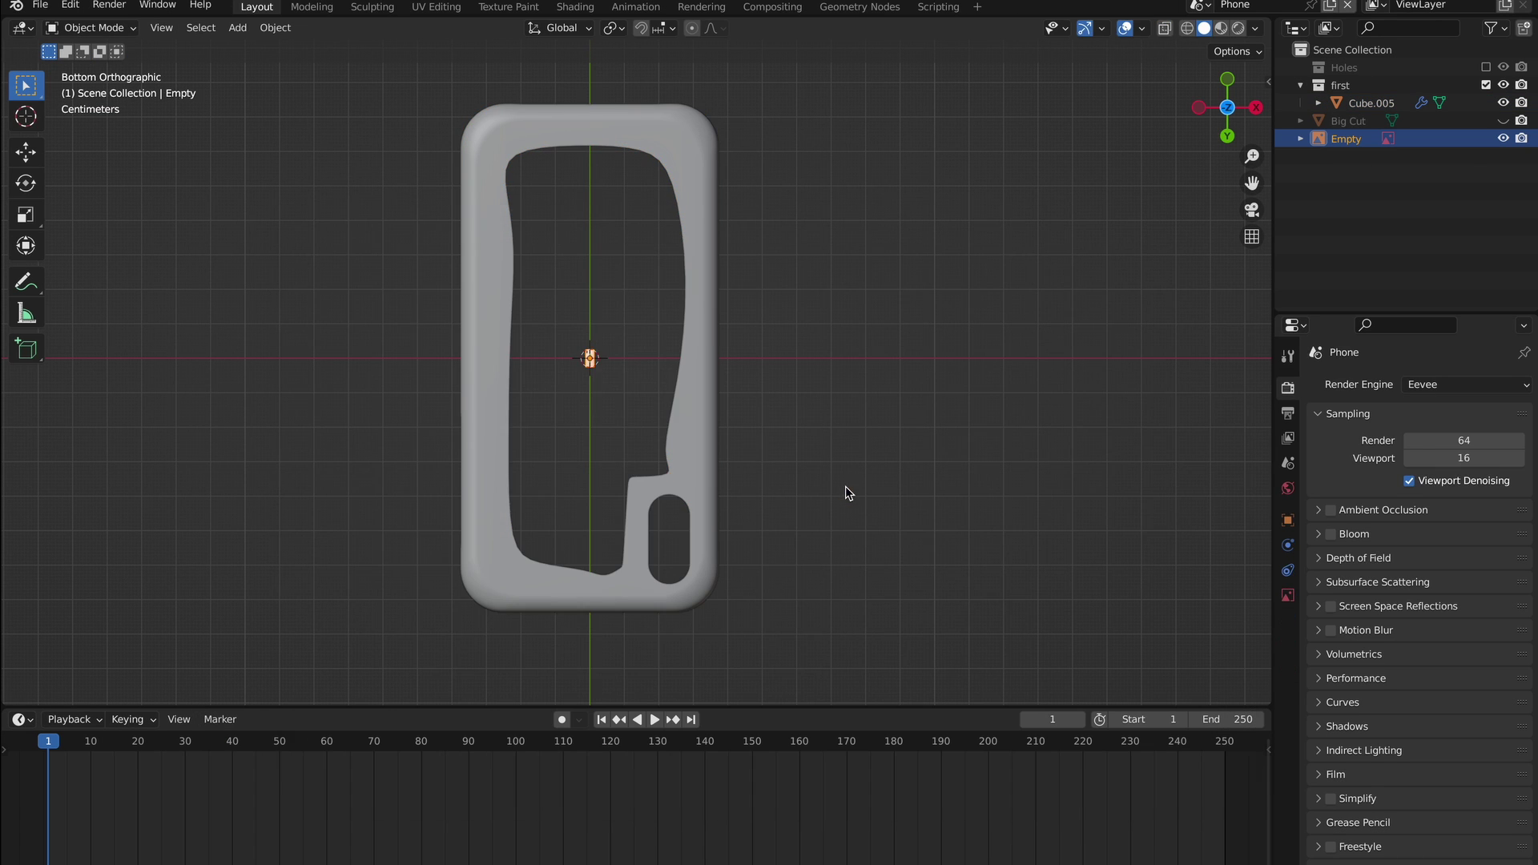
Scale the reference image up to the size of the case and rotate it 180° about Z.
key("s")
left_click(1158, 310)
key("r")
key("z")
key("1")
key("8")
key("0")
key("Return")
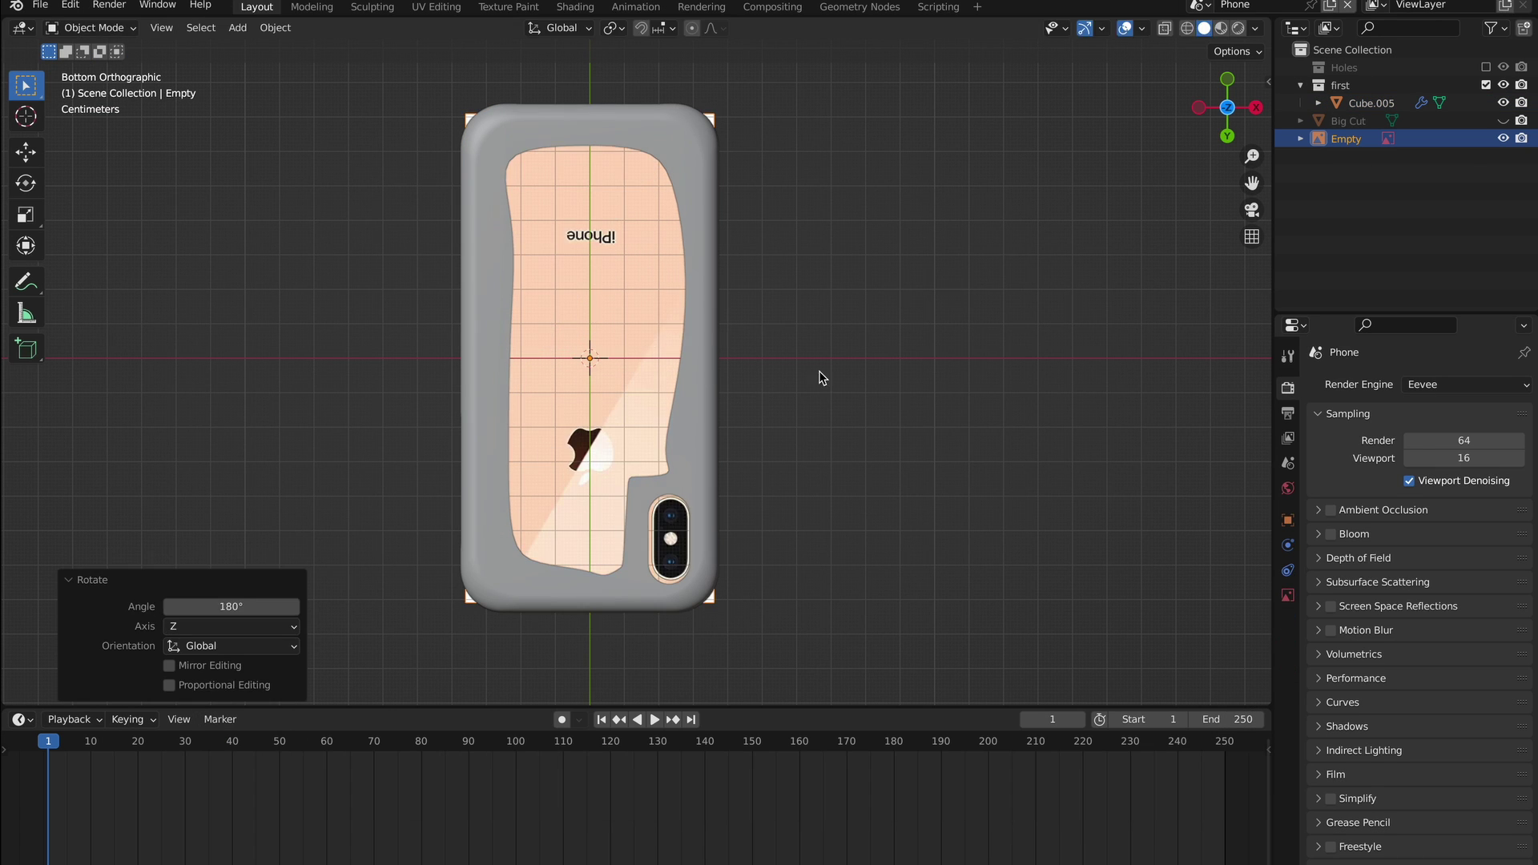
Examine how the case's corner mesh lines up with the reference image, using Edit Mode in wireframe and solid shading.
scroll(785, 530, "up", 10)
scroll(785, 530, "up", 3)
key("s")
right_click(734, 481)
left_click(724, 570)
key("Tab")
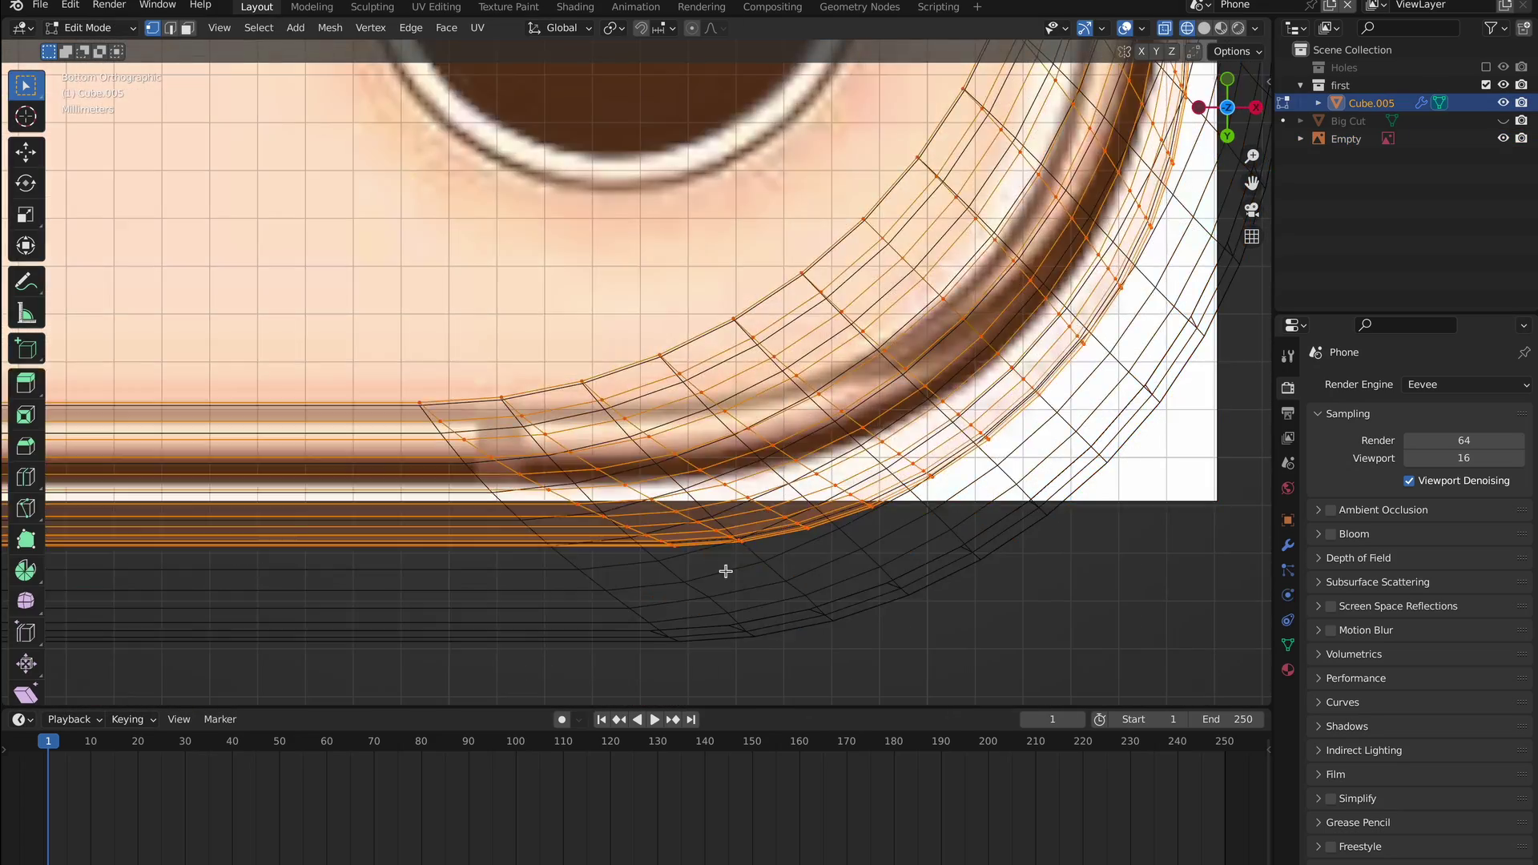
key("shift+z")
middle_click_drag(725, 570, 749, 523)
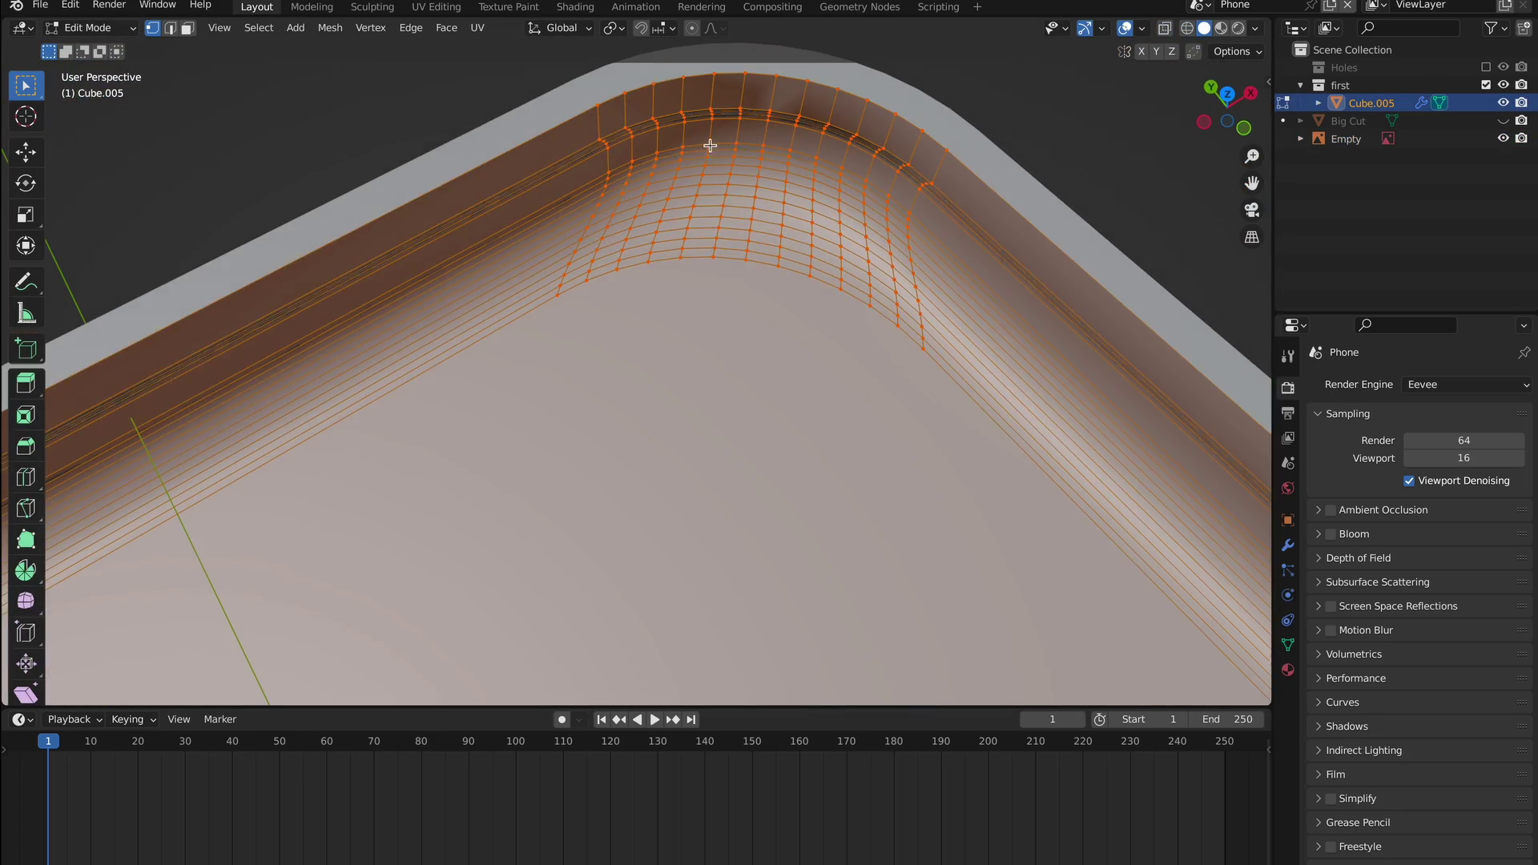
key("alt+a")
key("KP_7")
key("shift+z")
key("ctrl+KP_7")
middle_click_drag(721, 227, 765, 341, "shift")
key("Tab")
Scale the reference image by 1.022 to match the case outline and check its fit around the camera opening.
left_click(800, 540)
key("s")
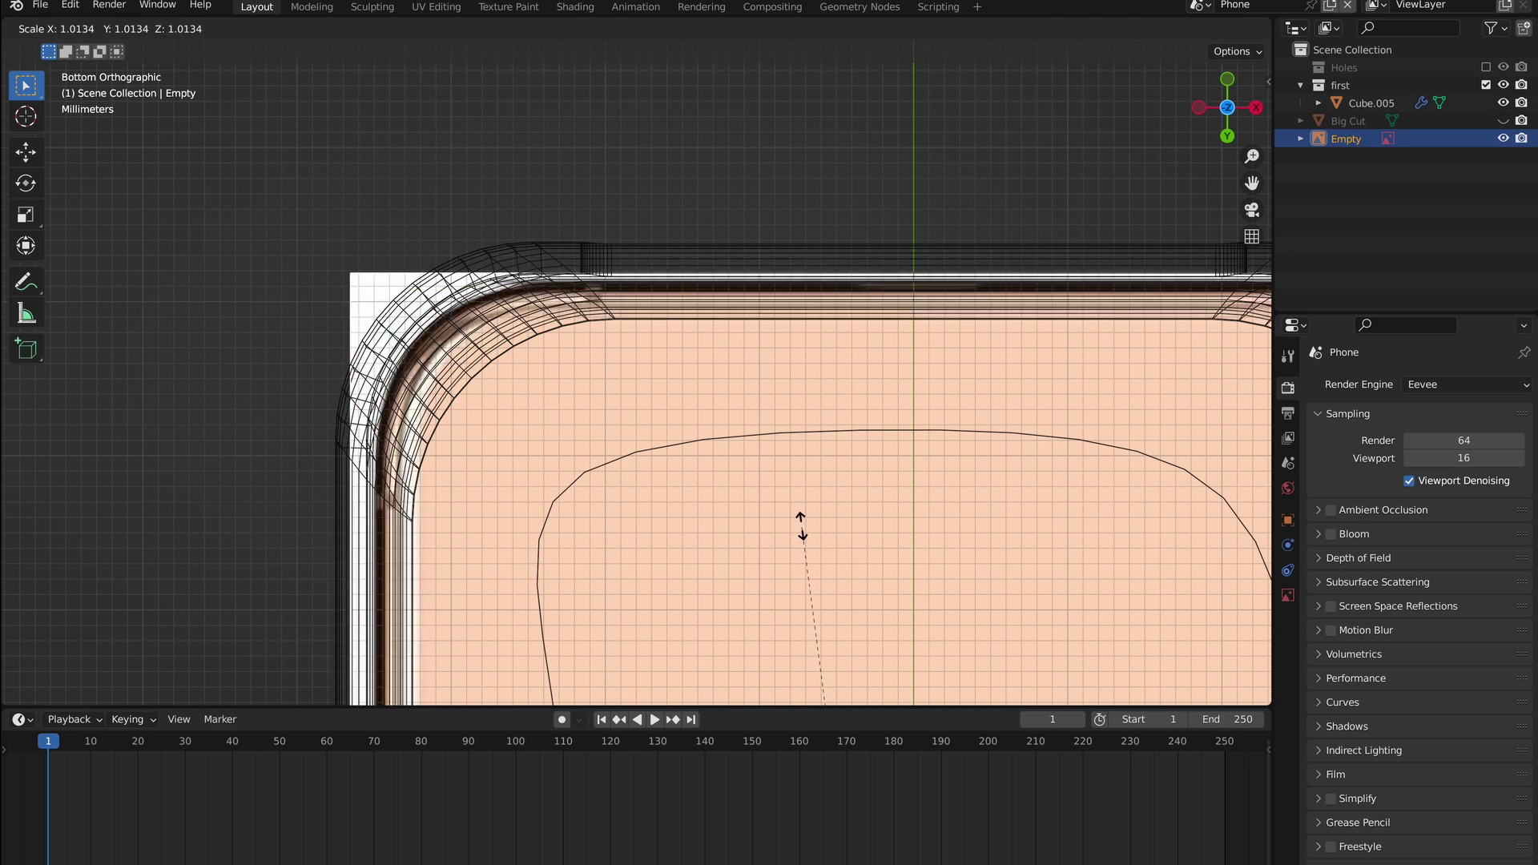
left_click(801, 521)
scroll(809, 521, "down", 1)
middle_click_drag(811, 521, 944, 544, "shift")
scroll(829, 518, "down", 2)
scroll(945, 544, "up", 3)
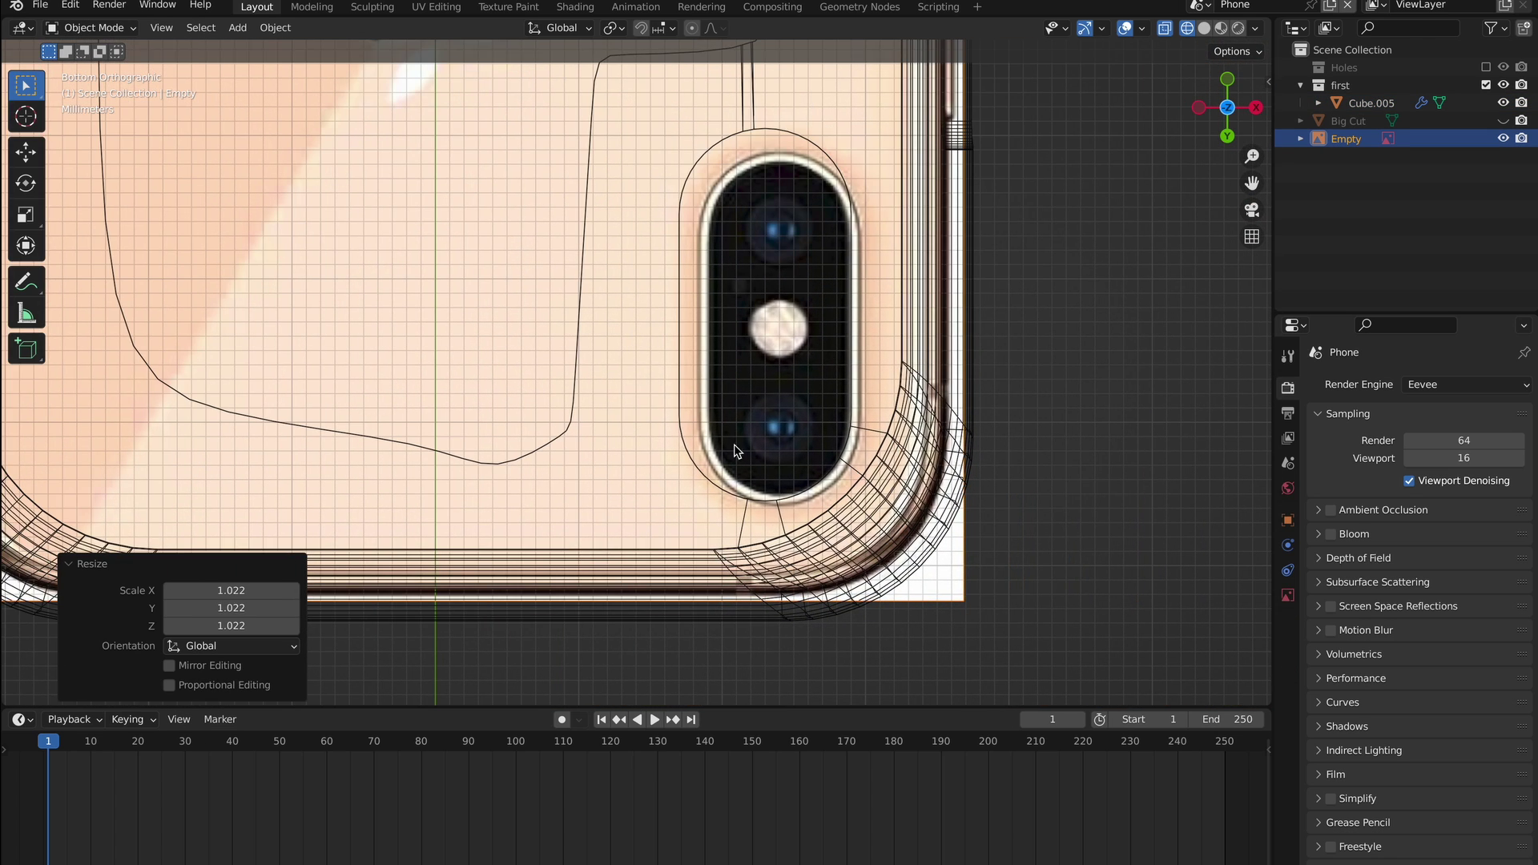
Show the Holes collection, select the camera hole block and display its transform values.
left_click(1486, 67)
left_click(821, 345)
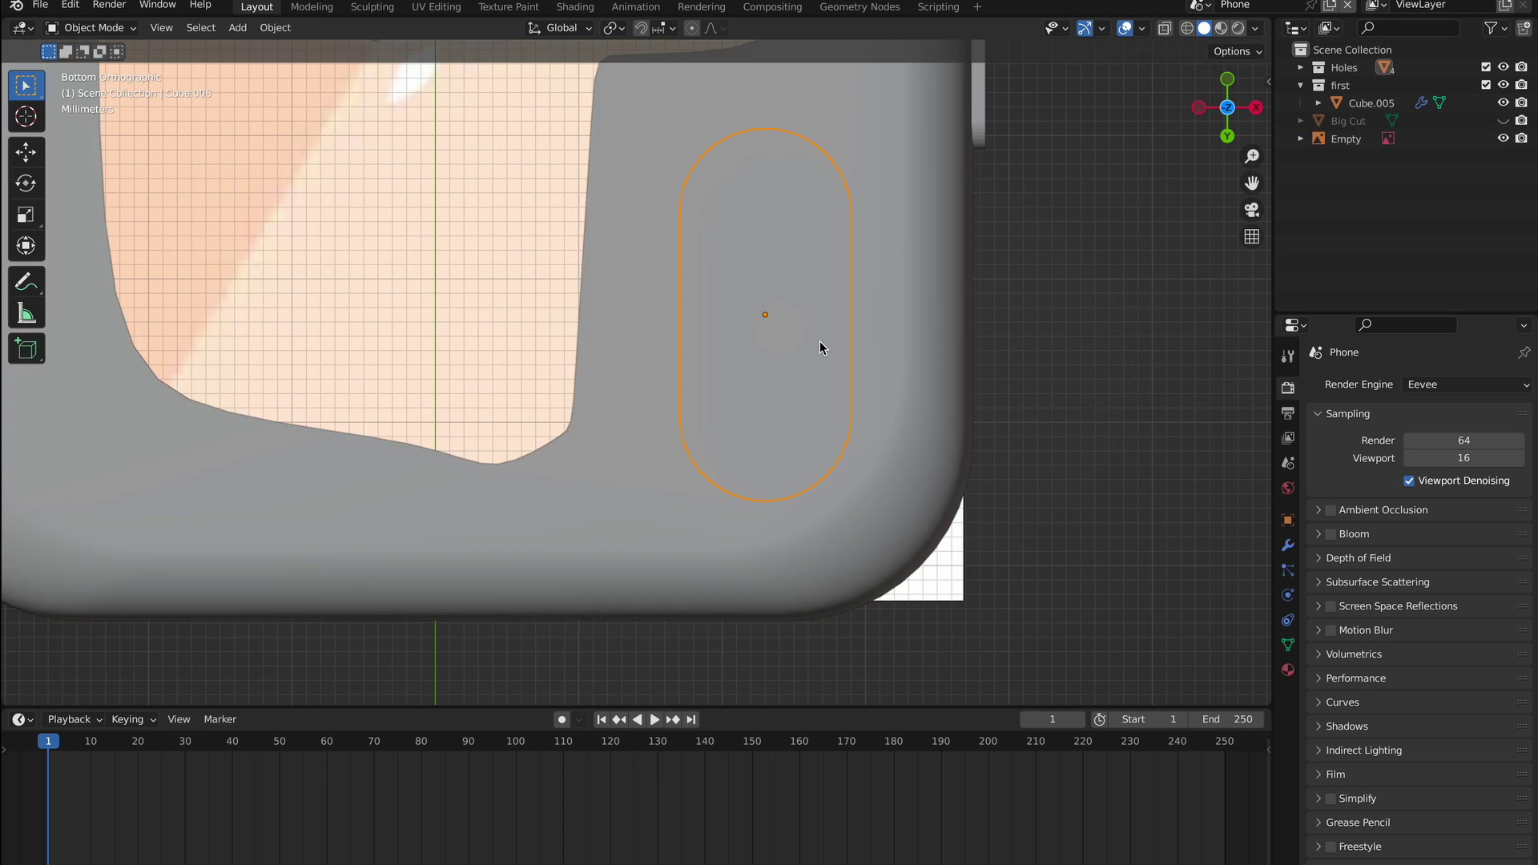
key("n")
left_click(1263, 83)
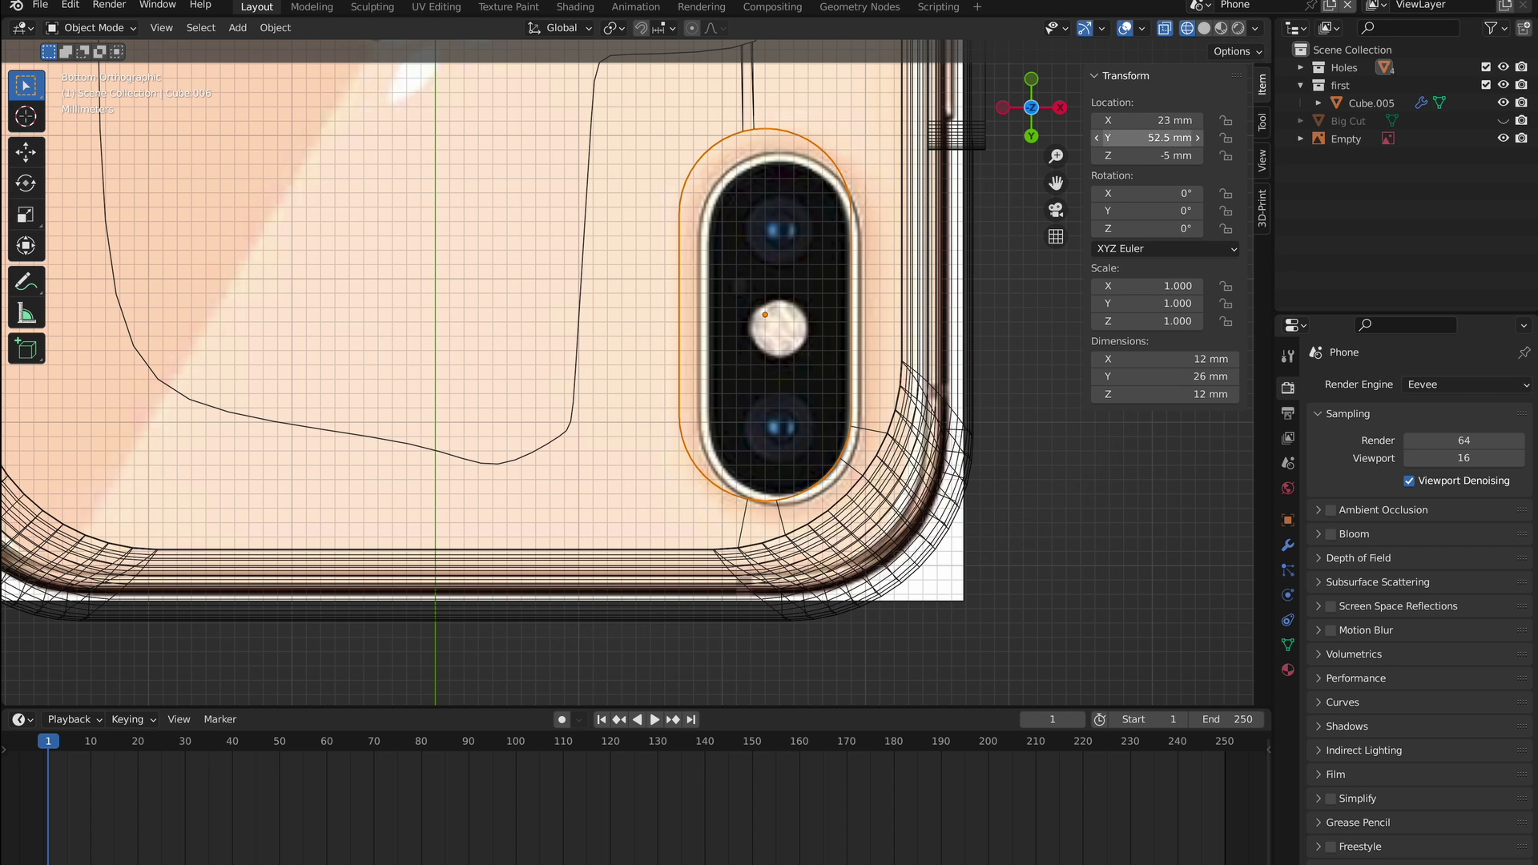
Try shifting the camera hole block along Y to fit the reference image, and undo the move.
left_click_drag(1148, 137, 1151, 138)
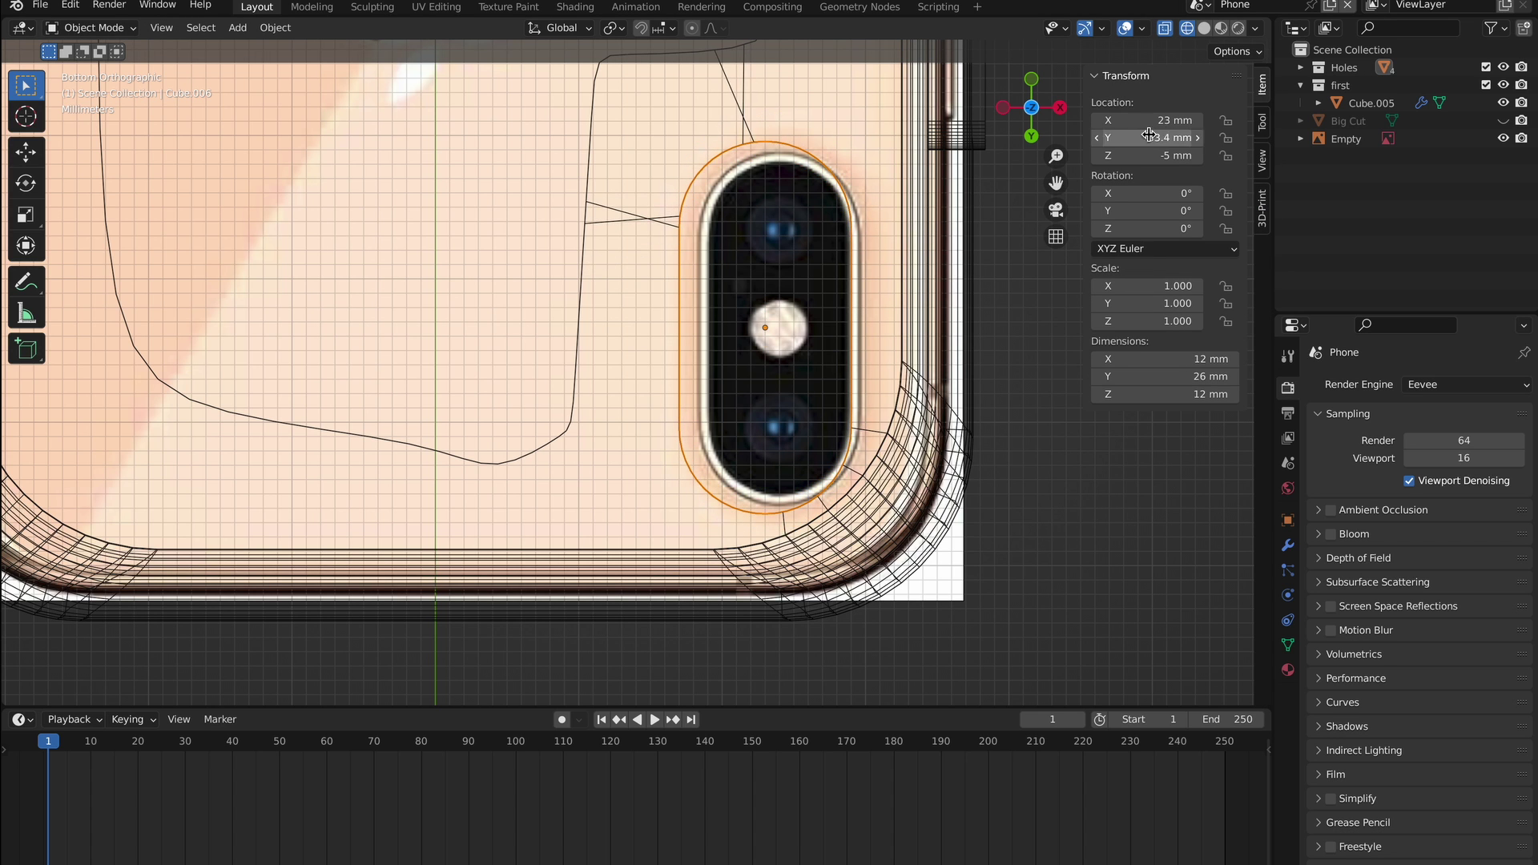
key("super+z")
key("n")
left_click(40, 5)
key("shift+z")
key("n")
left_click(1263, 83)
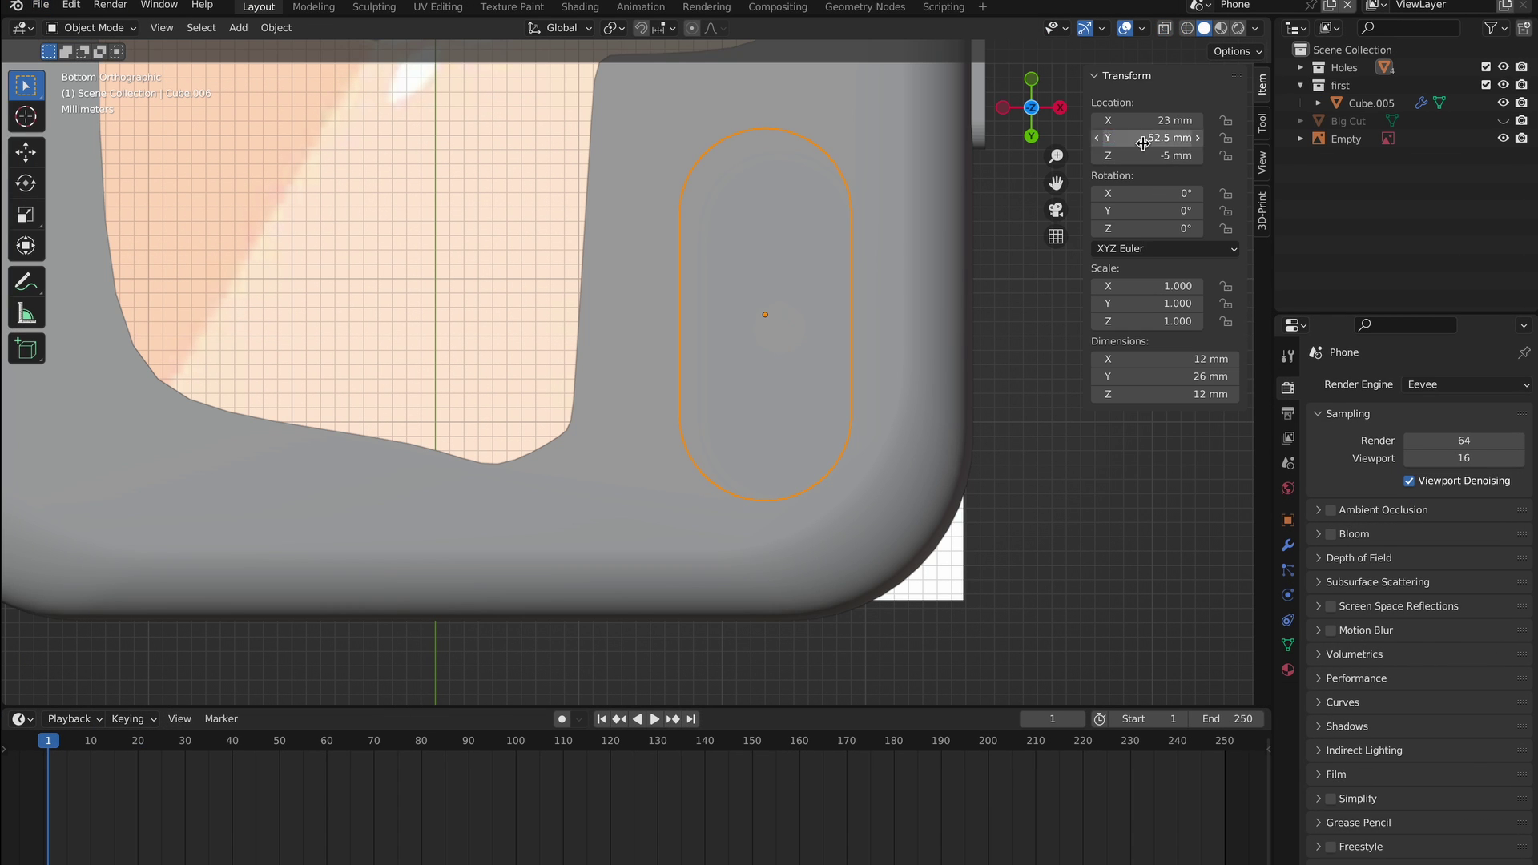
Try a Y location of 54 mm for the camera hole block, and settle on Y 53.5 mm and X 24 mm.
left_click(1145, 138)
type("54")
key("Return")
key("shift+z")
double_click(1138, 138)
type("53.5")
key("Return")
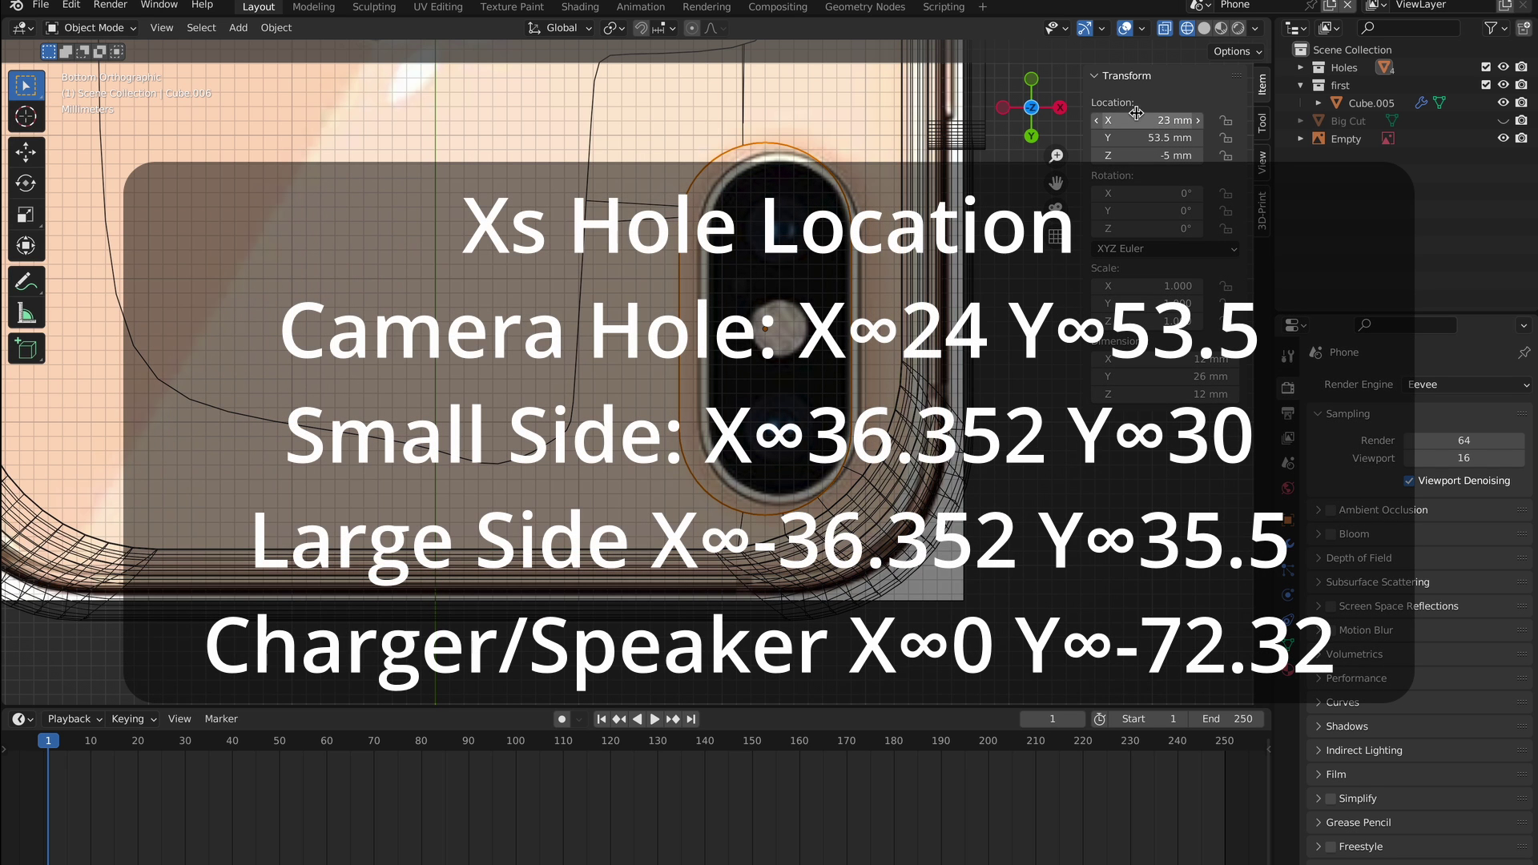
double_click(1138, 121)
type("24")
key("Return")
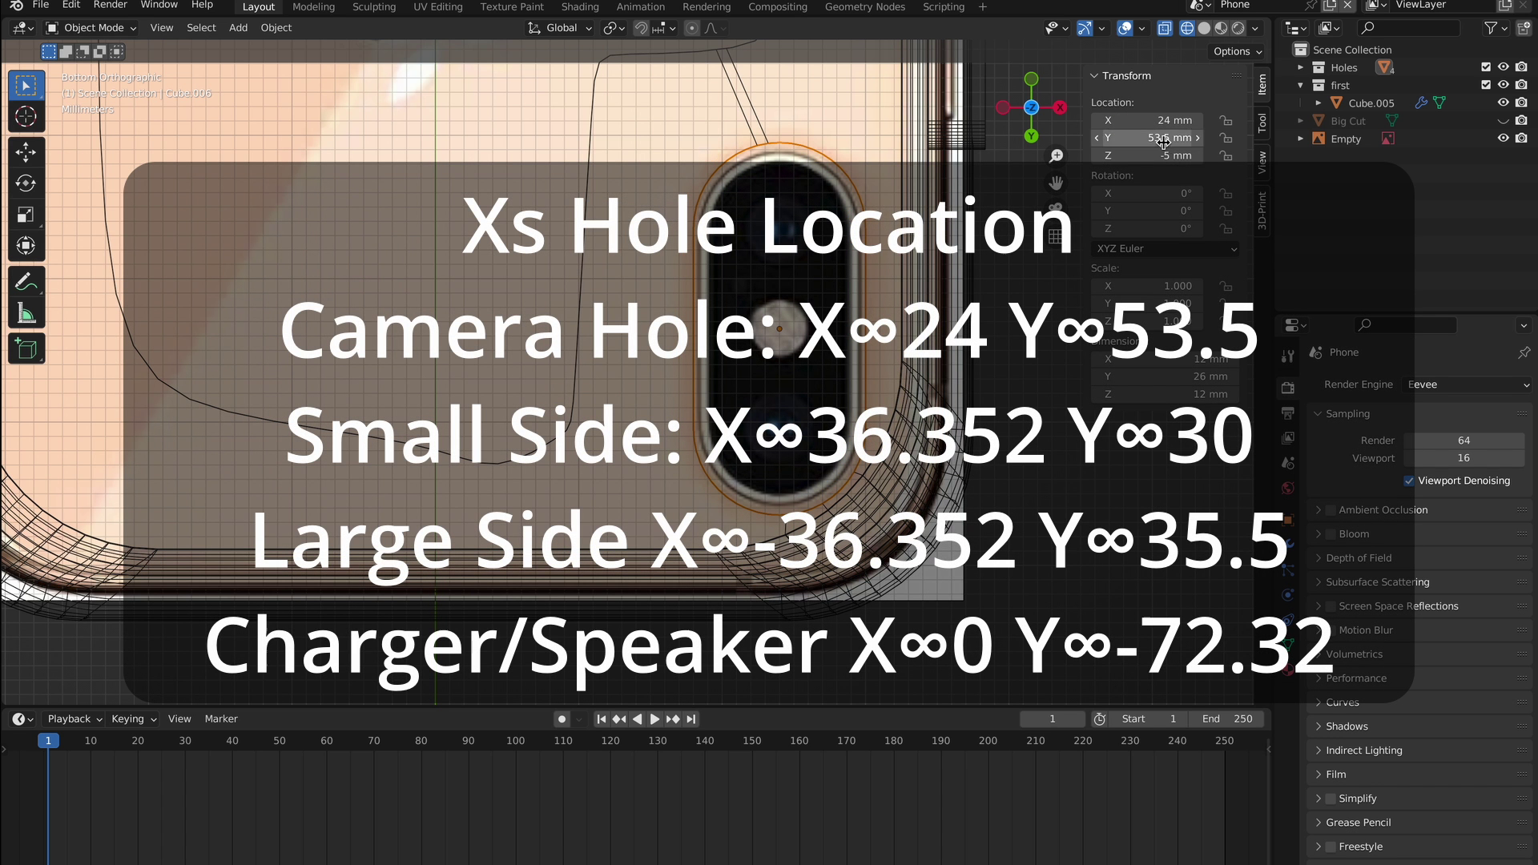
key("n")
left_click(950, 581)
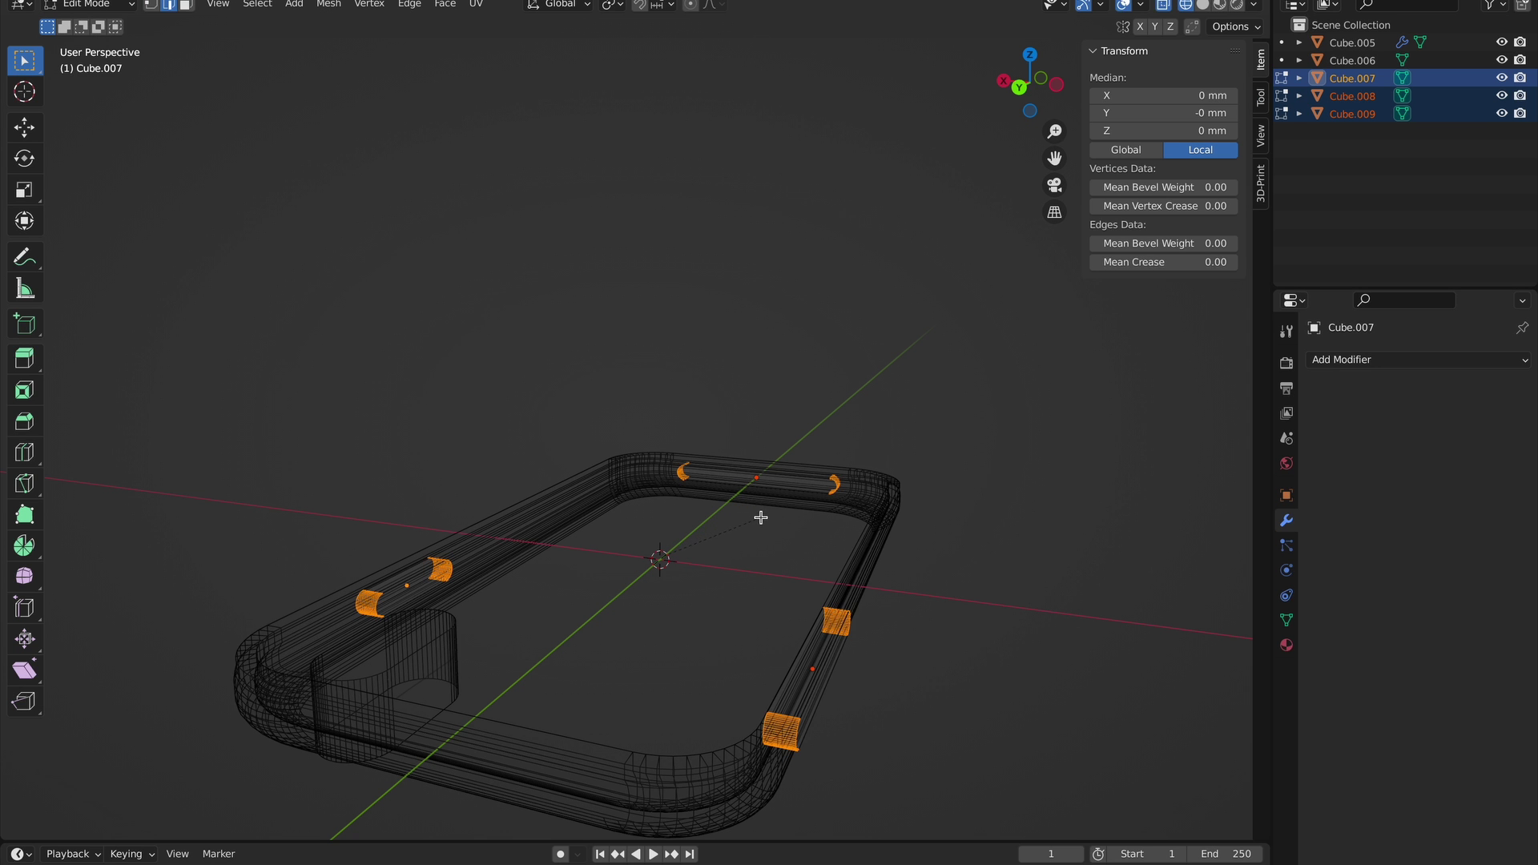
Bevel the end edges of the two side blocks and the charger block to round their ends, and return to solid shading.
key("ctrl+b")
left_click(762, 517)
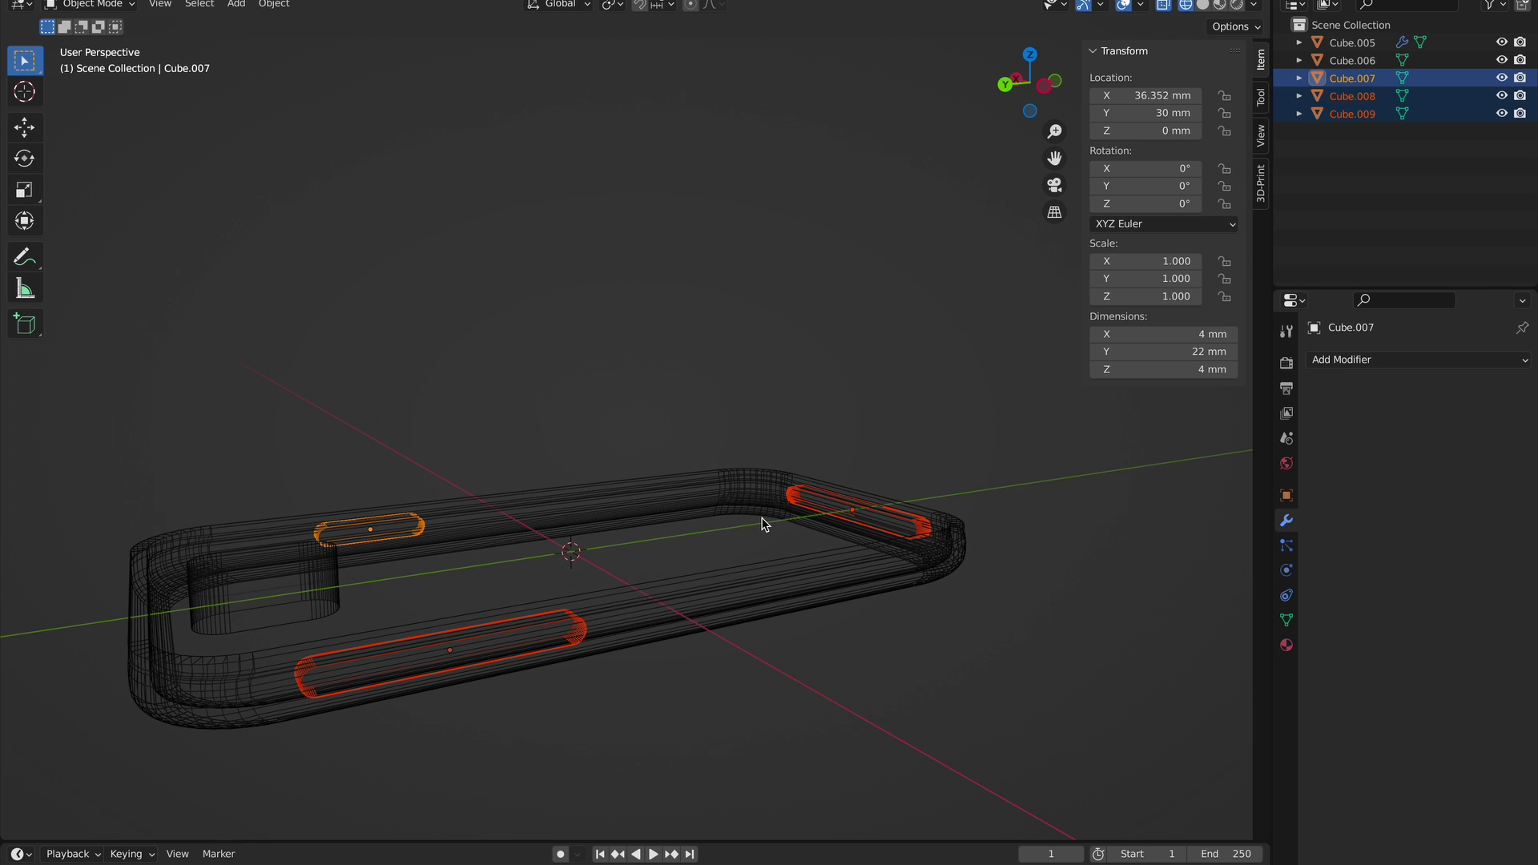
key("shift+z")
middle_click_drag(761, 517, 713, 525)
Select the charger block at the case's end and scale it by 1.491 along global Y.
left_click(510, 517)
middle_click_drag(509, 517, 511, 521)
key("KP_3")
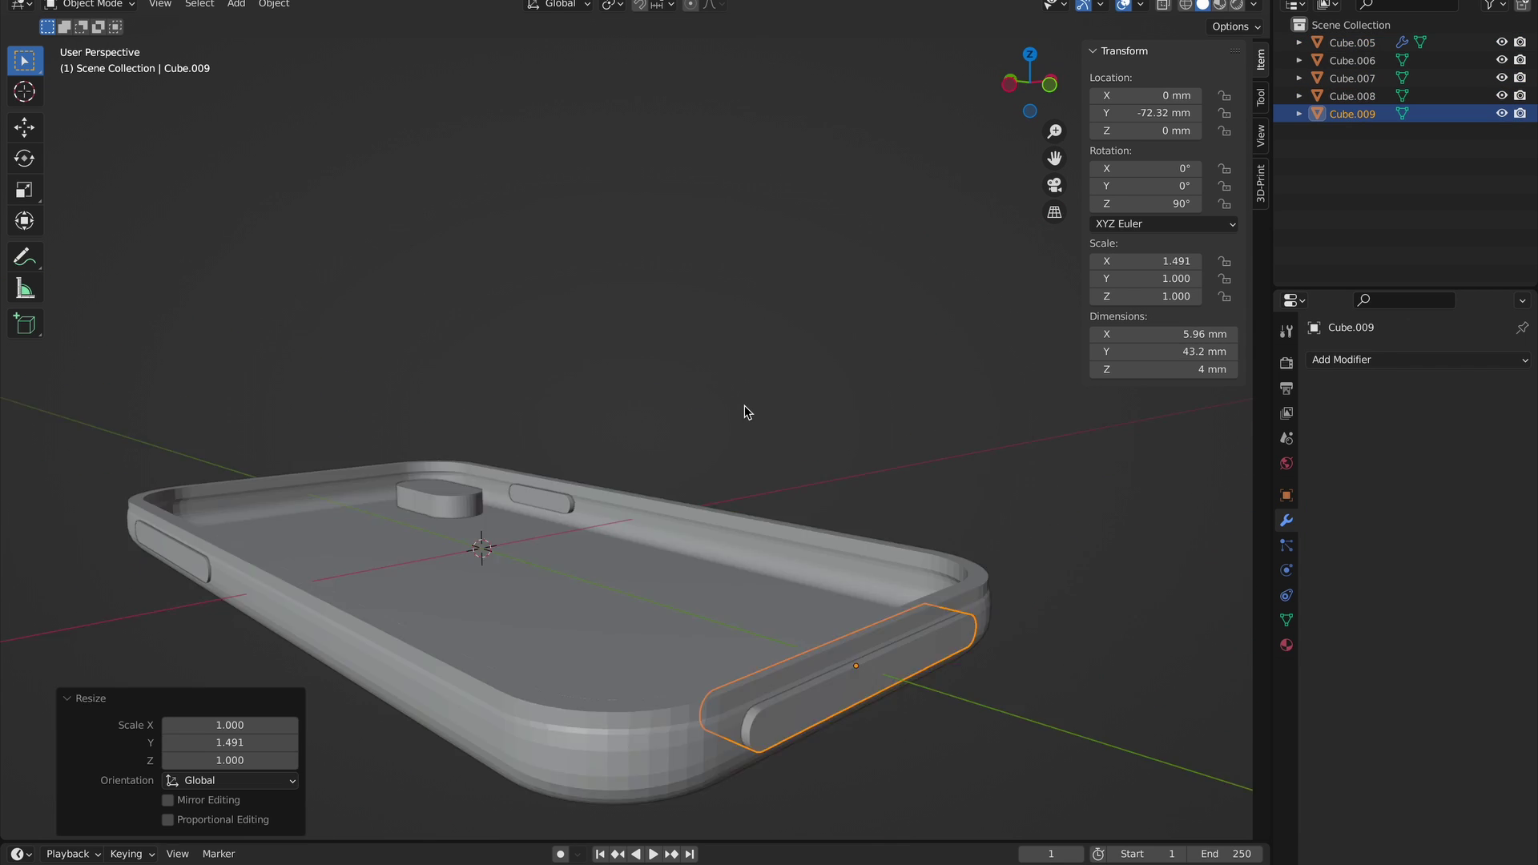
Select the camera block, both side blocks and the charger block, and move them into a new collection named Holes.
middle_click_drag(744, 406, 747, 407)
left_click(535, 686, "shift")
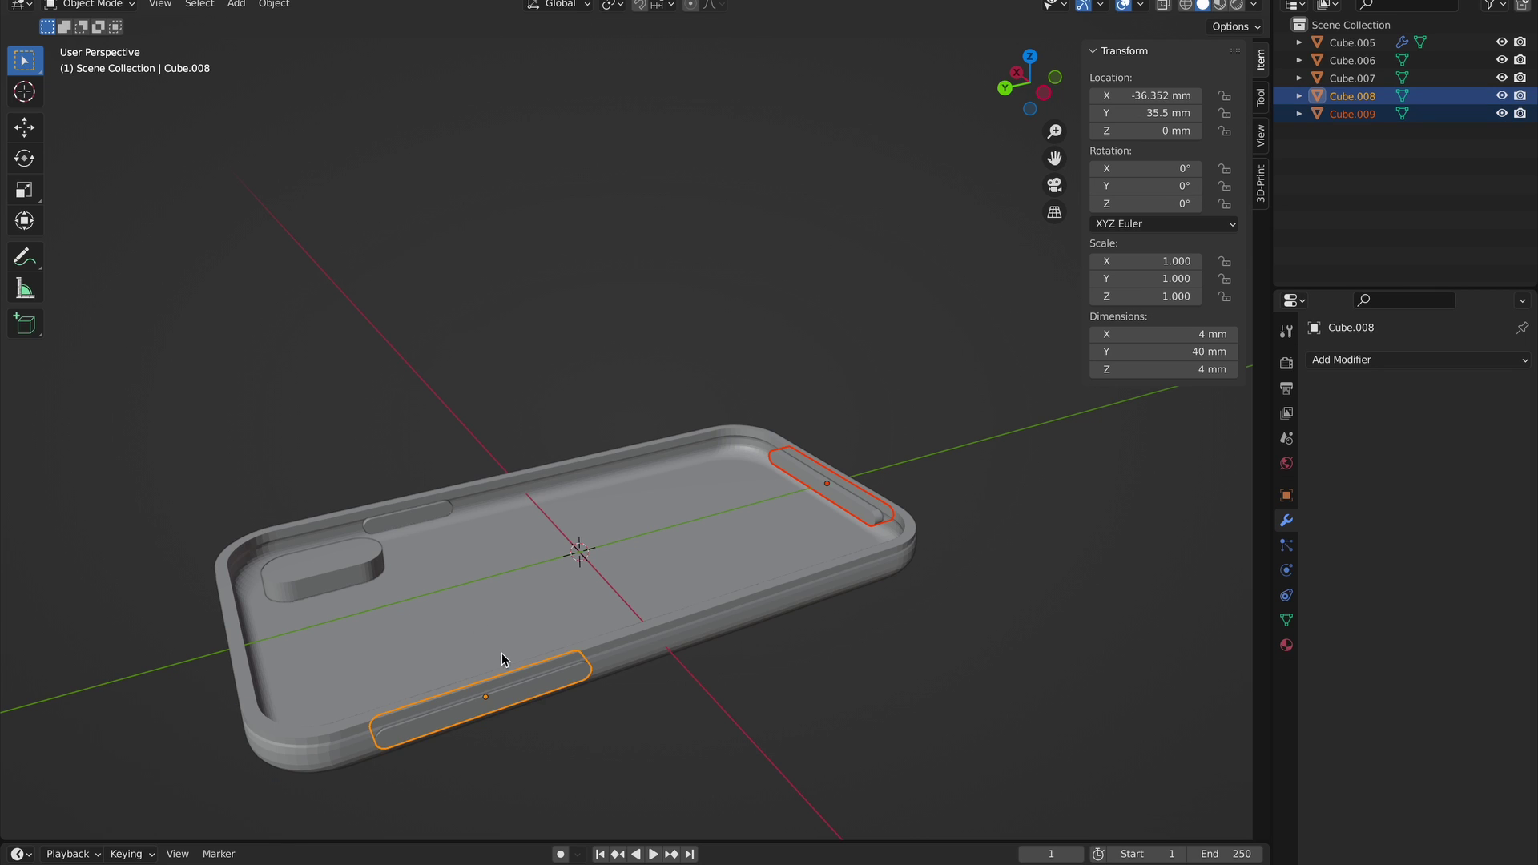
left_click(415, 510, "shift")
key("m")
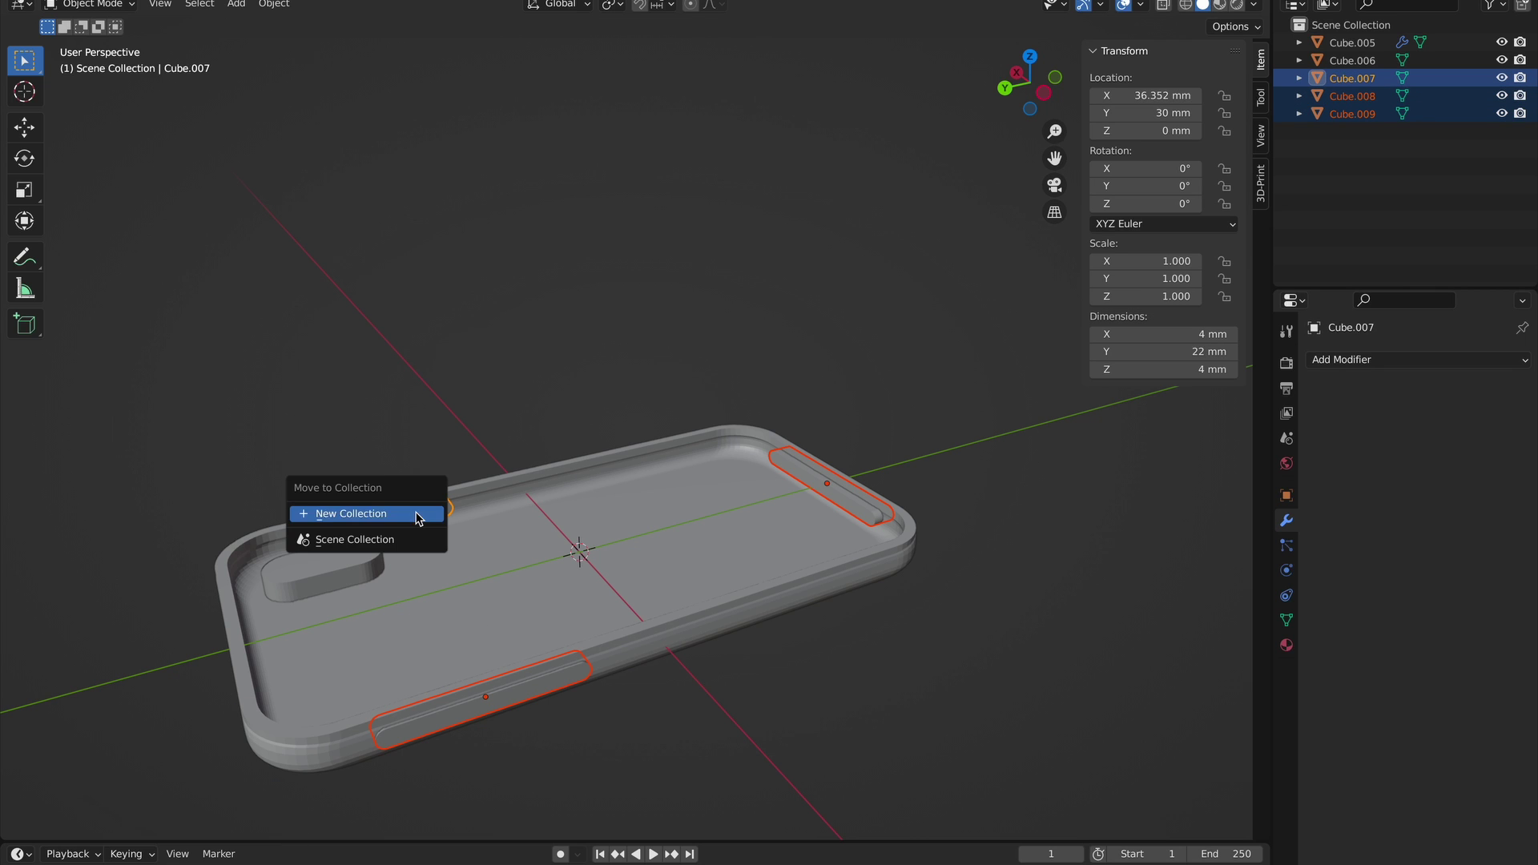
left_click(329, 571, "shift")
key("m")
left_click(329, 570)
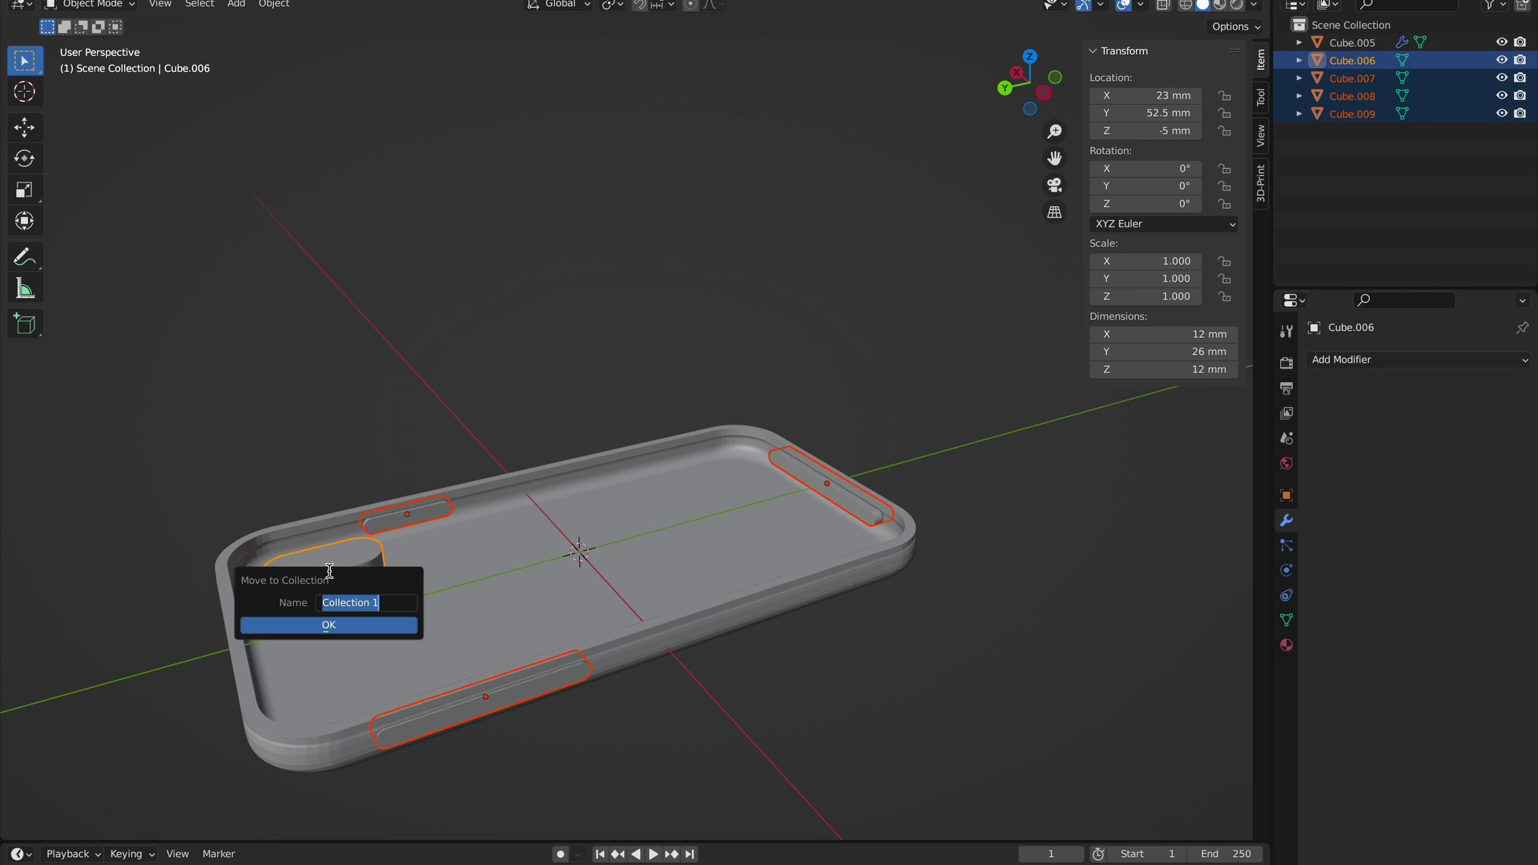
type("Holes")
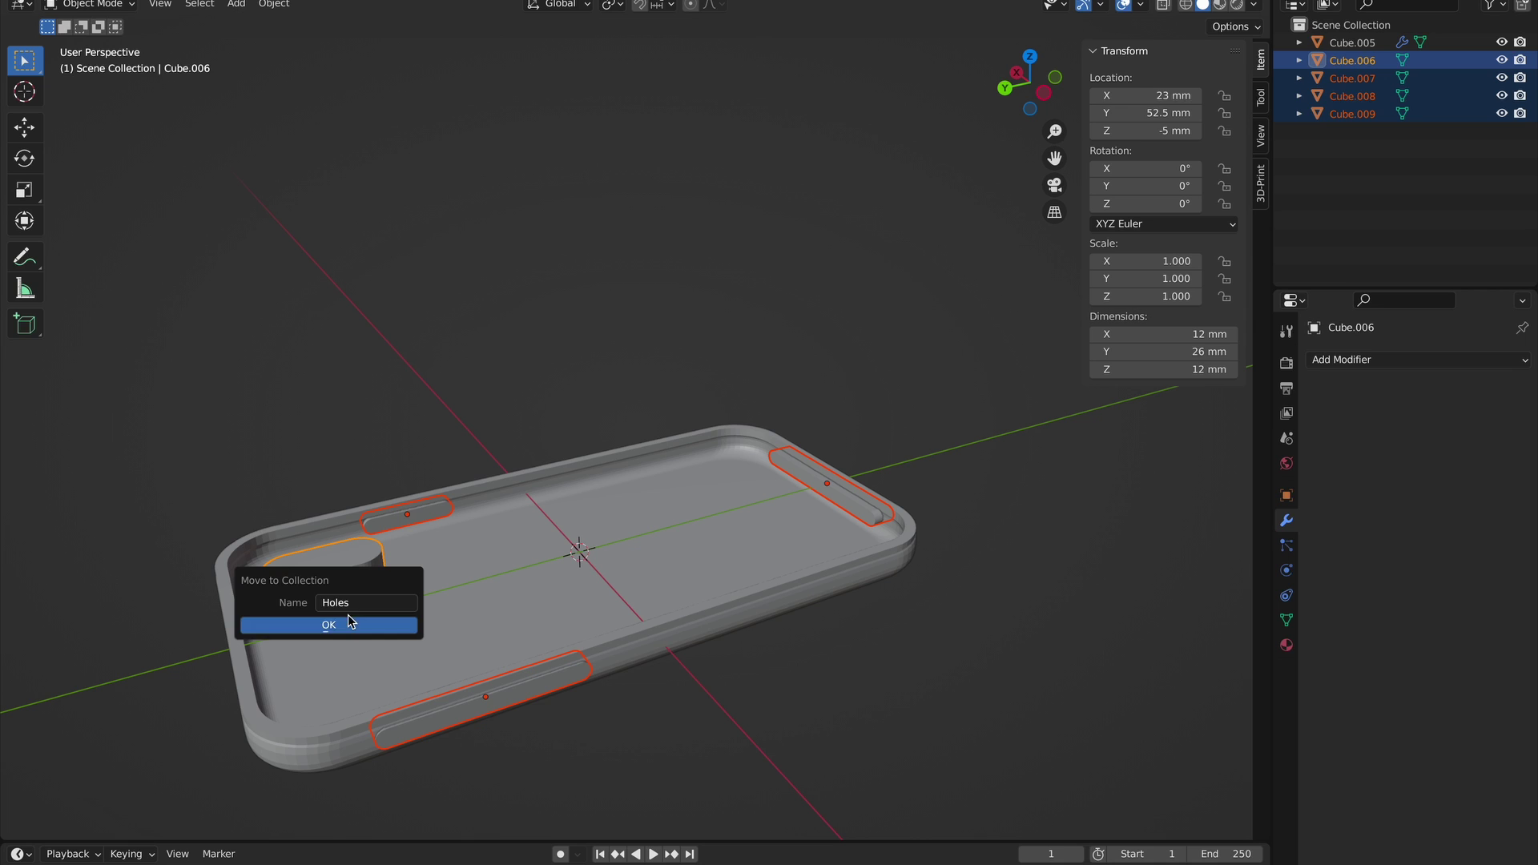
left_click(347, 623)
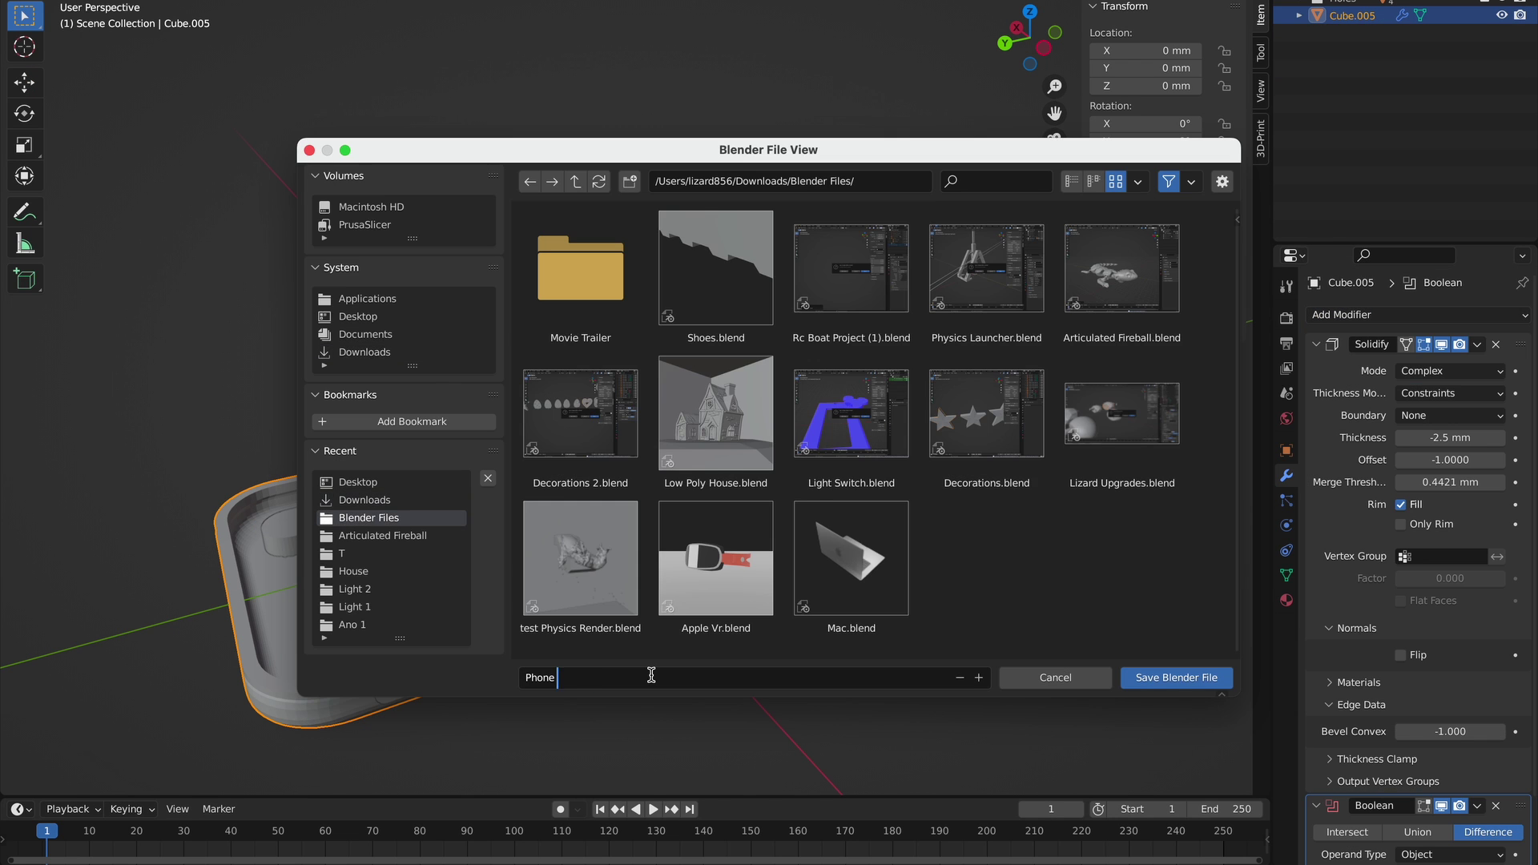
Save the file as Phone, and set the case's Boolean difference to use the Holes collection as its operand.
key("Return")
scroll(1420, 613, "down", 2)
left_click(1434, 783)
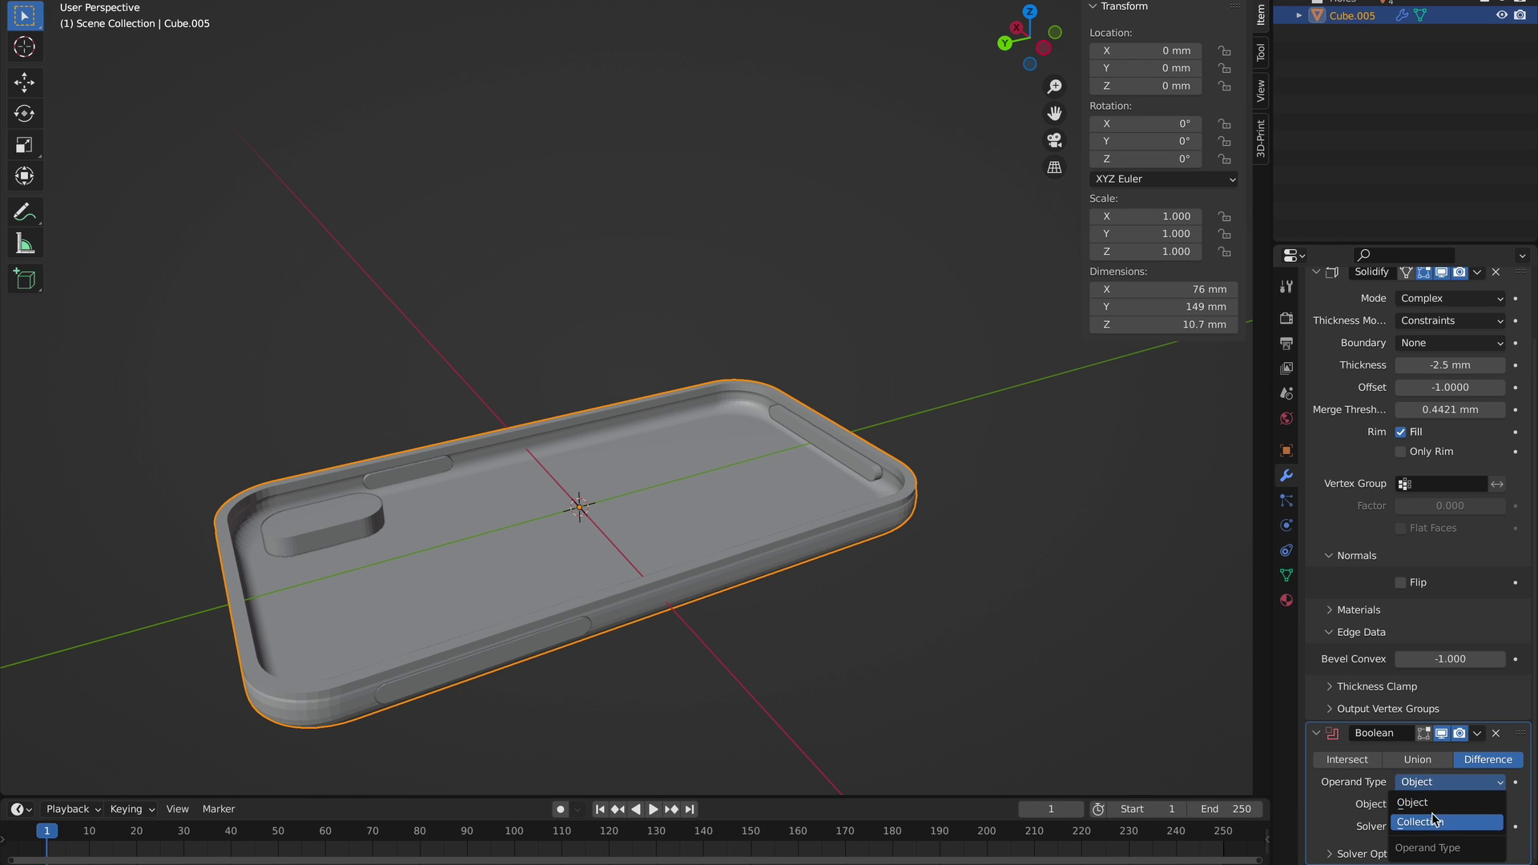
left_click(1430, 814)
left_click(1452, 804)
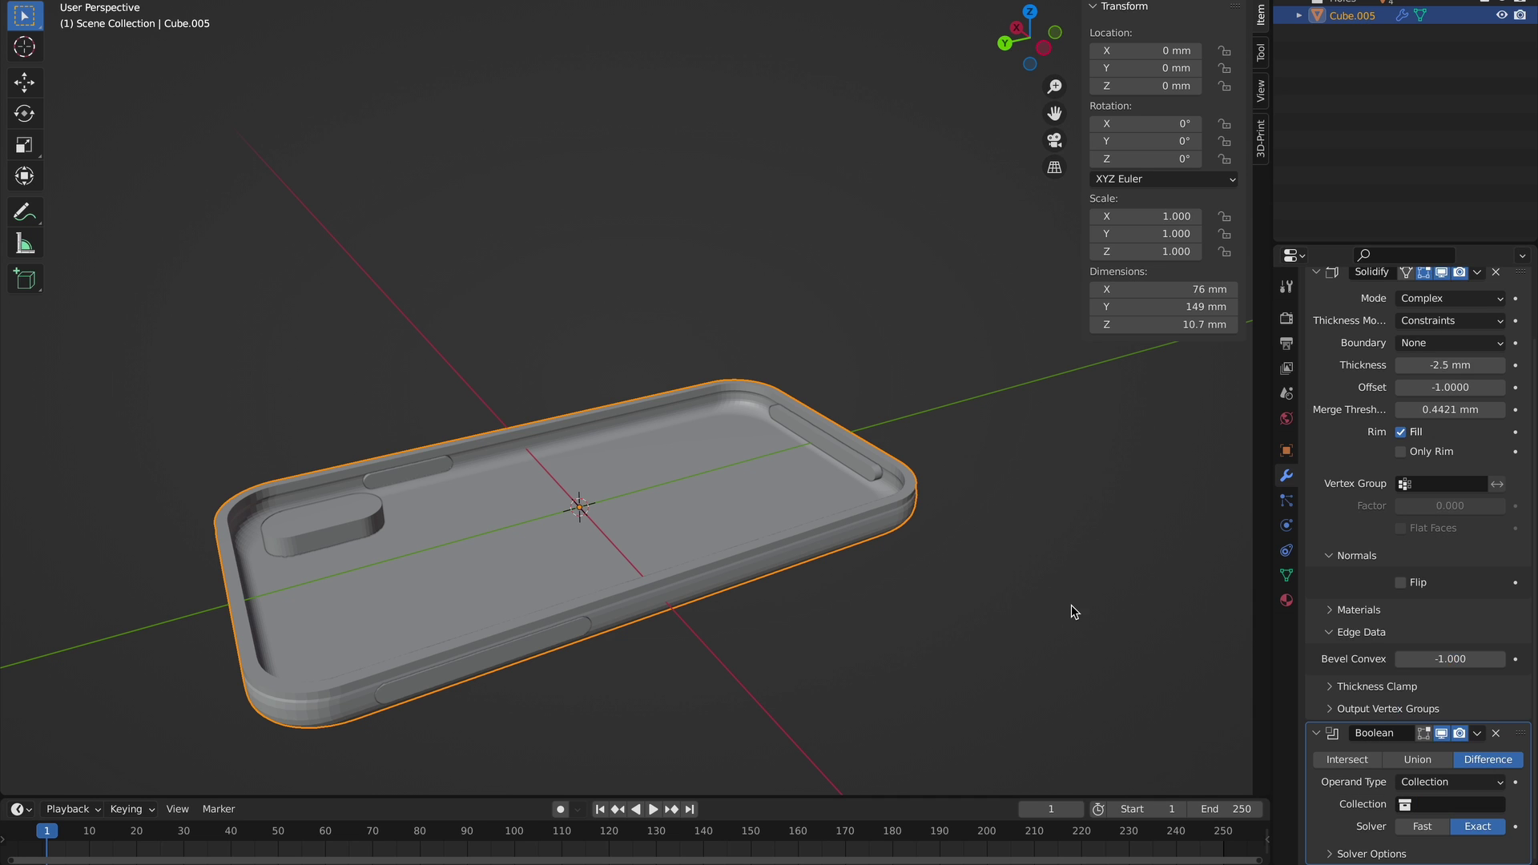
left_click(1419, 805)
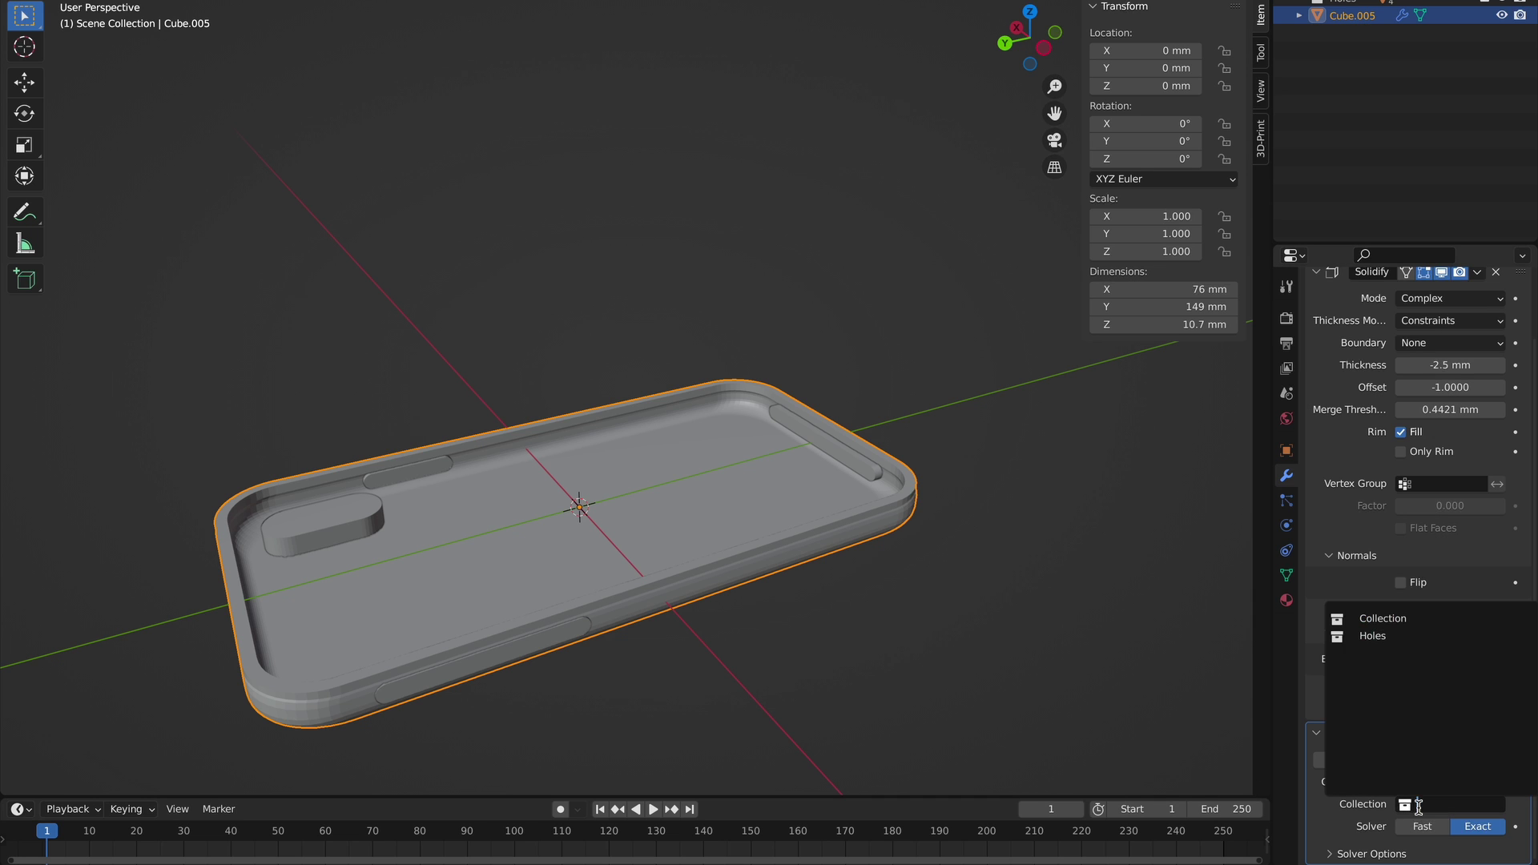
left_click(1404, 637)
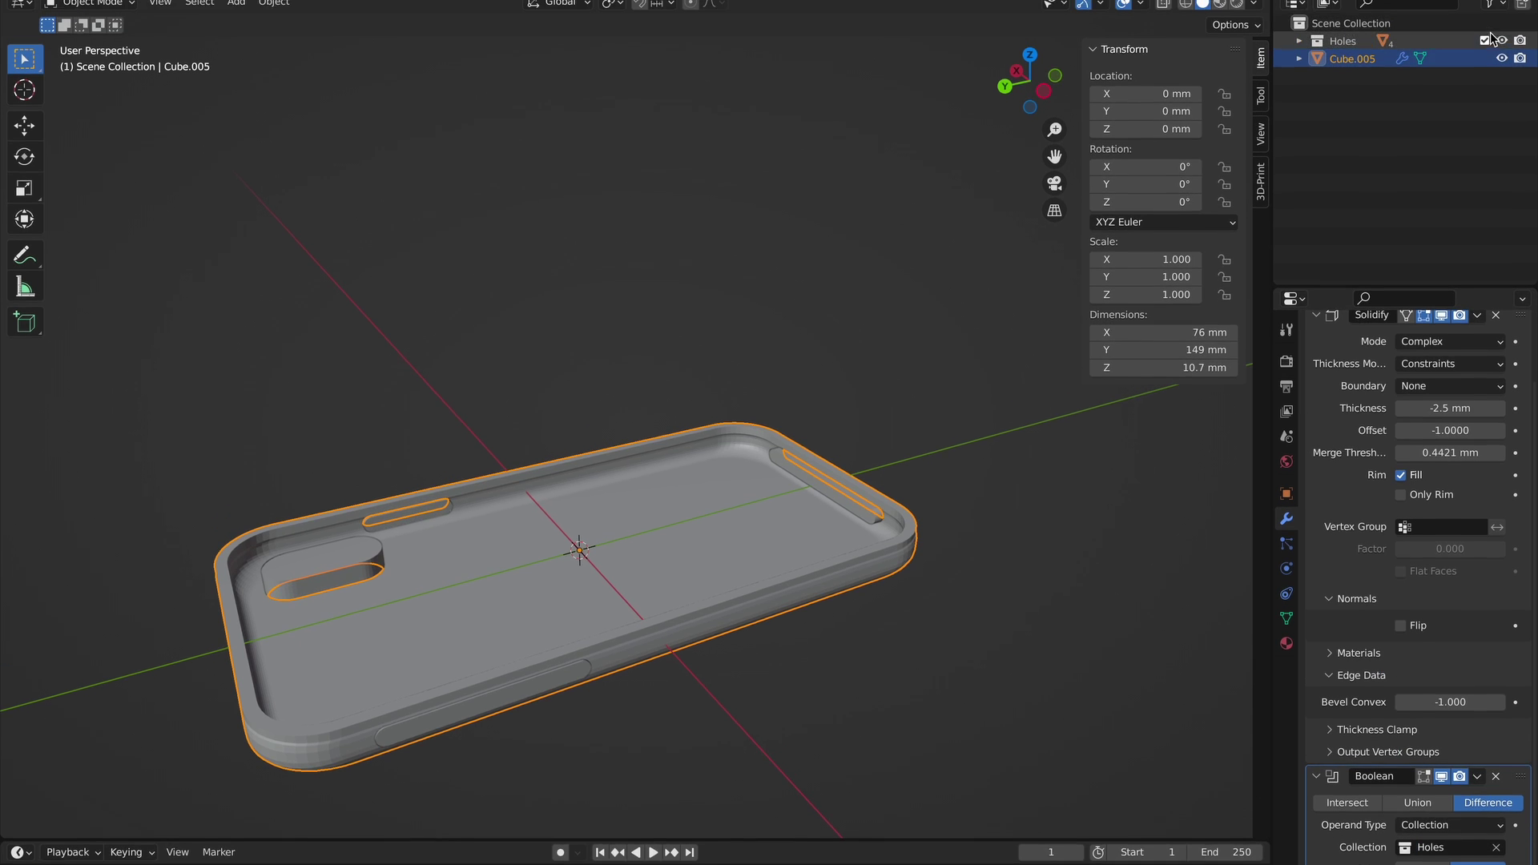
left_click(841, 756)
scroll(844, 772, "left", 10)
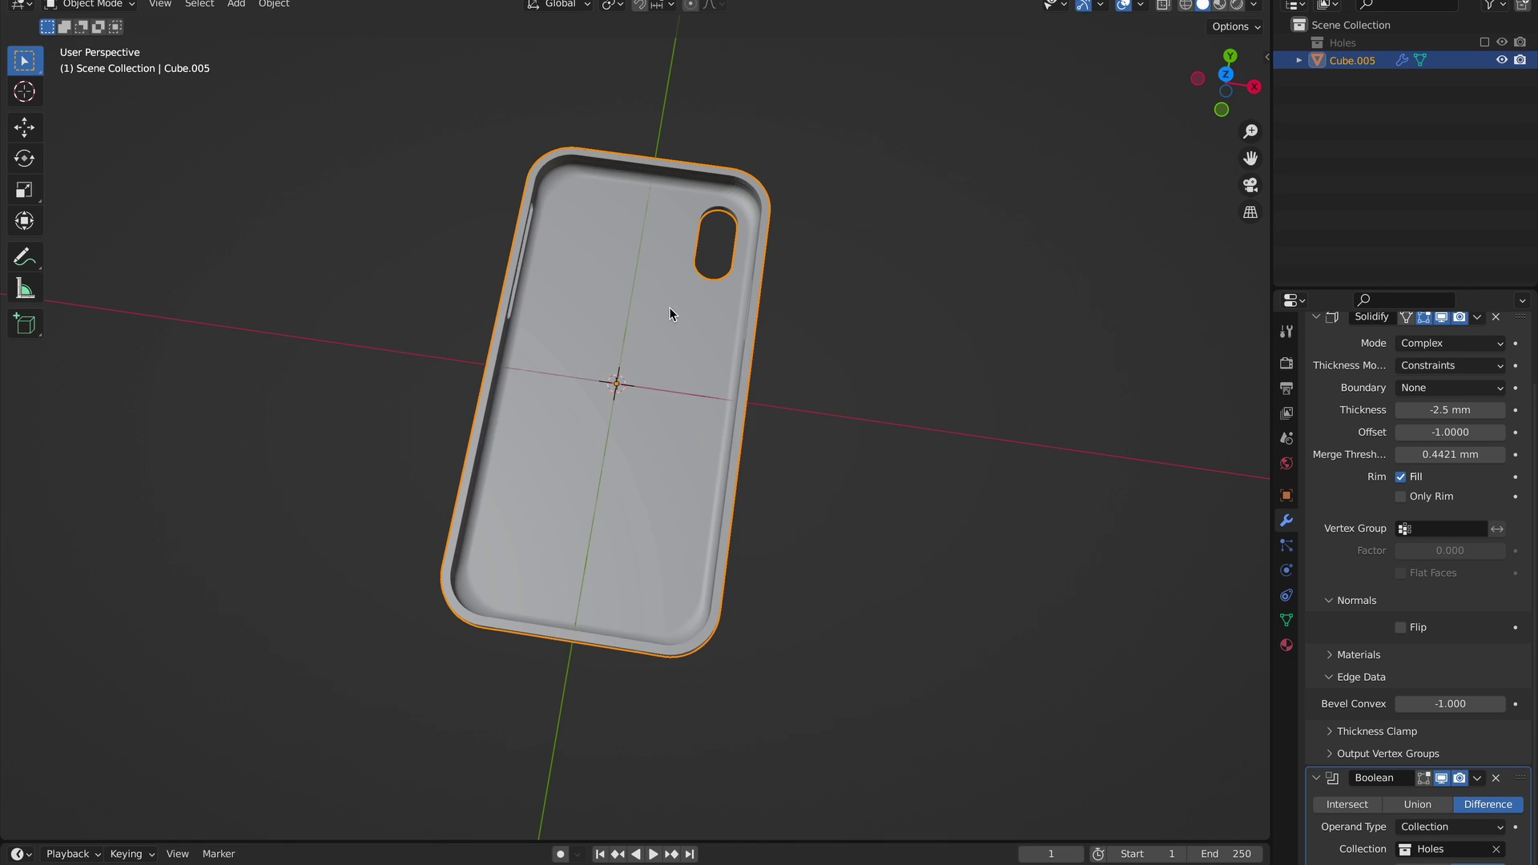
Add a cube at the case's centre and delete all but its upper-right vertices in the top wireframe view.
key("shift+a")
mouse_move(671, 310)
left_click(734, 322)
key("Tab")
scroll(734, 320, "left", 10)
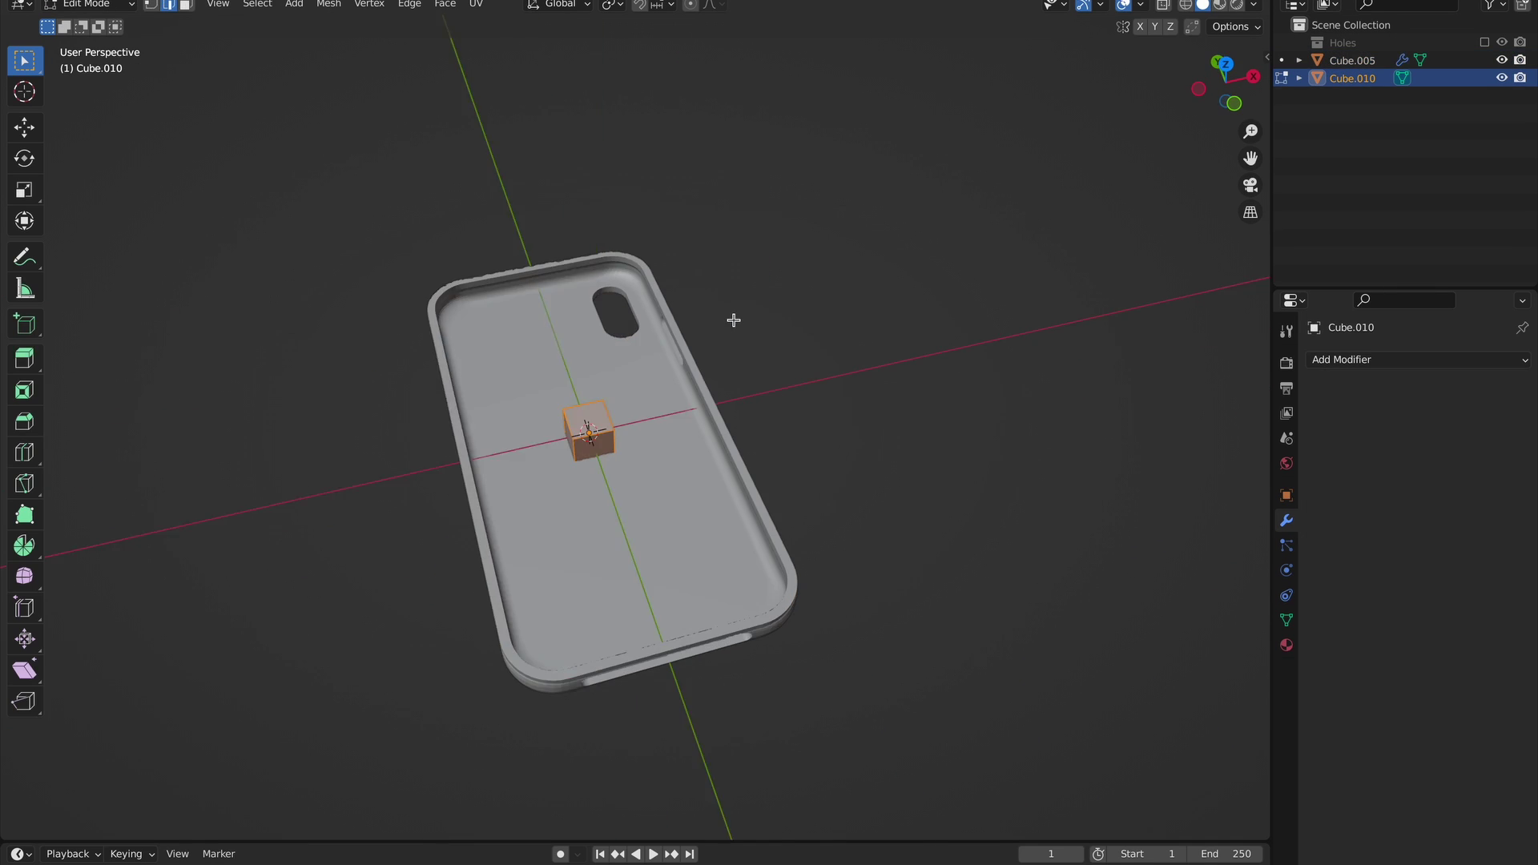
middle_click_drag(557, 445, 550, 440)
key("a")
key("KP_7")
key("alt+z")
key("1")
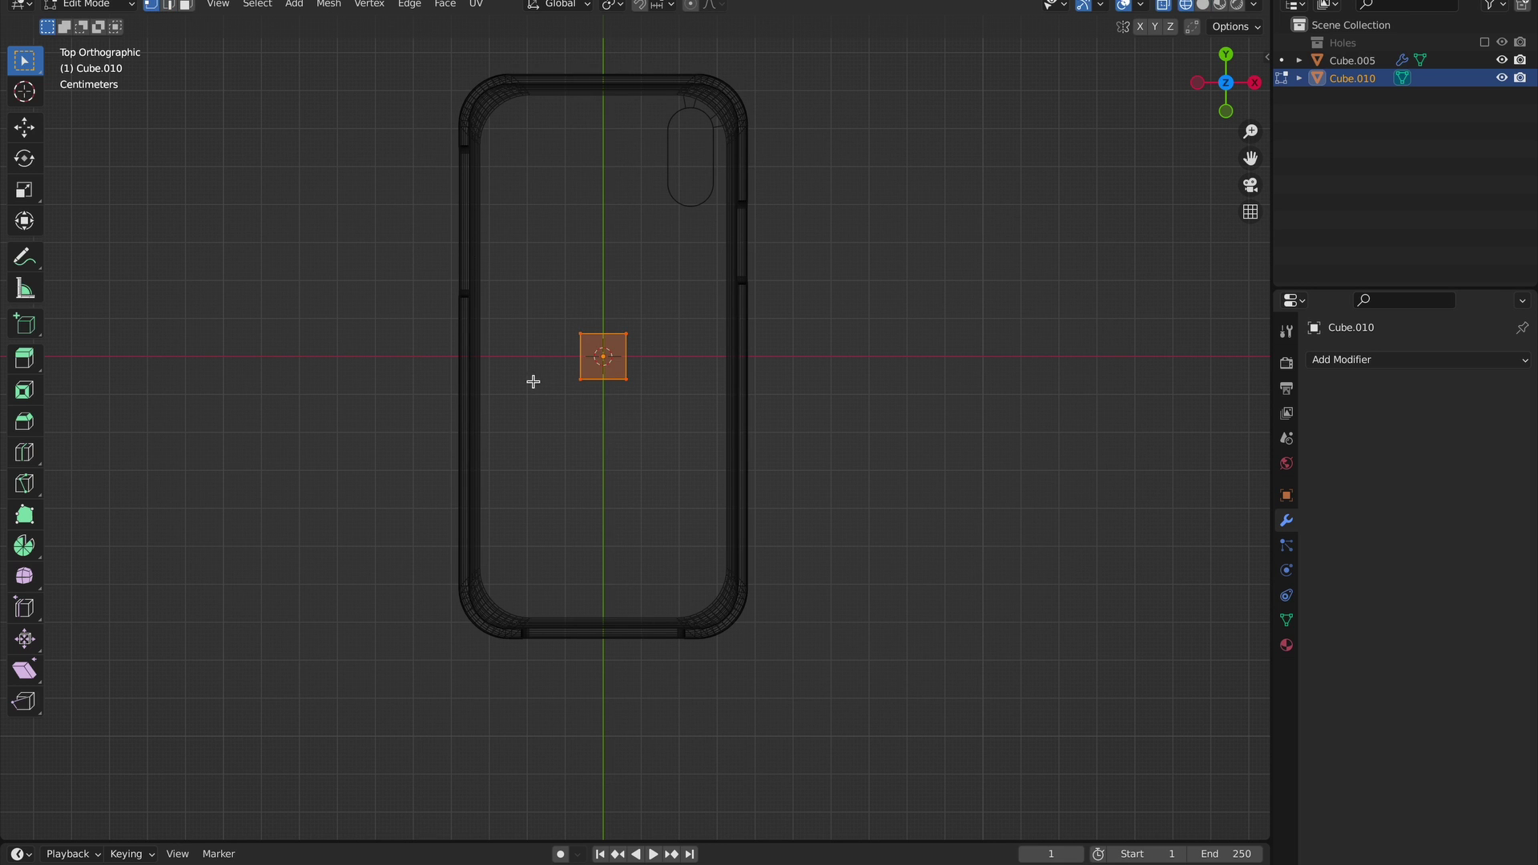
left_click_drag(536, 315, 613, 418)
key("x")
left_click(662, 400)
key("a")
Move the remaining vertices near the case's upper end and extrude them into an outline down the left side of the back.
key("g")
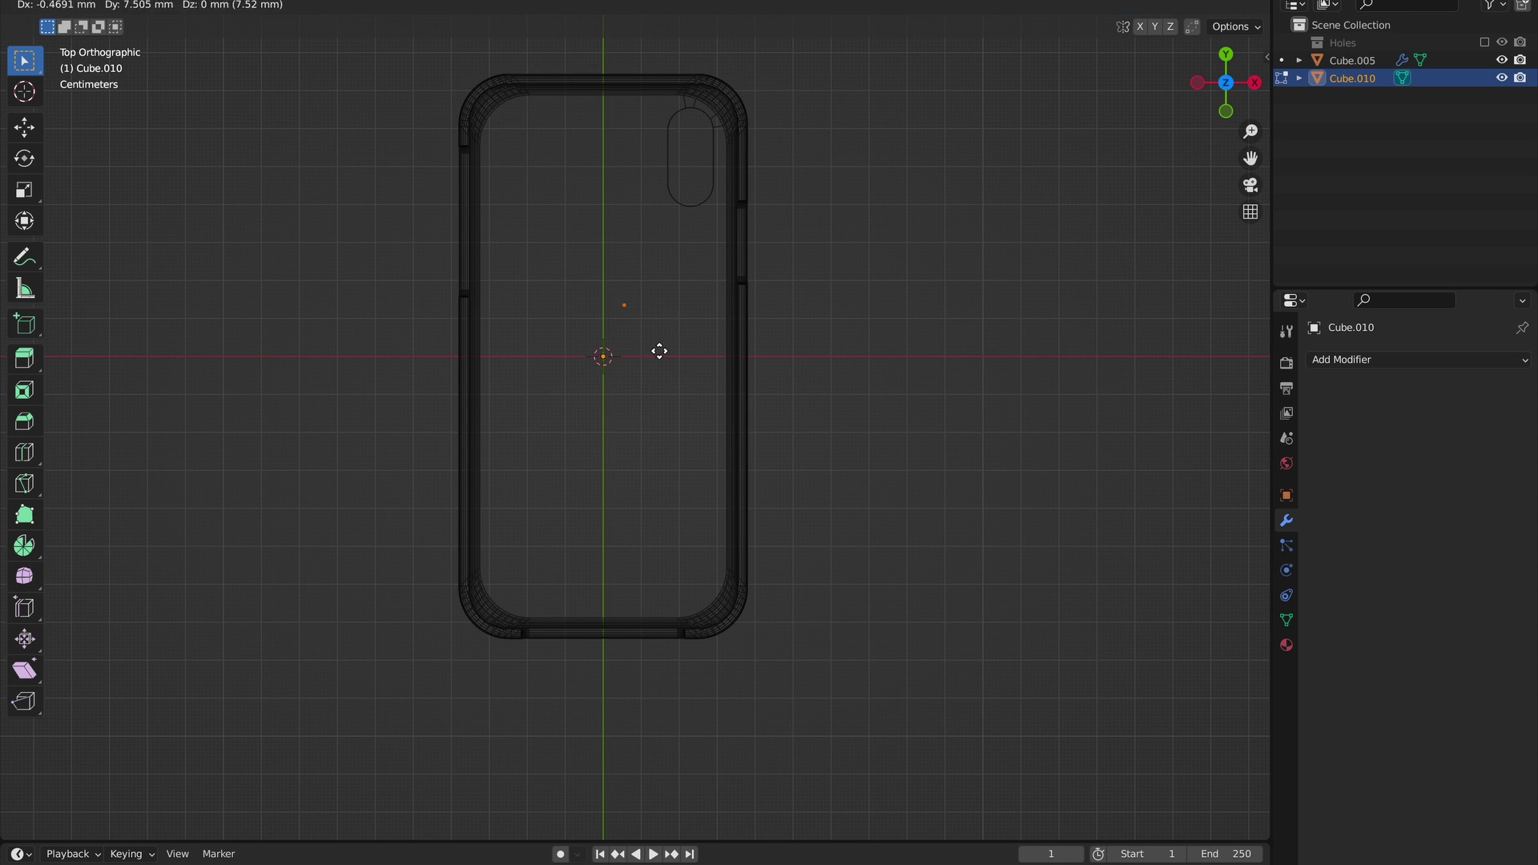
left_click(646, 185)
key("e")
left_click(584, 193)
key("e")
left_click(555, 209)
key("e")
left_click(555, 326)
key("e")
left_click(557, 446)
key("e")
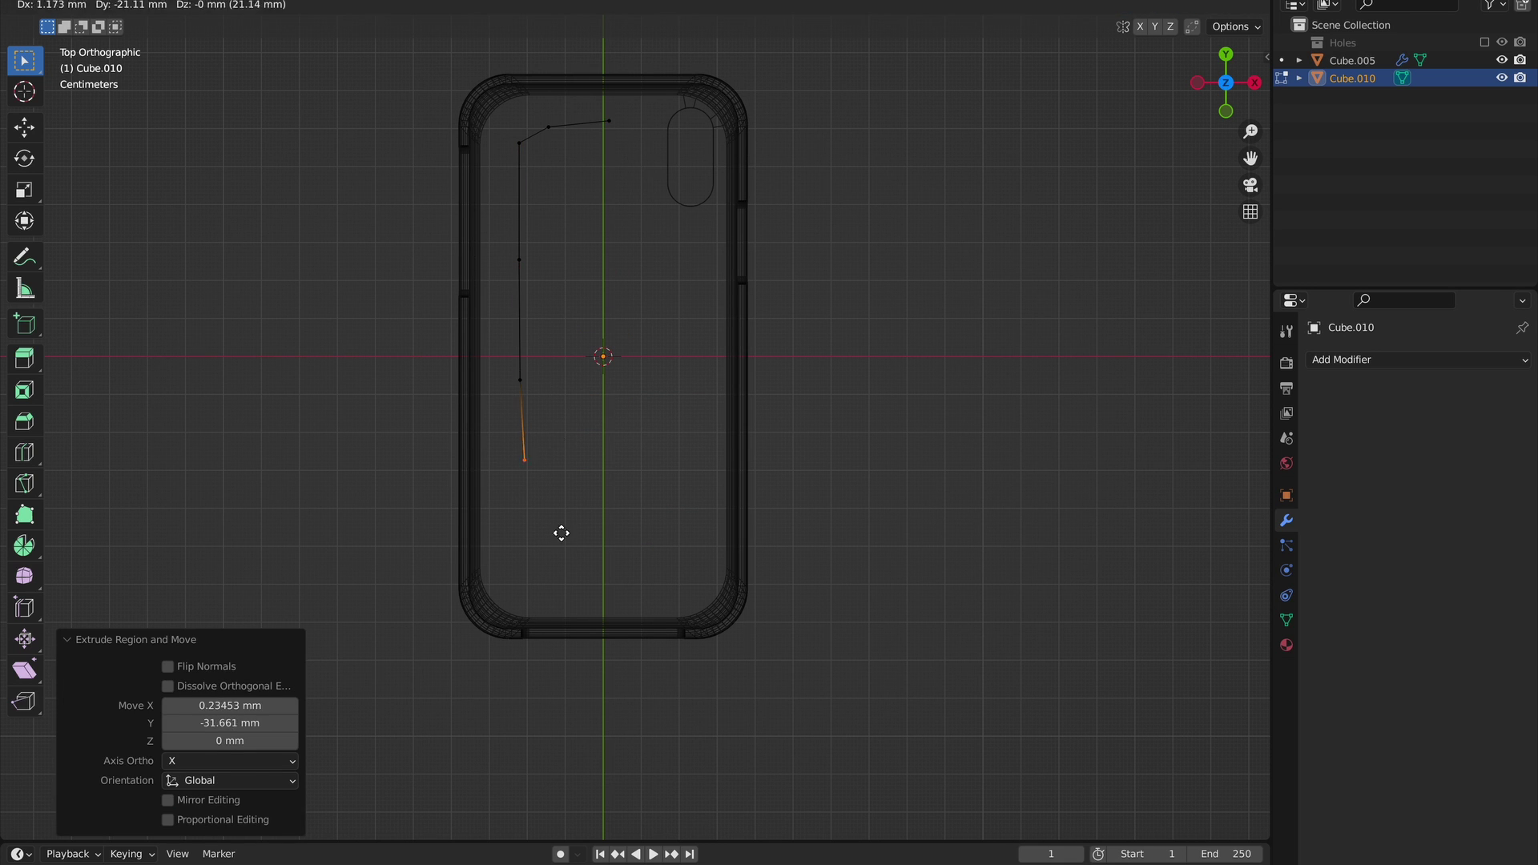
left_click(564, 542)
Continue extruding the cutout outline across the lower end of the case back and up its right side.
key("e")
left_click(636, 657)
key("e")
left_click(709, 654)
key("e")
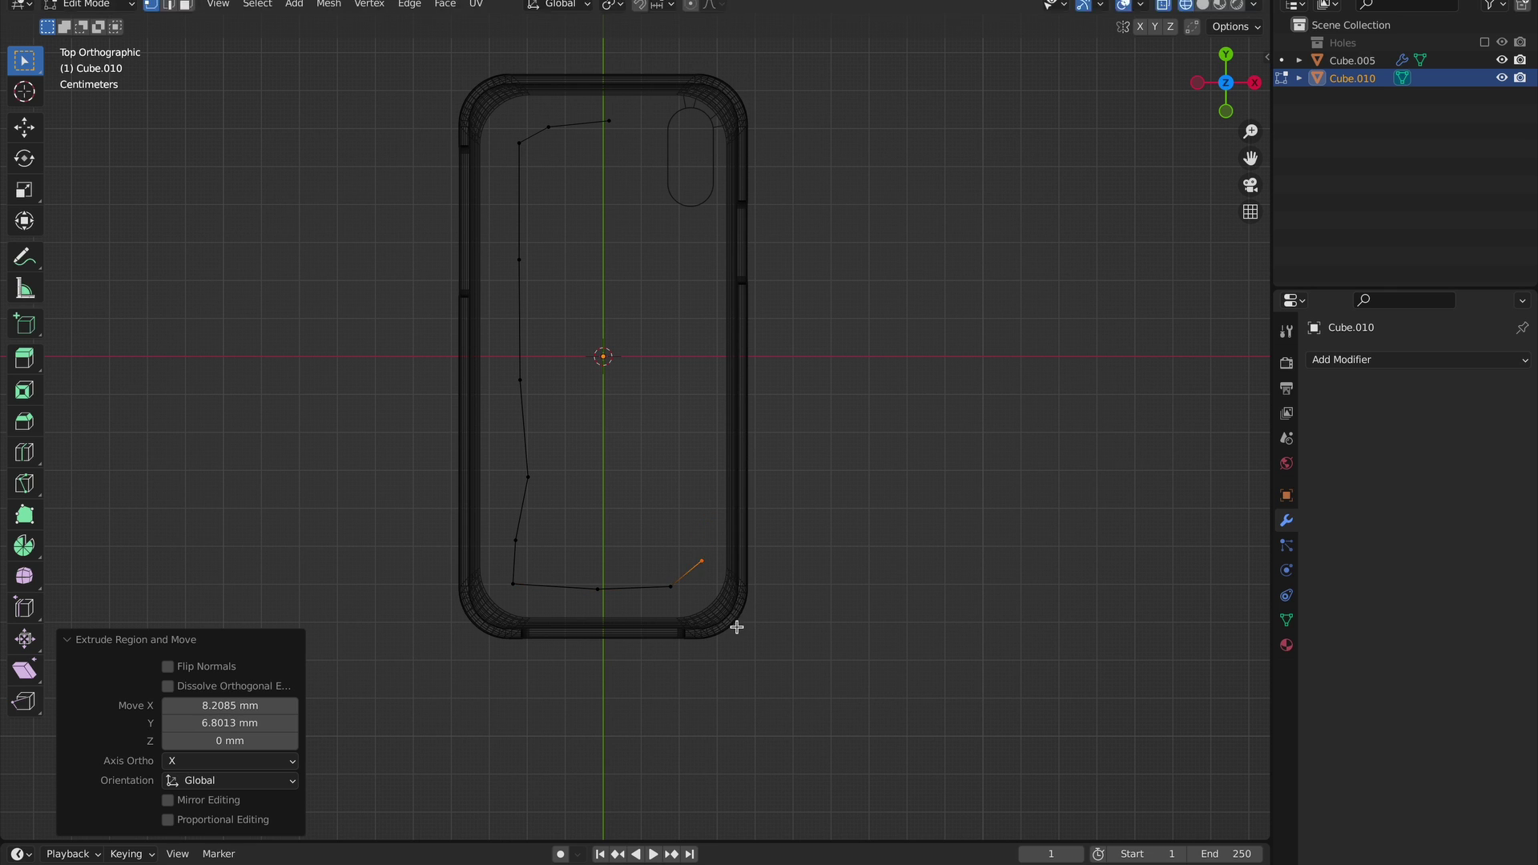
left_click(741, 628)
left_click(757, 507)
left_click(745, 392)
Extrude the cutout outline around the camera hole and back towards its starting point.
key("e")
left_click(720, 309)
key("e")
left_click(741, 291)
key("e")
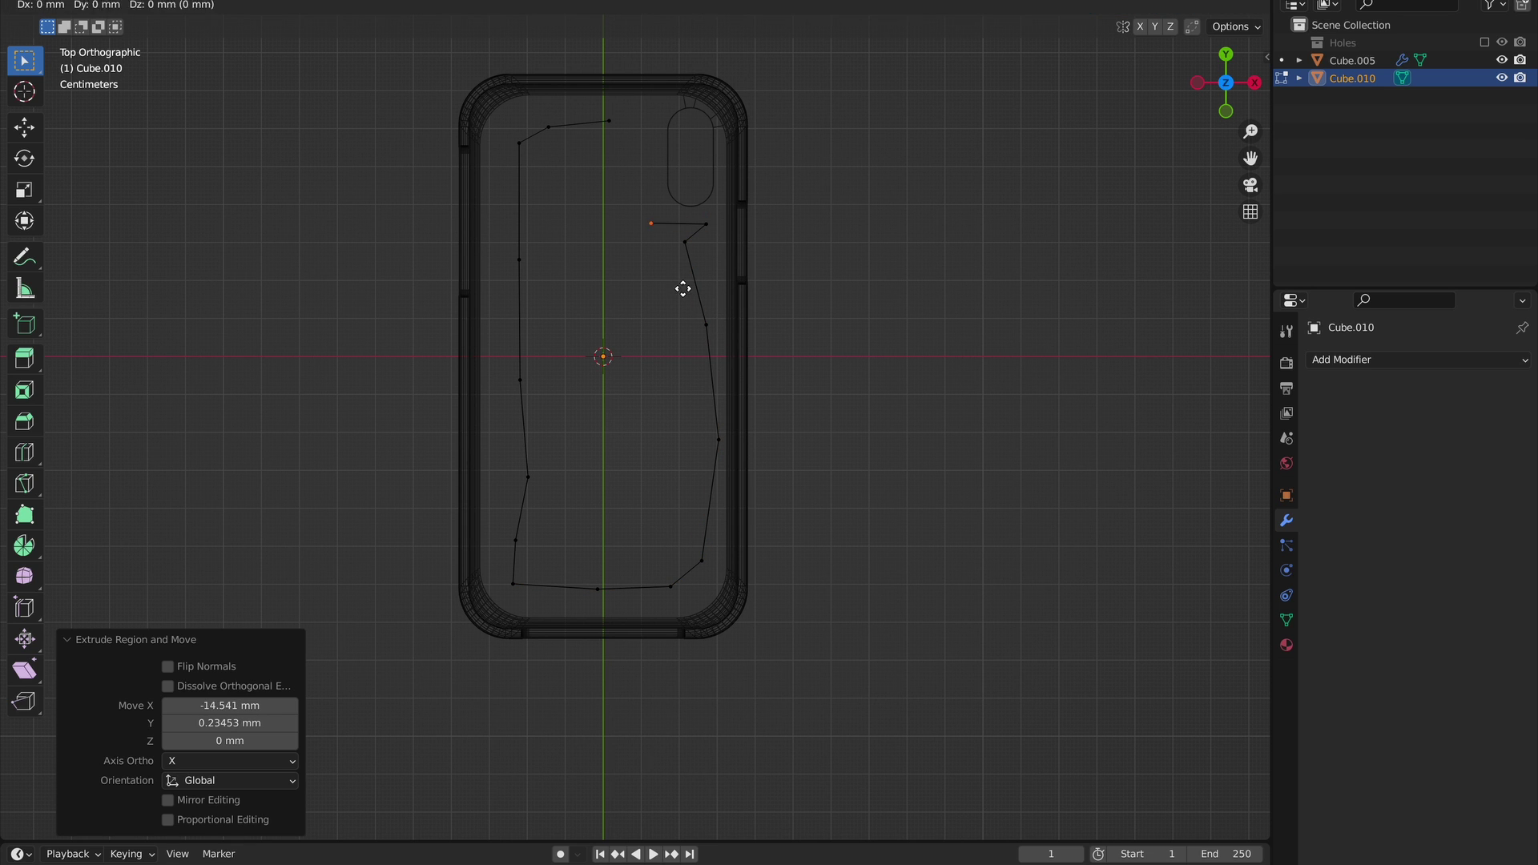
left_click(685, 290)
key("e")
left_click(681, 191)
key("e")
left_click(656, 177)
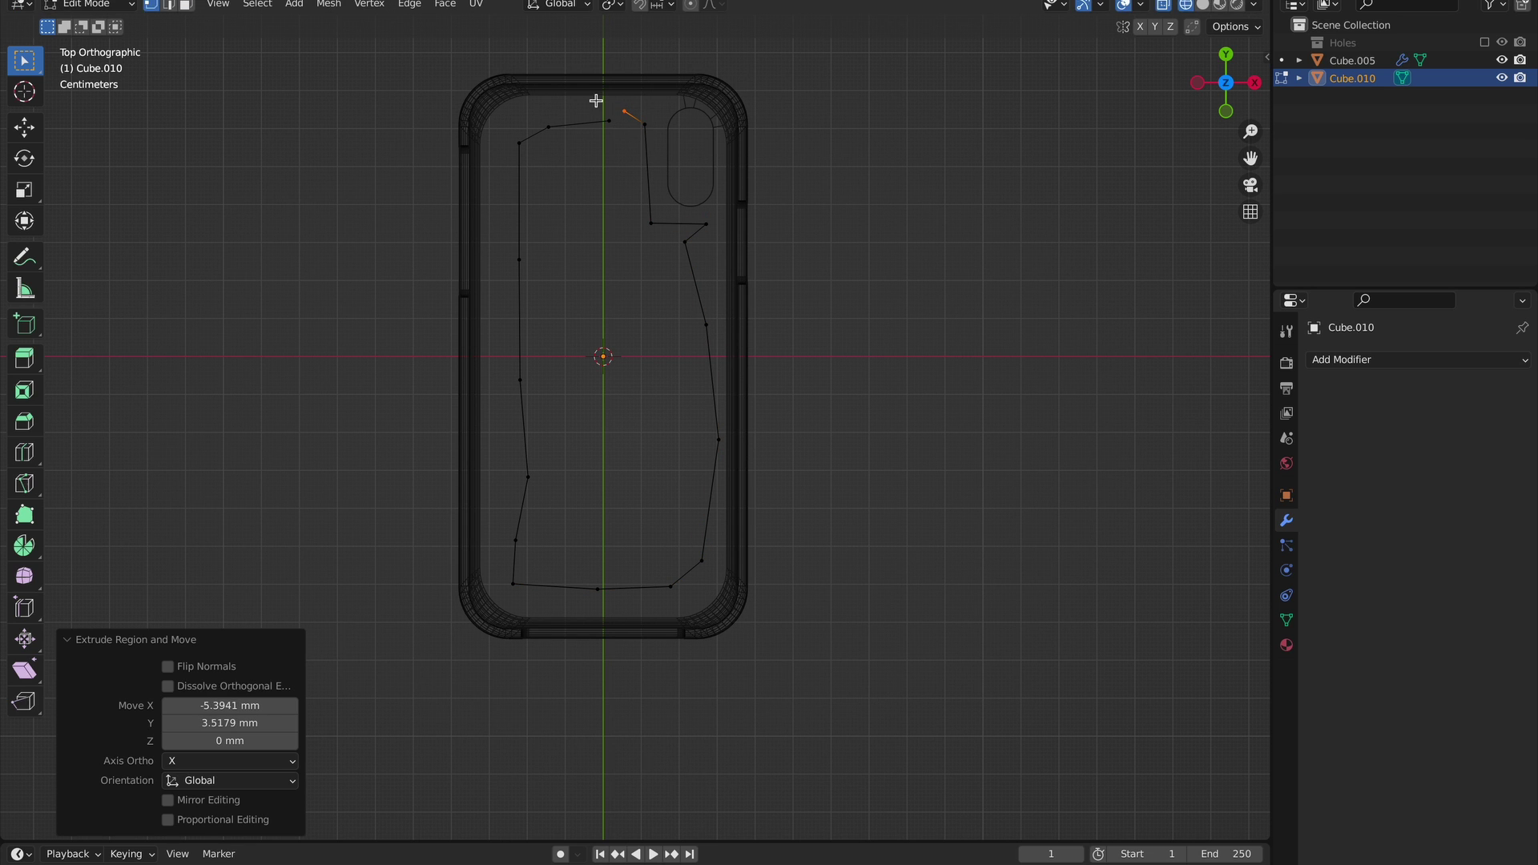
Close the cutout outline and add a Subdivision Surface modifier with a viewport level of 2.
left_click_drag(595, 101, 630, 137)
key("a")
key("Tab")
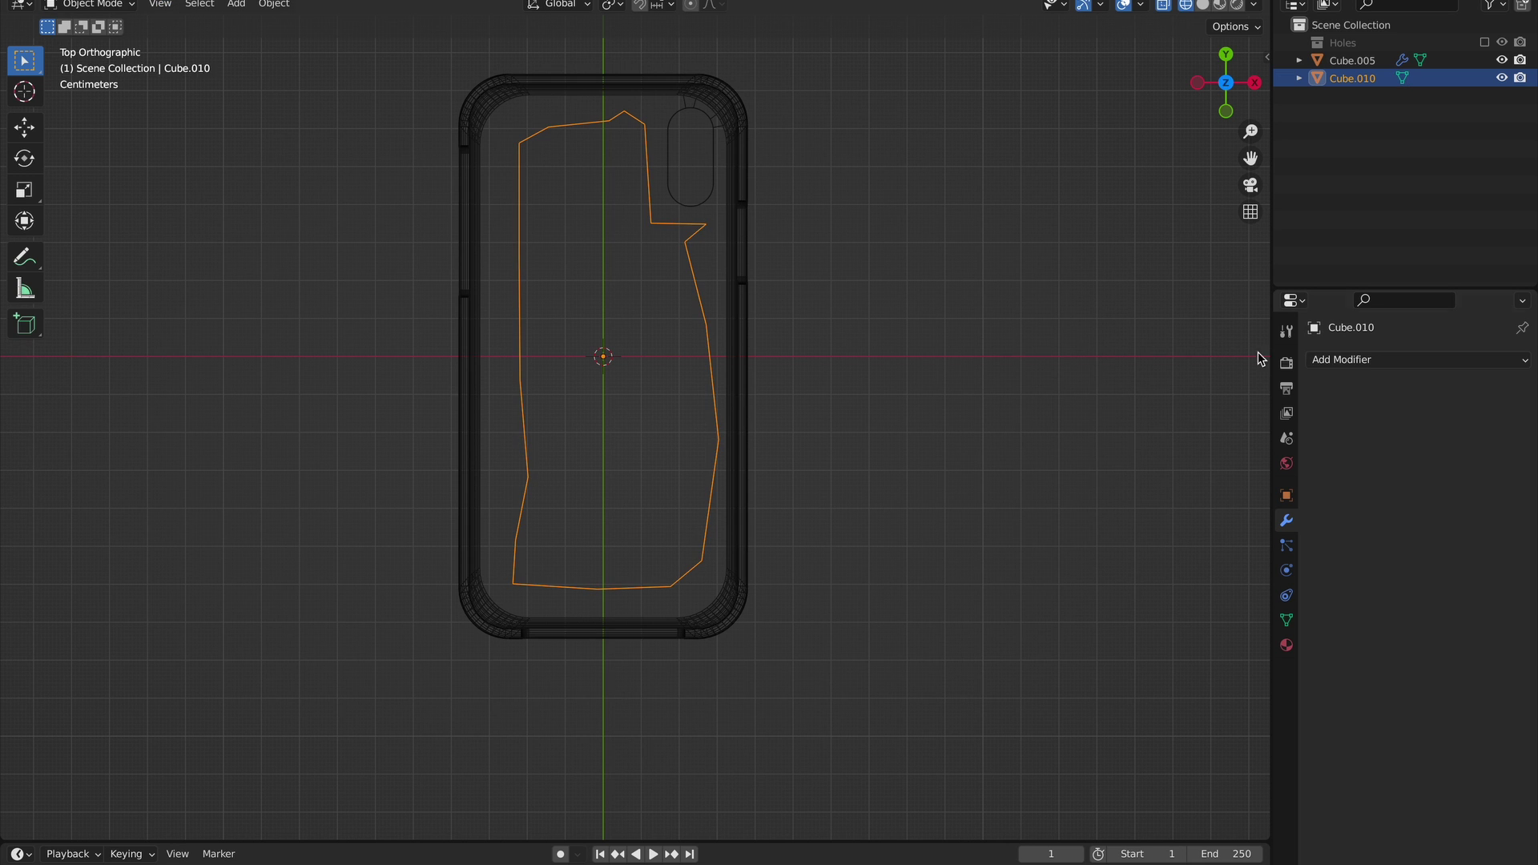
left_click(1346, 360)
left_click(1137, 684)
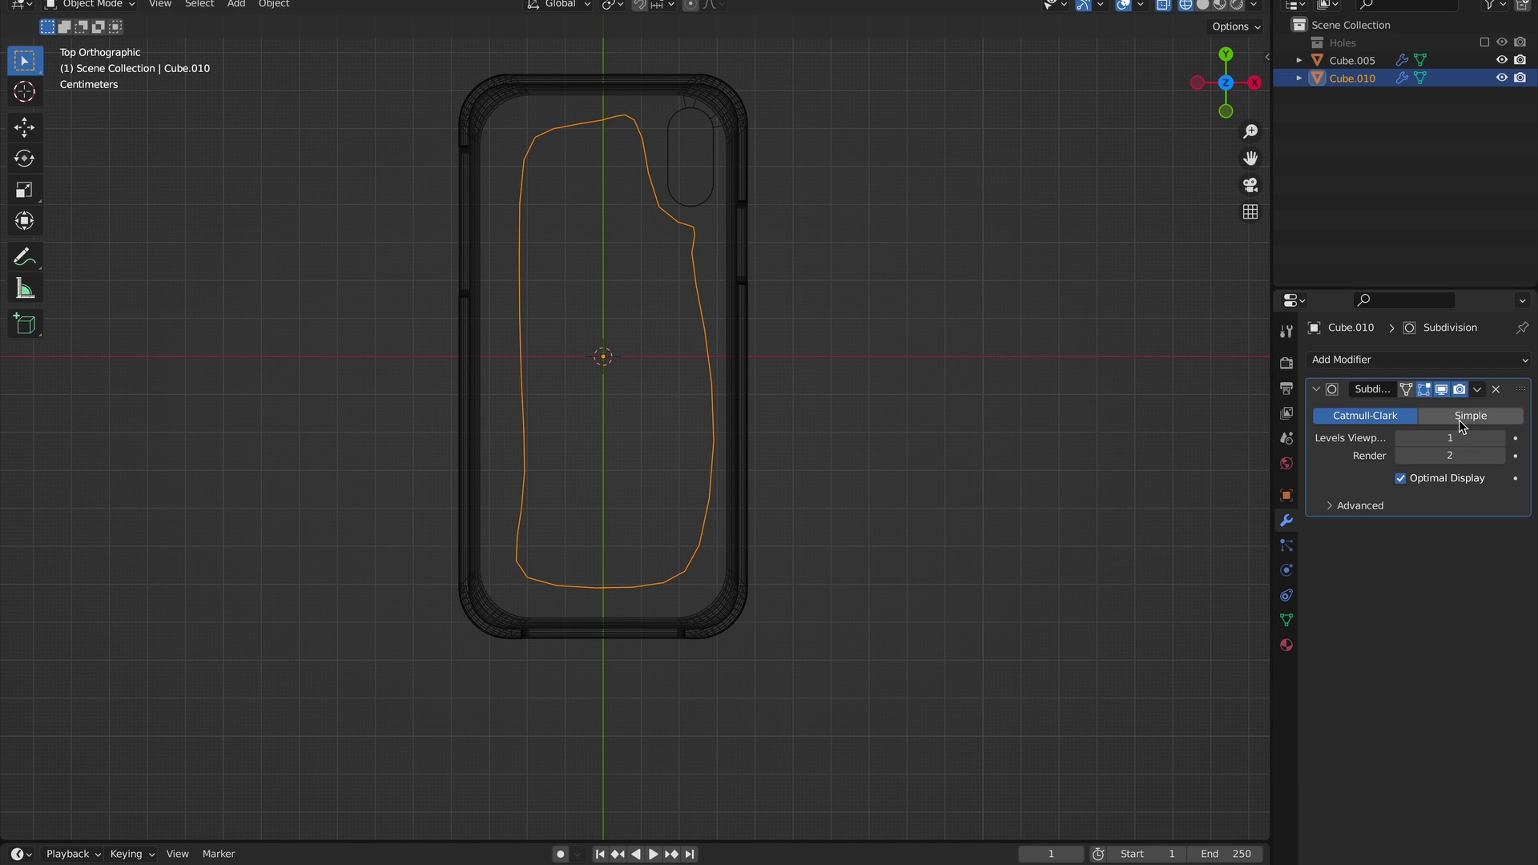
left_click(1502, 440)
Add a loop cut close to the outline's inner corner beside the camera hole to sharpen that corner.
key("Tab")
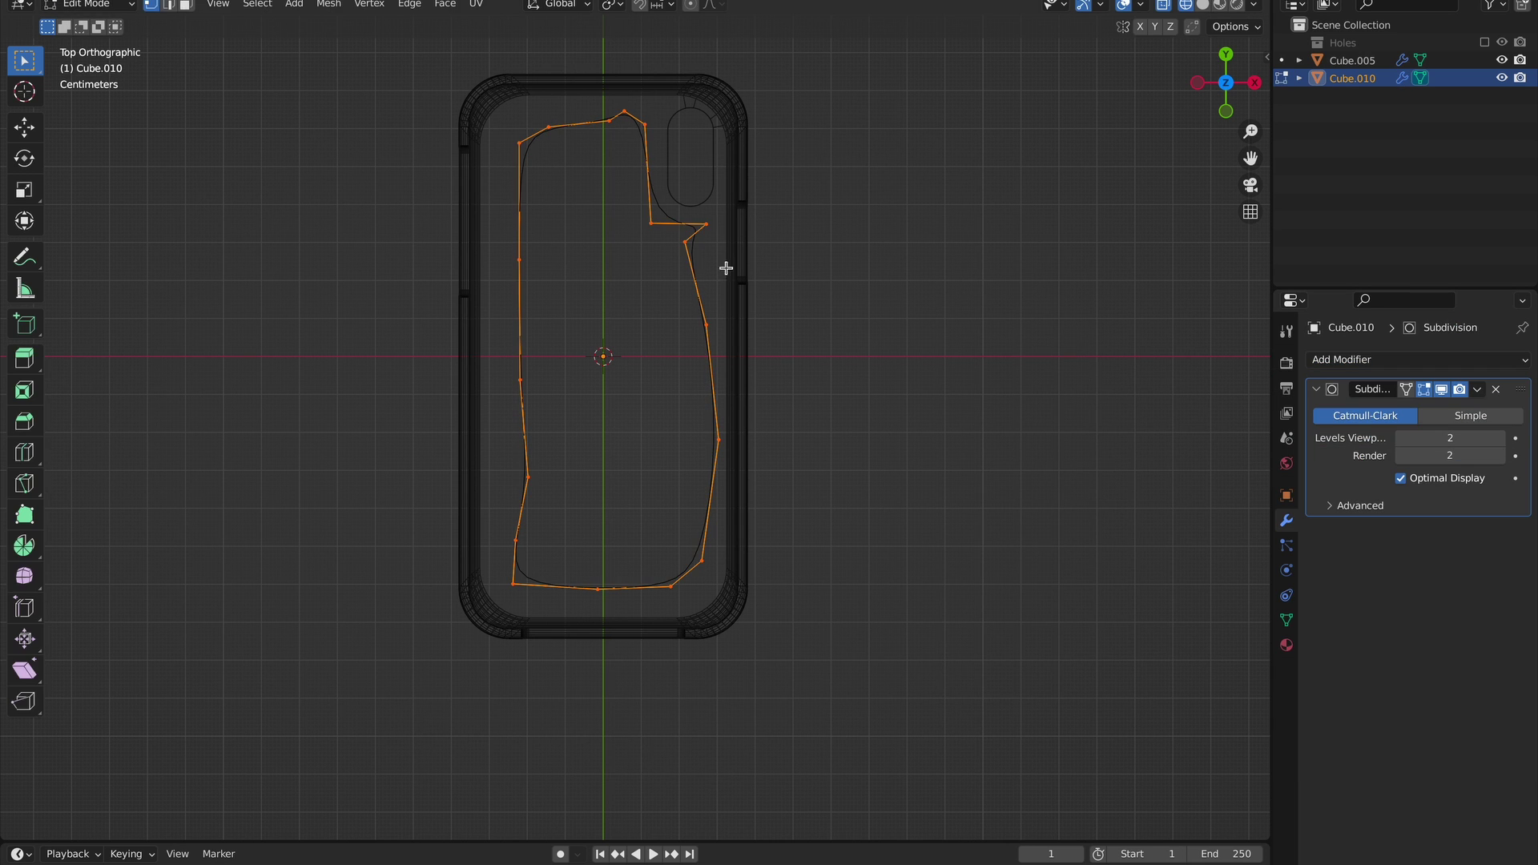
key("ctrl+r")
left_click(680, 228)
left_click(646, 226)
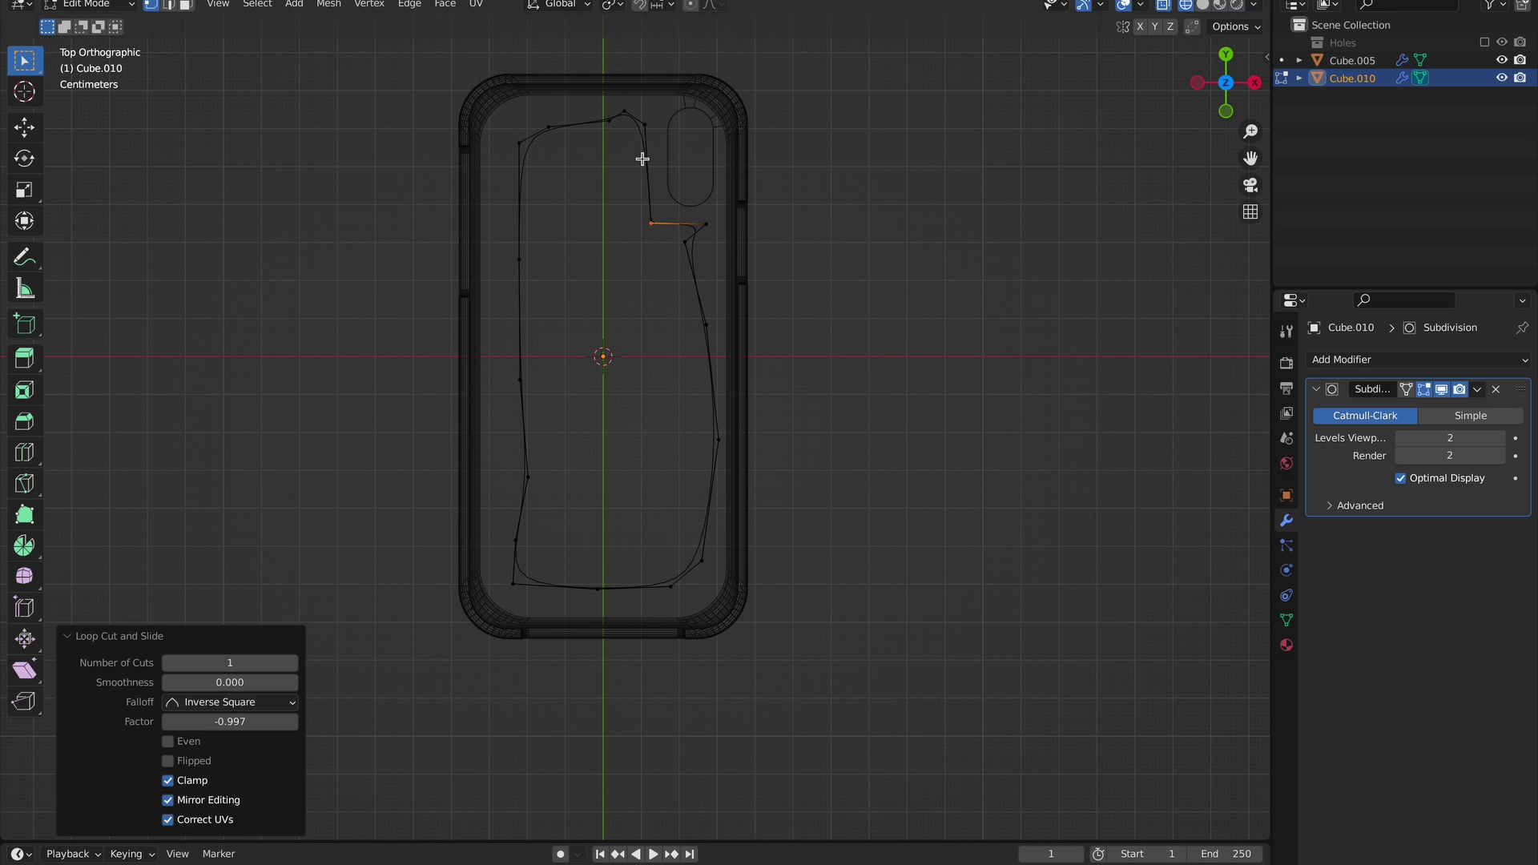
key("Tab")
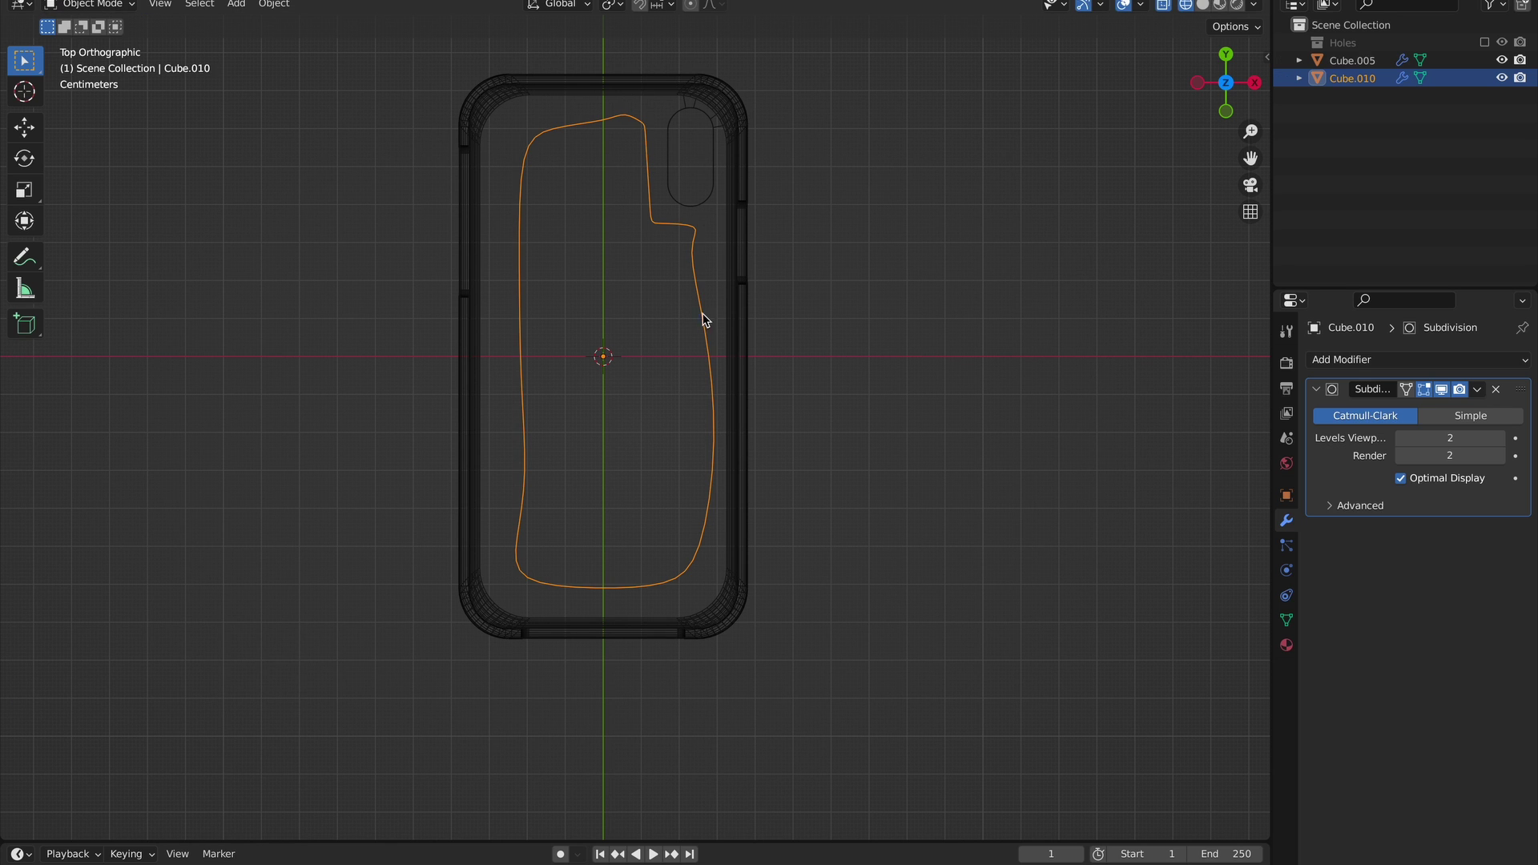
Apply the Subdivision modifier to the cutout outline, and select its upper and lower vertices in the front wireframe view.
key("g")
left_click(694, 355)
key("Tab")
middle_click_drag(694, 356, 691, 350)
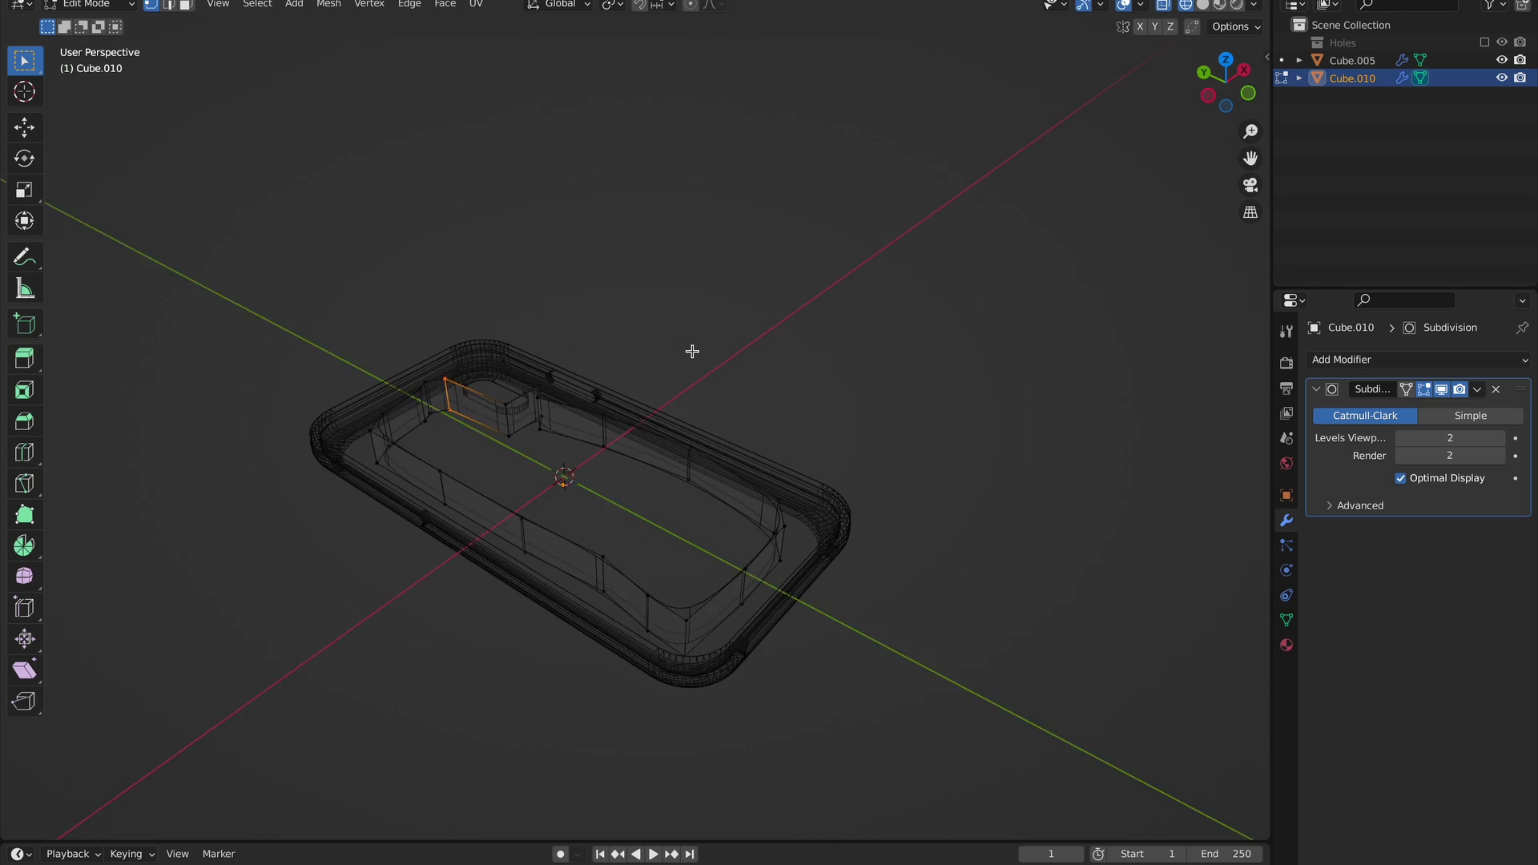
key("KP_1")
key("a")
key("Tab")
key("ctrl+a")
key("Tab")
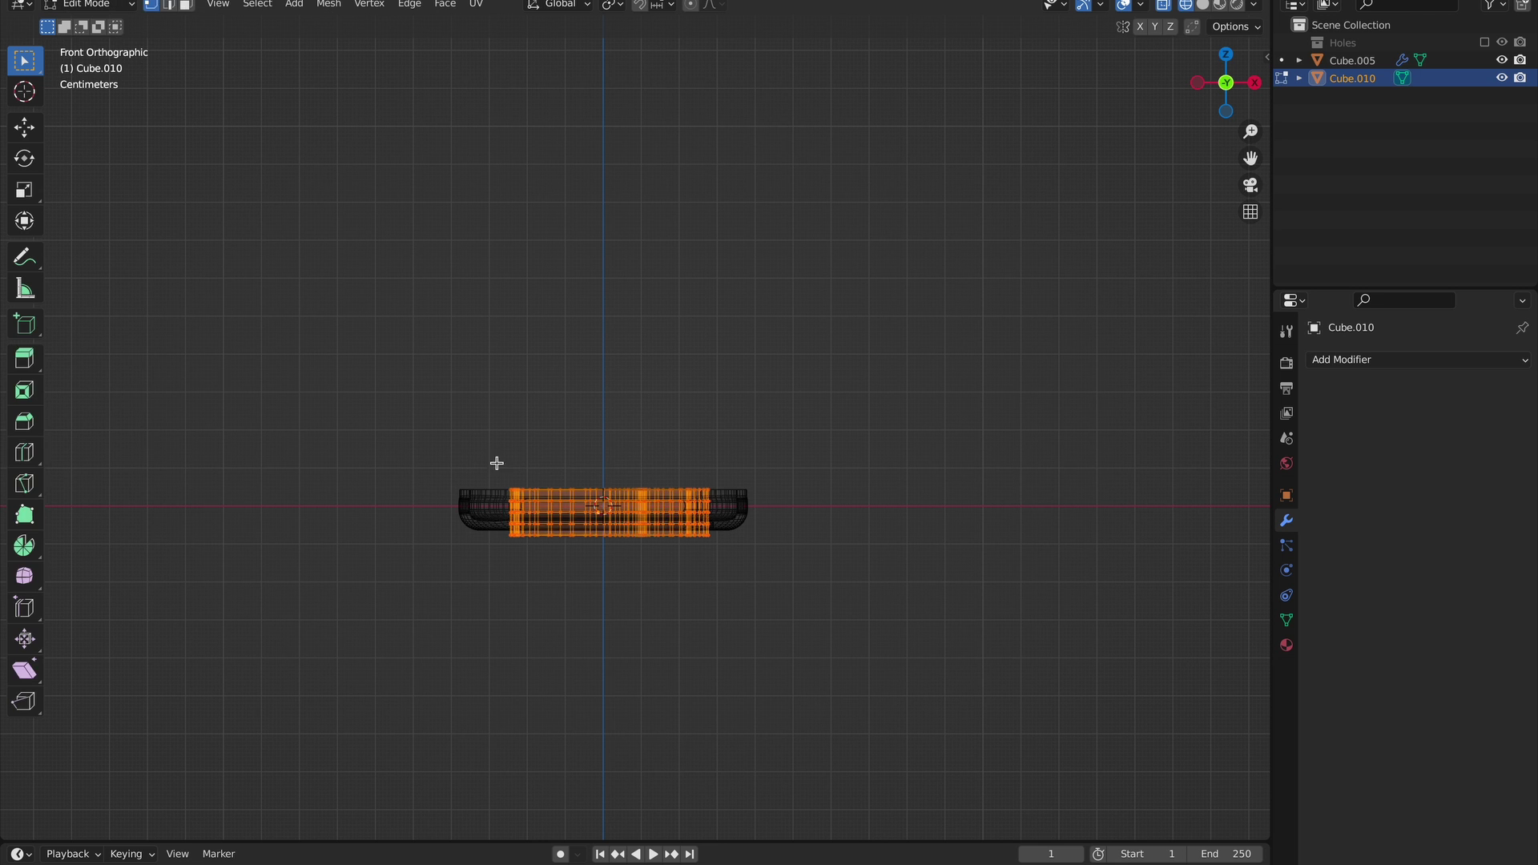
left_click_drag(443, 449, 741, 492)
left_click_drag(454, 530, 742, 546)
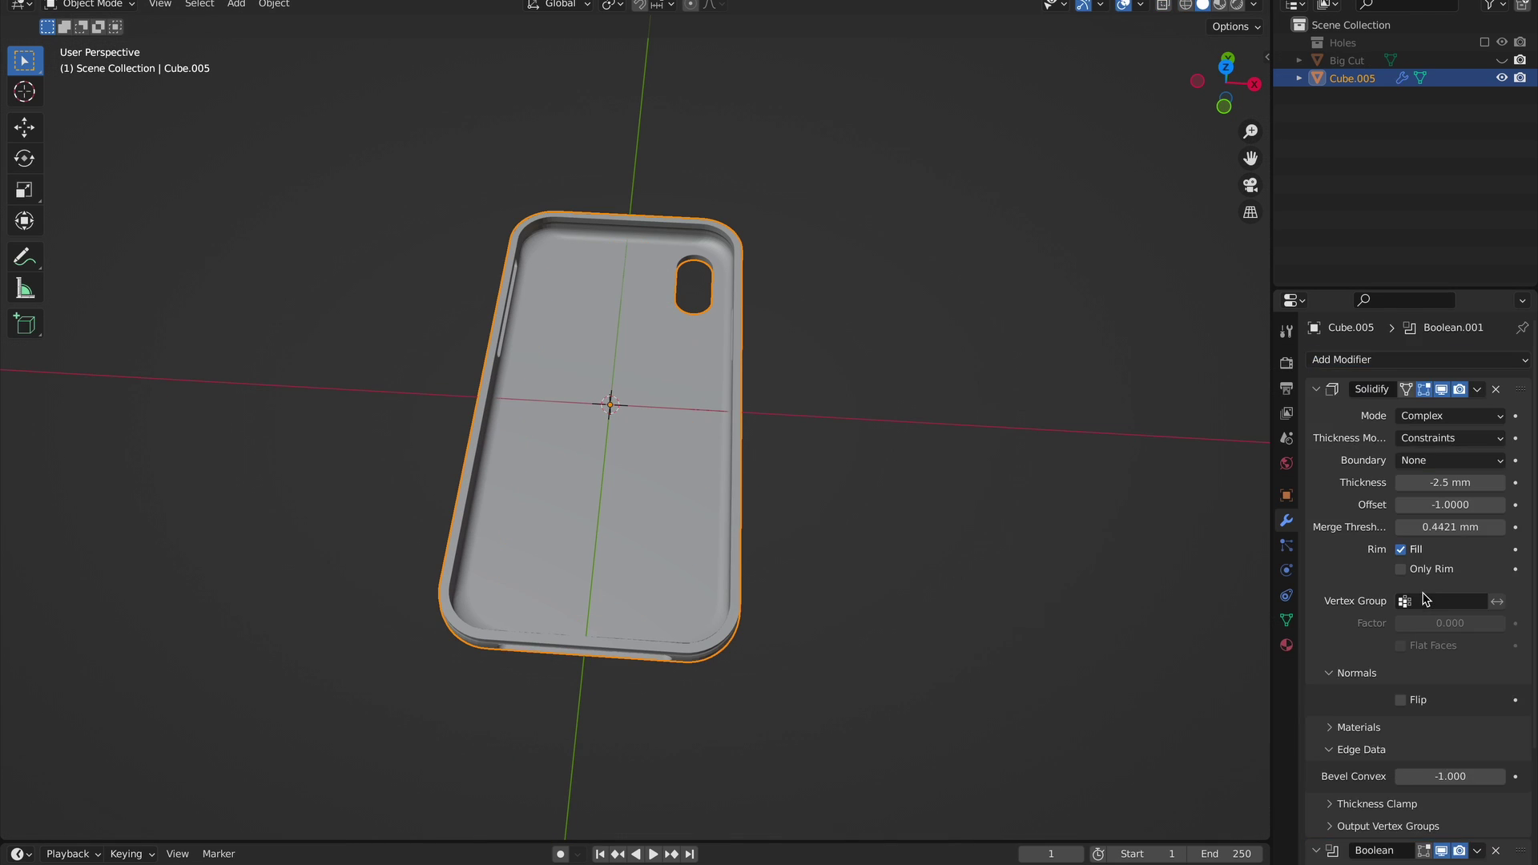
Set Big Cut as the object of the case's second Boolean difference, and export the case as STL to the Desktop.
scroll(1426, 629, "down", 5)
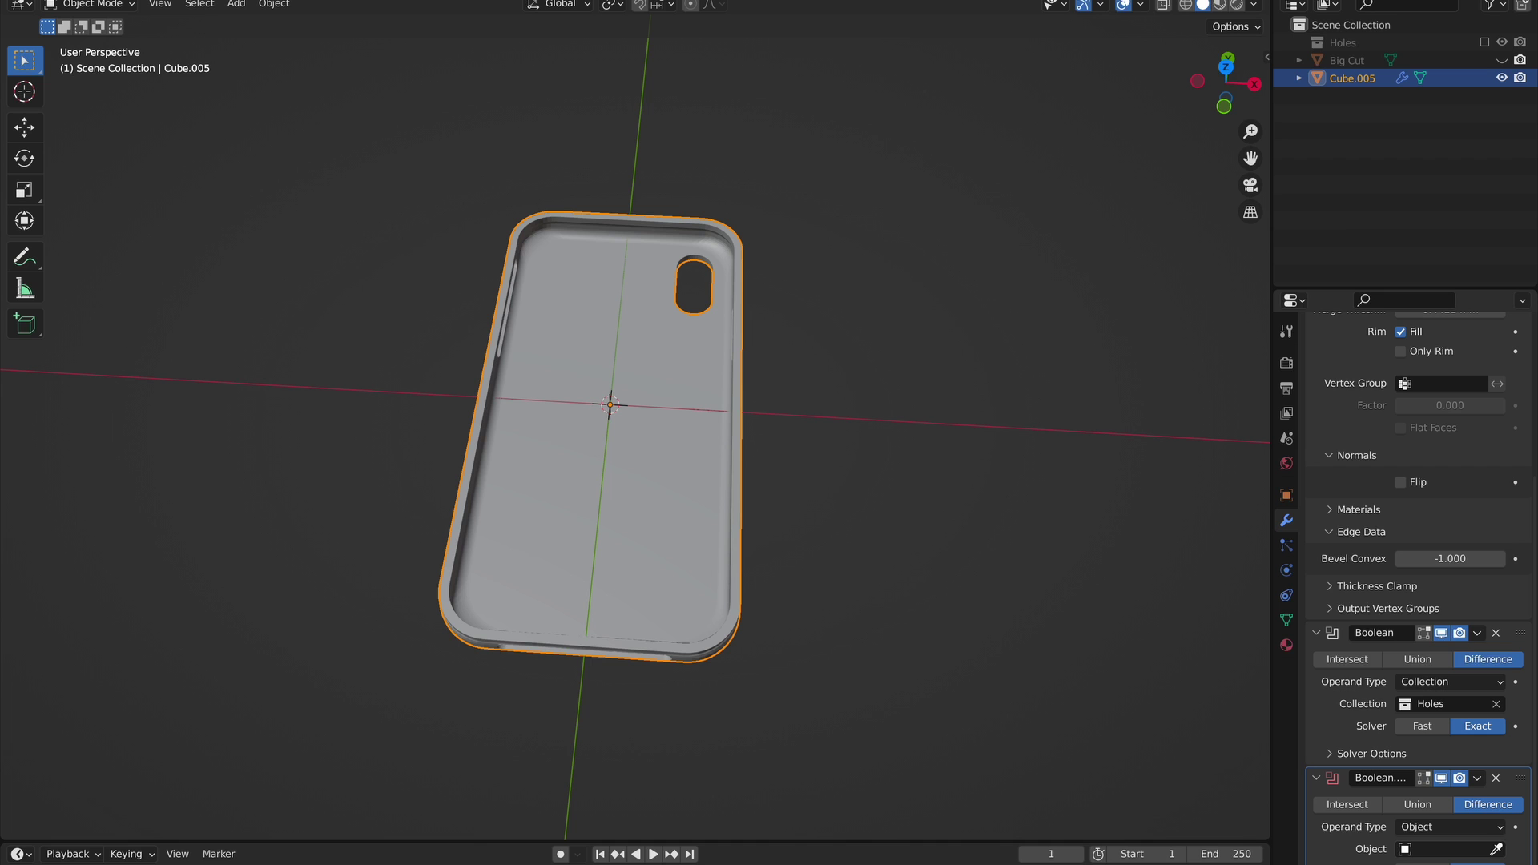
left_click(1347, 61)
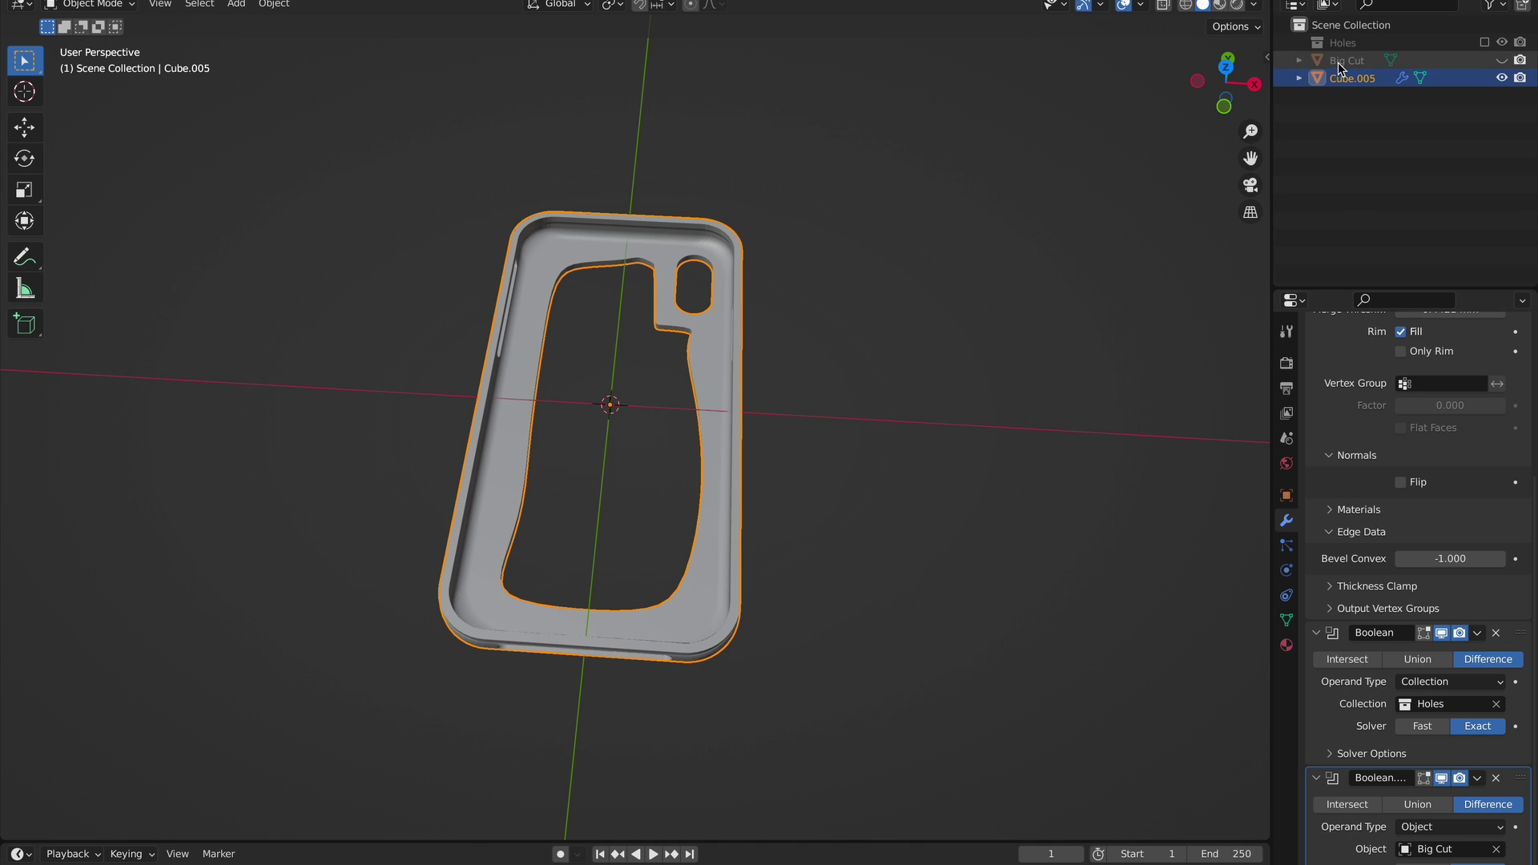
middle_click_drag(887, 416, 888, 429)
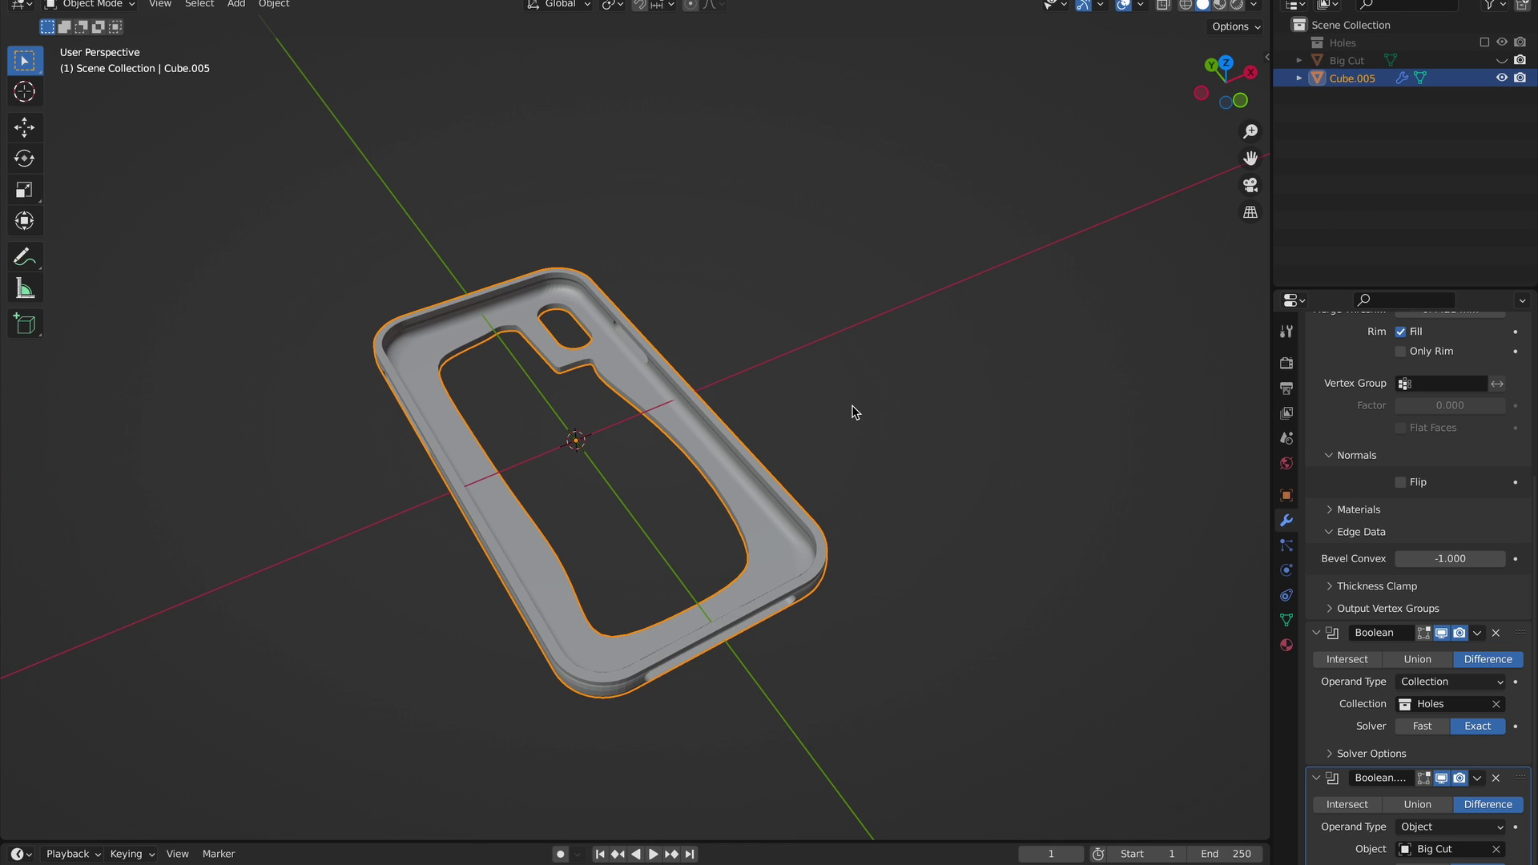
key("n")
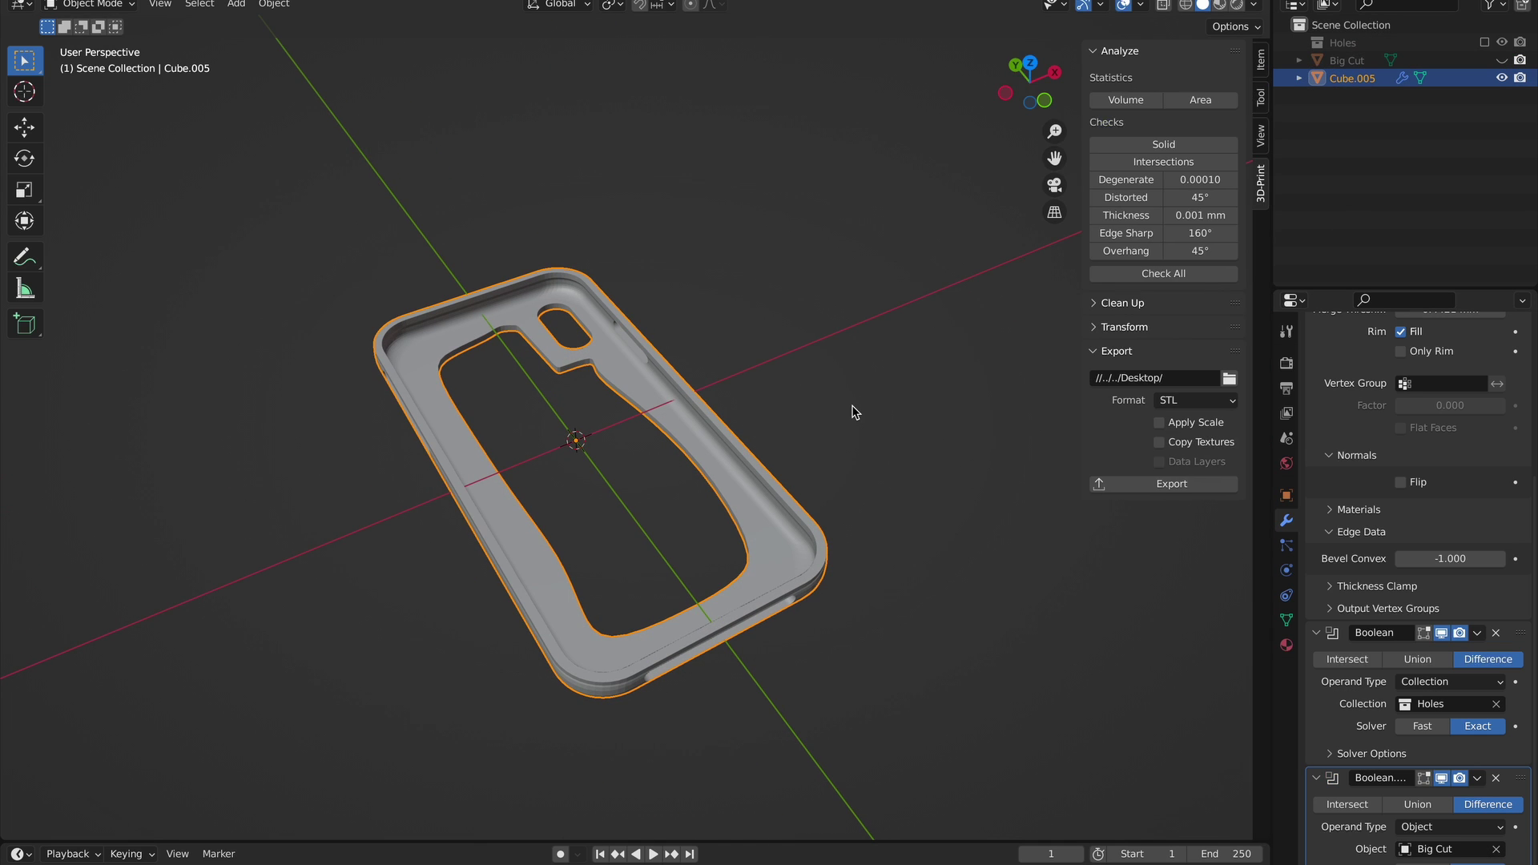
left_click(1160, 484)
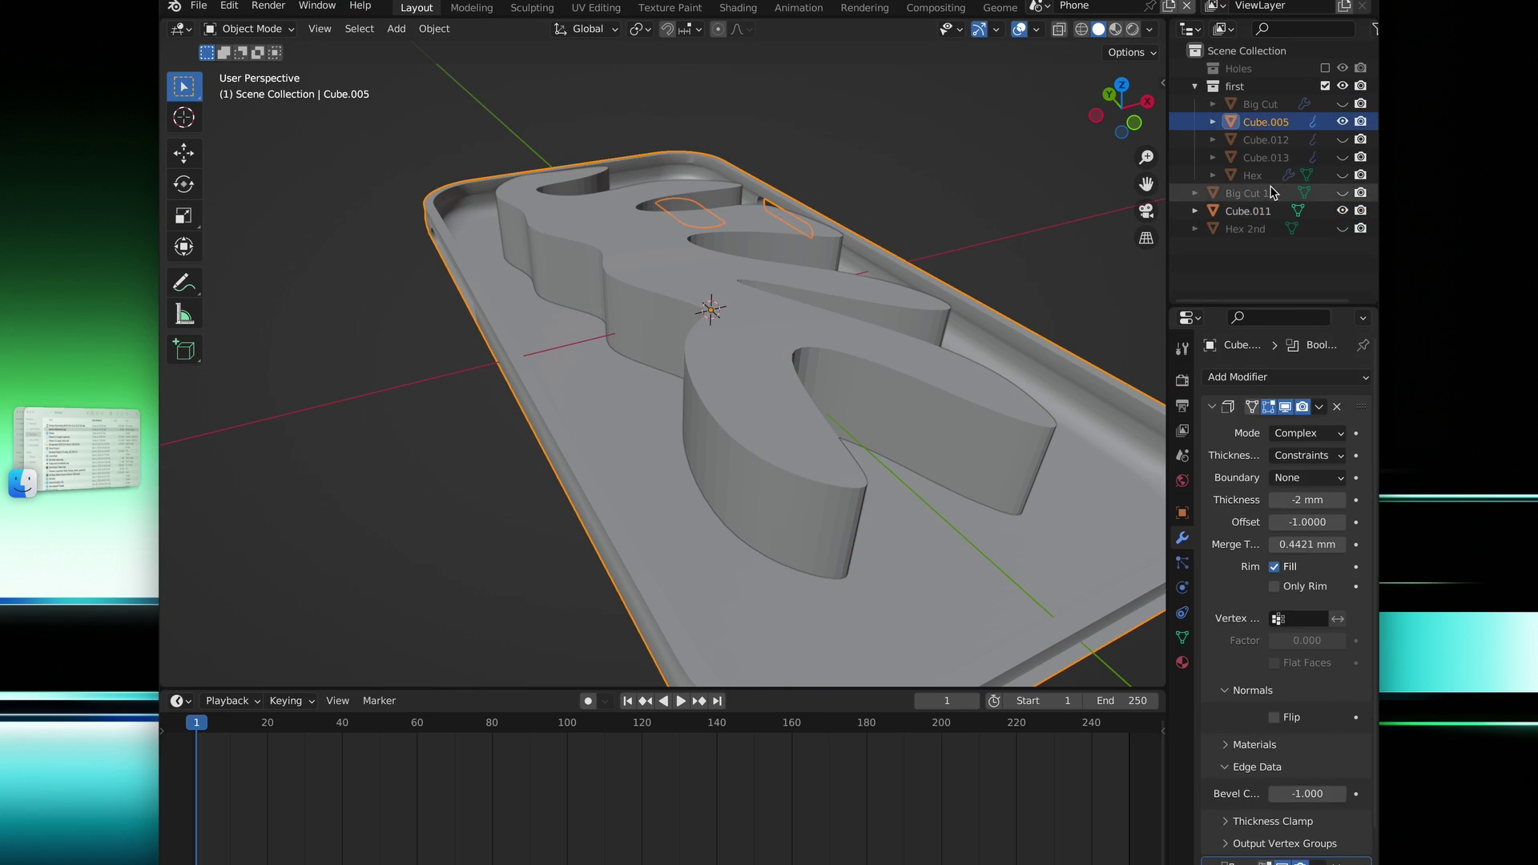
left_click(1273, 192)
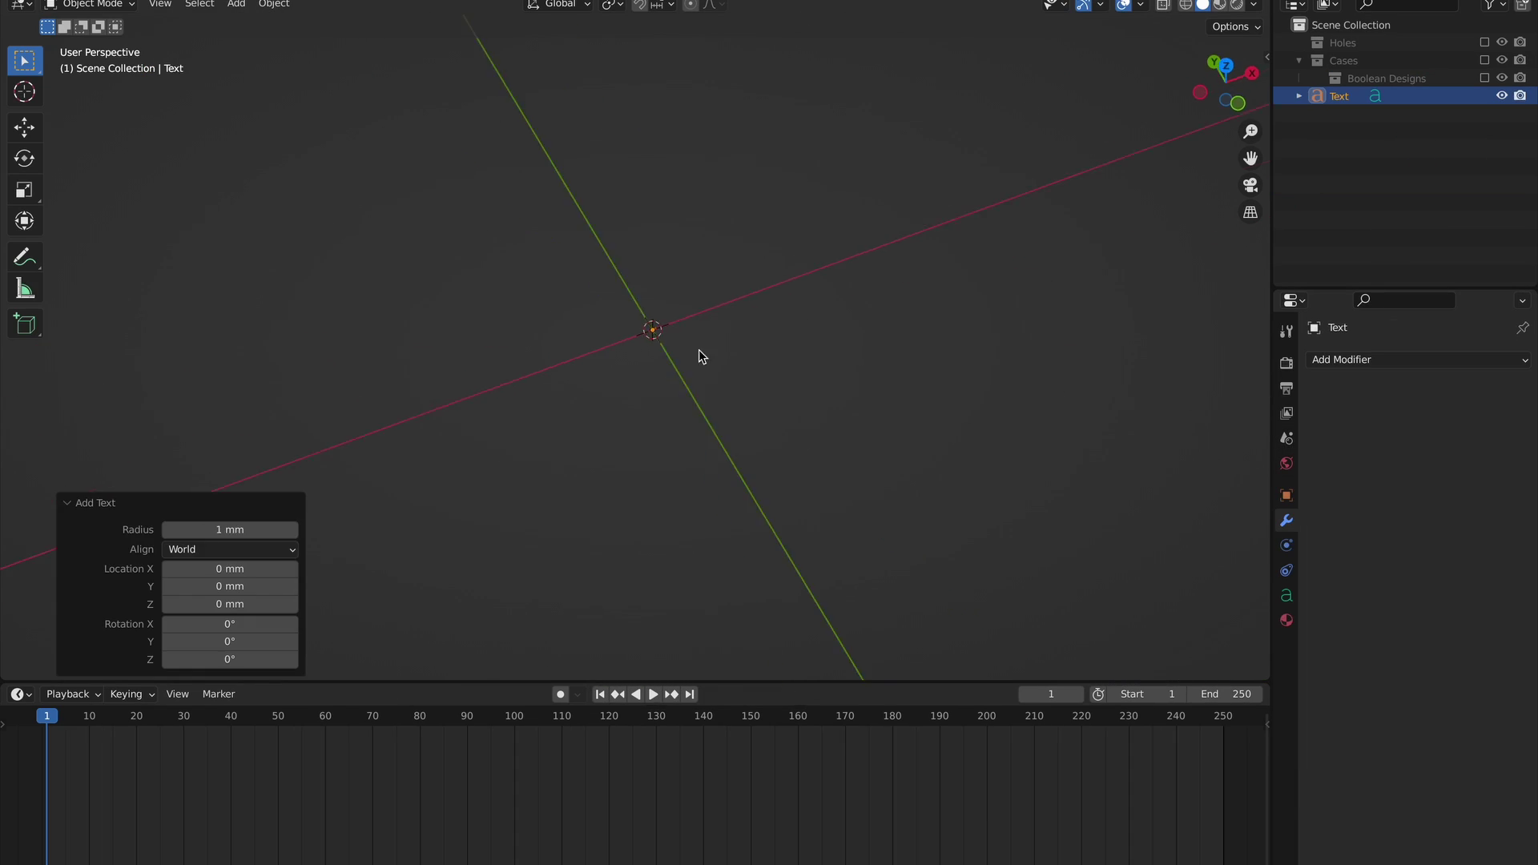
Enlarge the new text object to size 50, and add a Remesh modifier to the extruded text mesh.
left_click(225, 534)
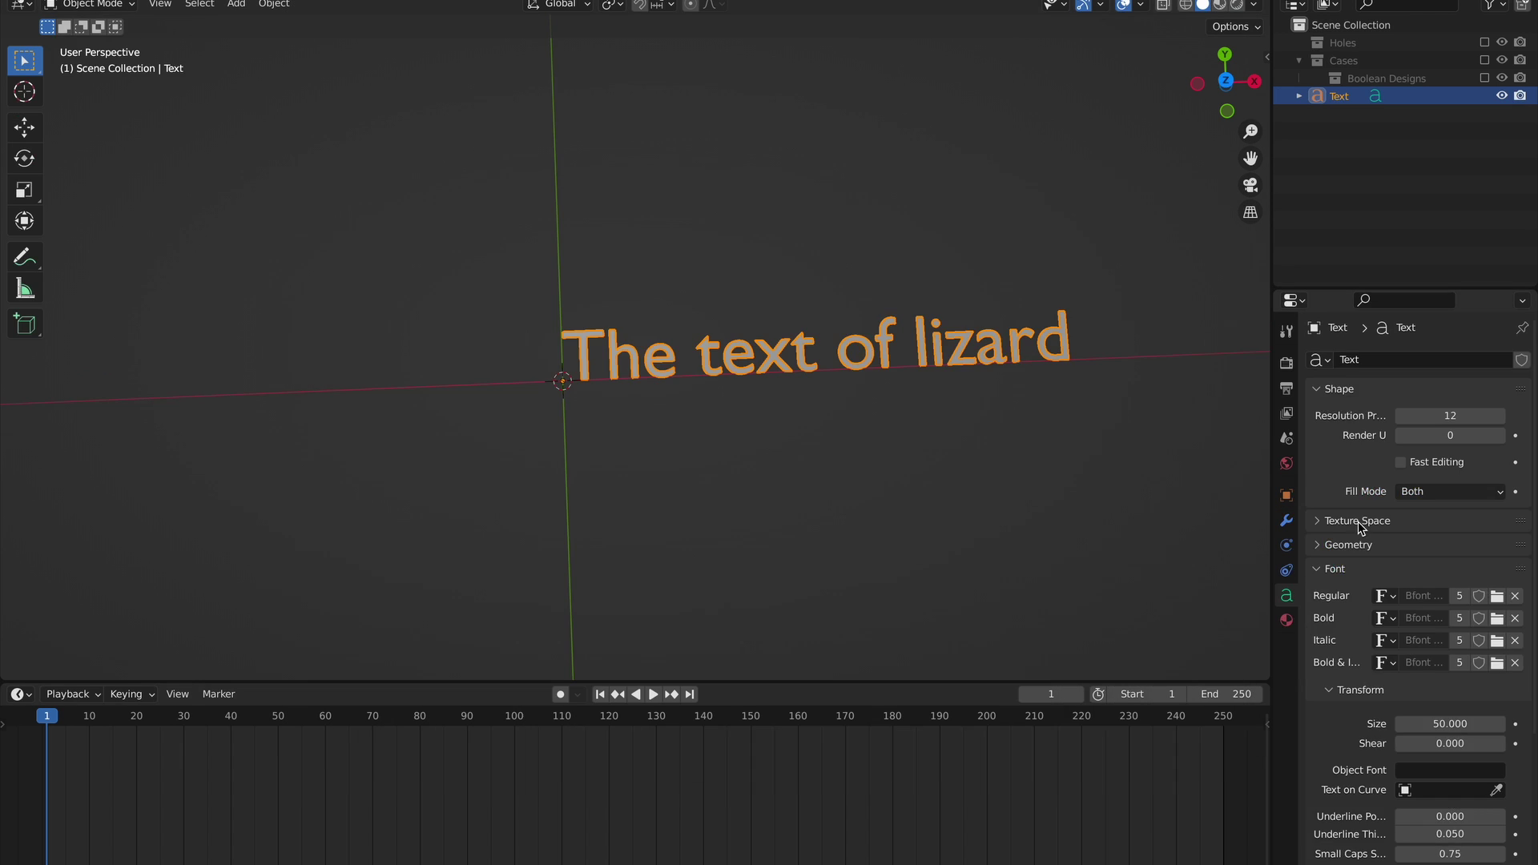
scroll(1362, 771, "down", 4)
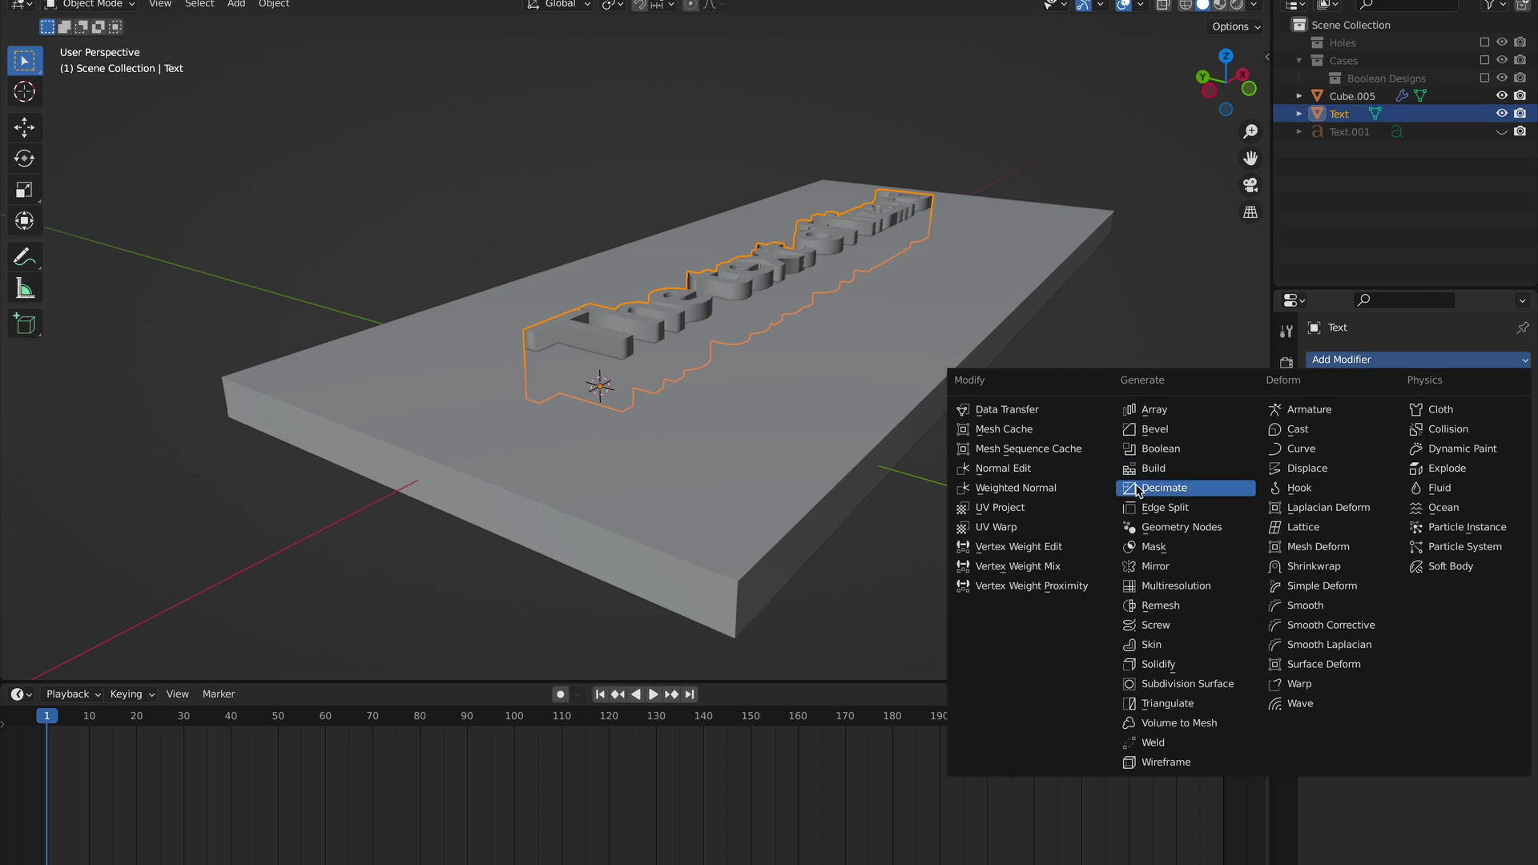
left_click(1160, 606)
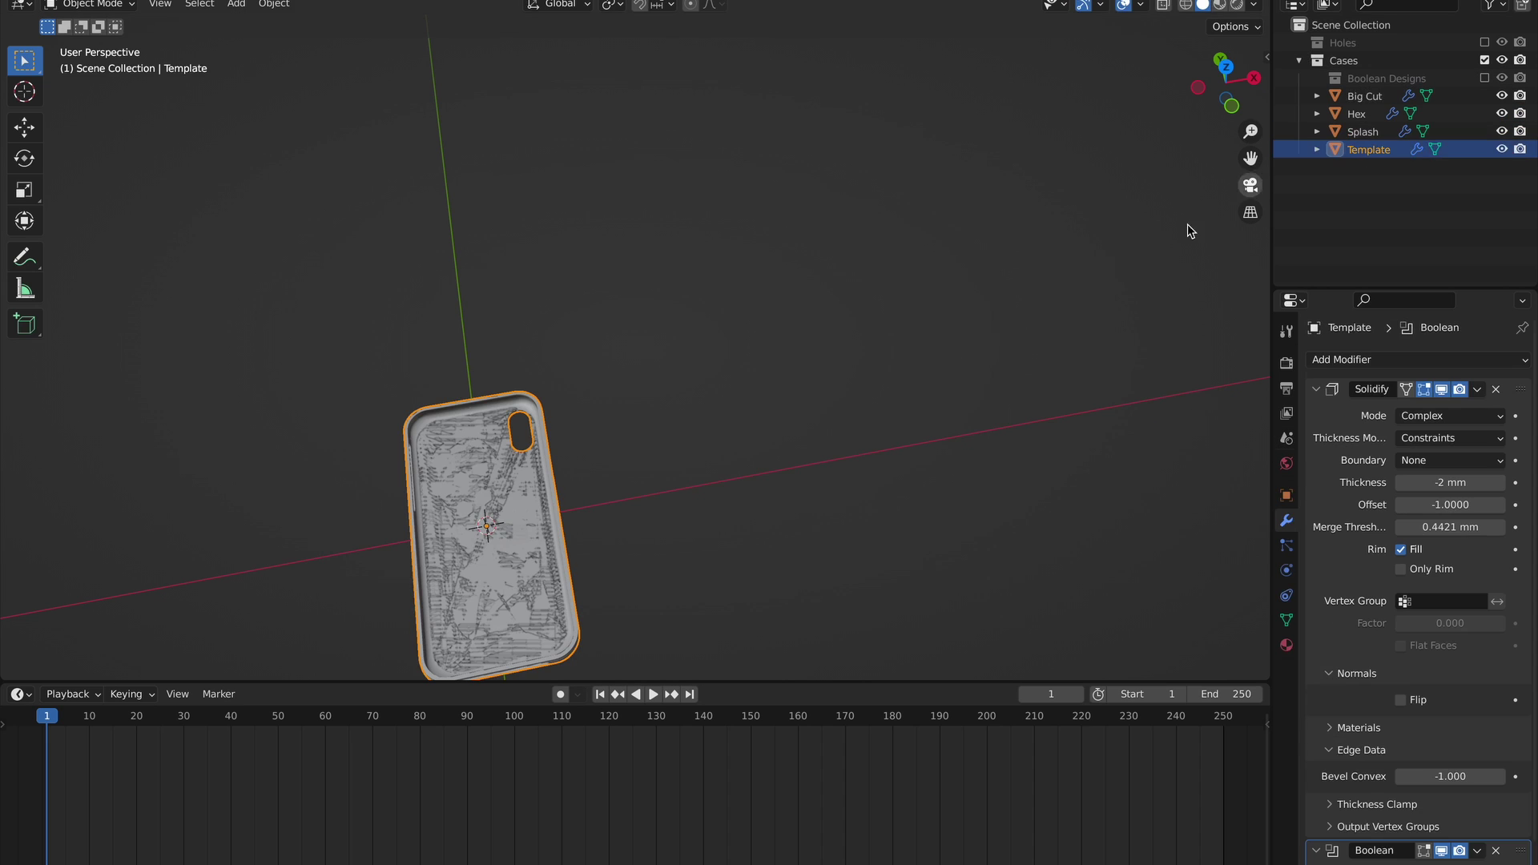
Export the Template case as an STL file to the Desktop's Phone folder using the 3D-Print export.
key("n")
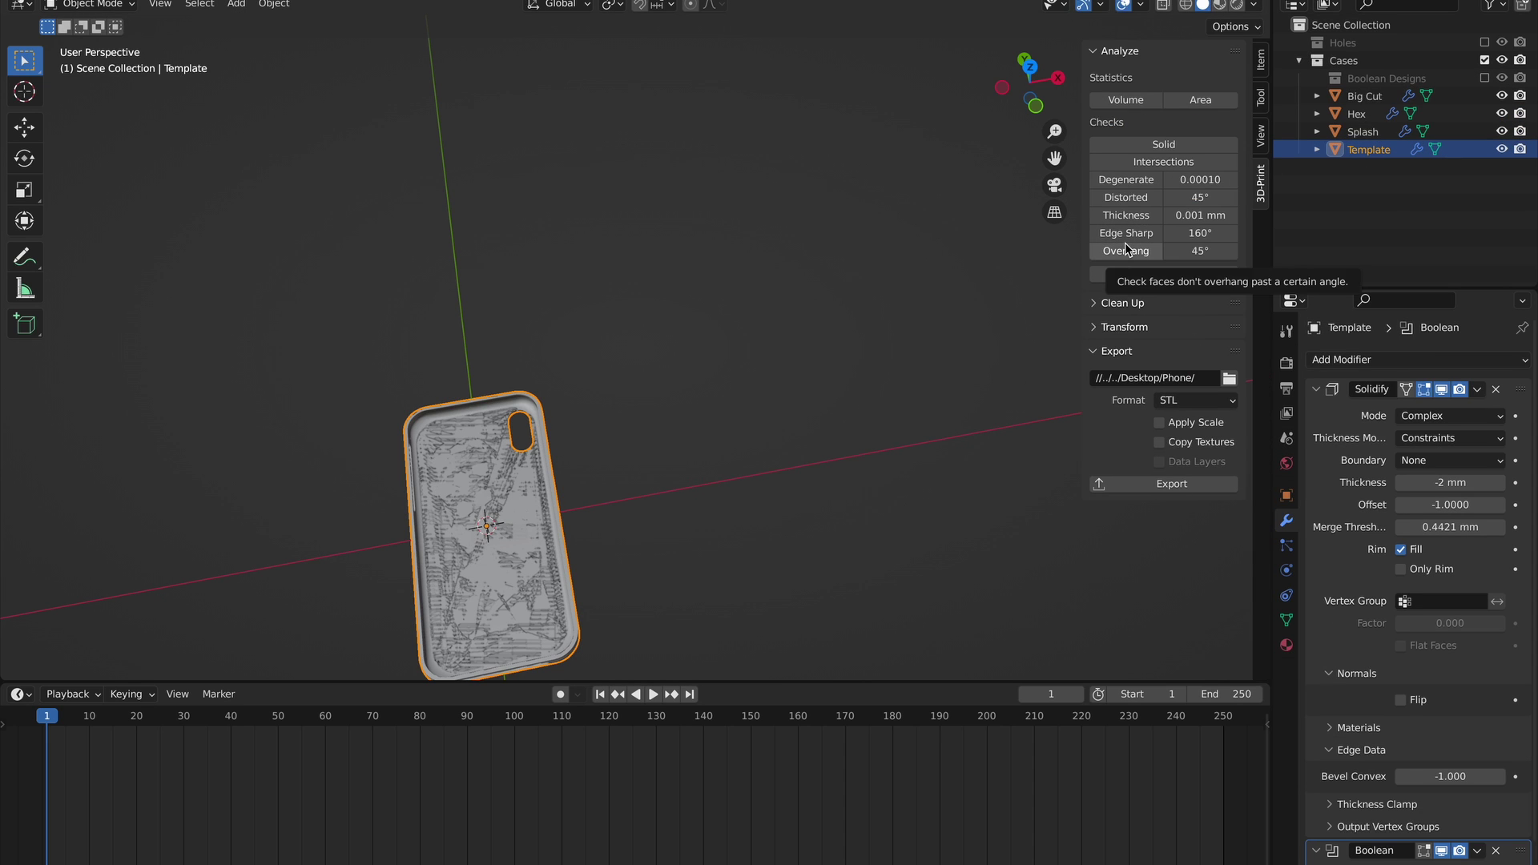
left_click(1165, 484)
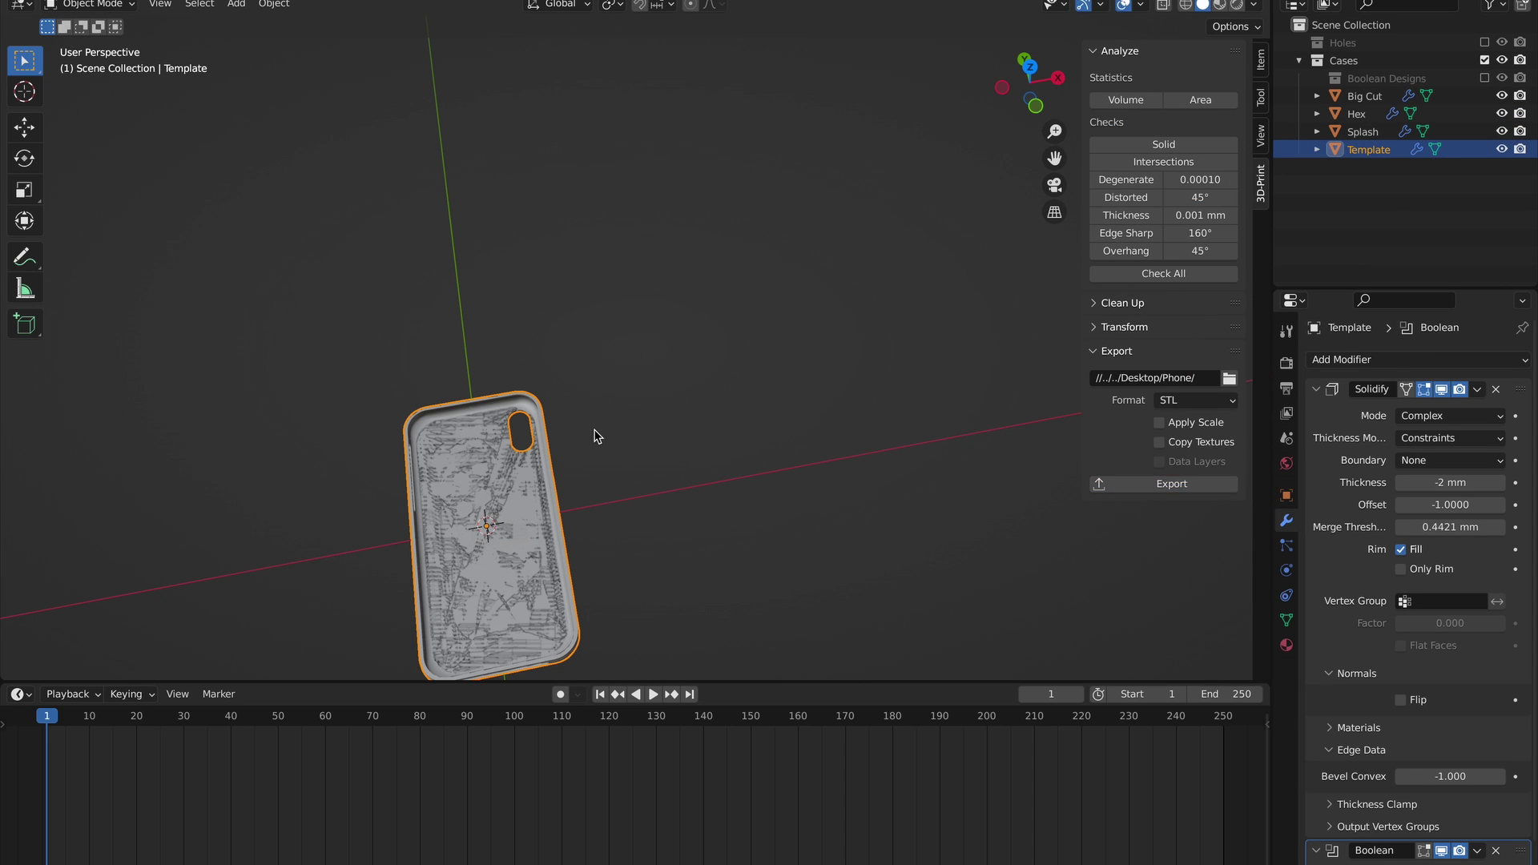
Switch to PrusaSlicer and import Phone Case-Template.stl from the Phone folder onto the print bed beside the Splash case.
mouse_move(539, 842)
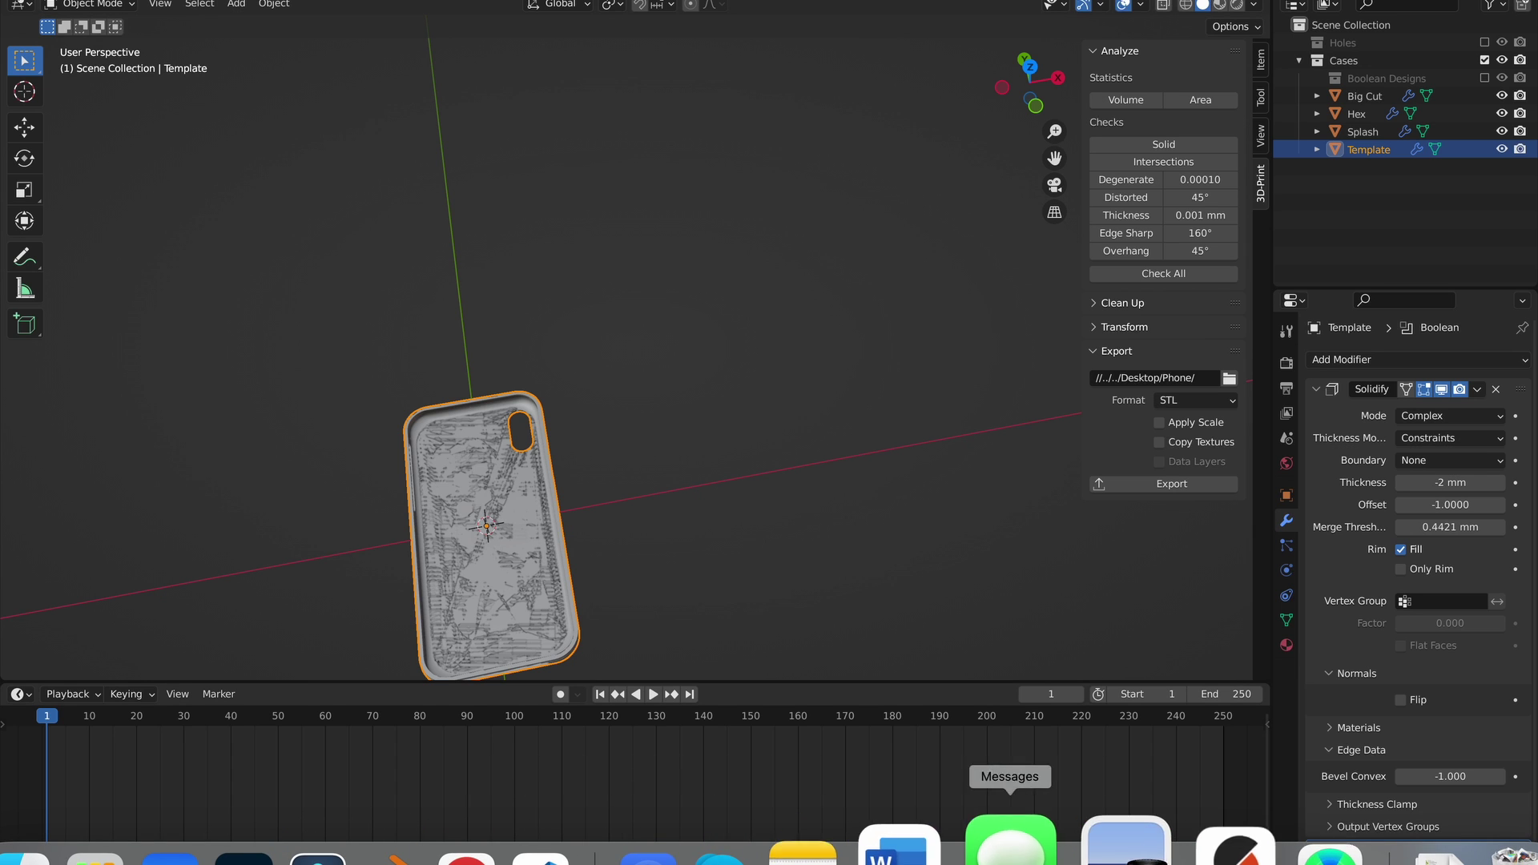
left_click(1177, 837)
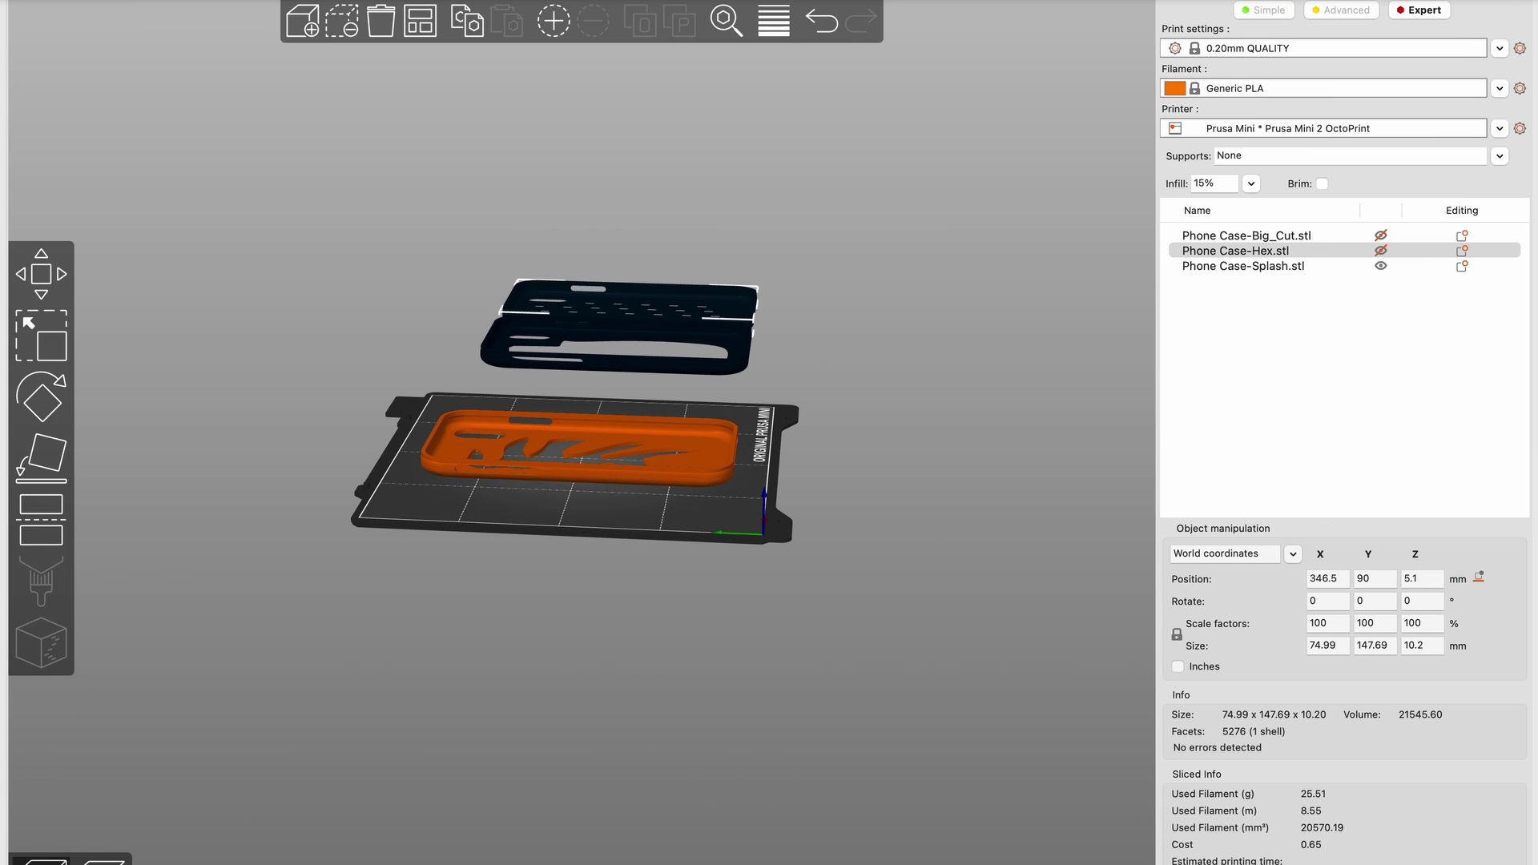
left_click(303, 20)
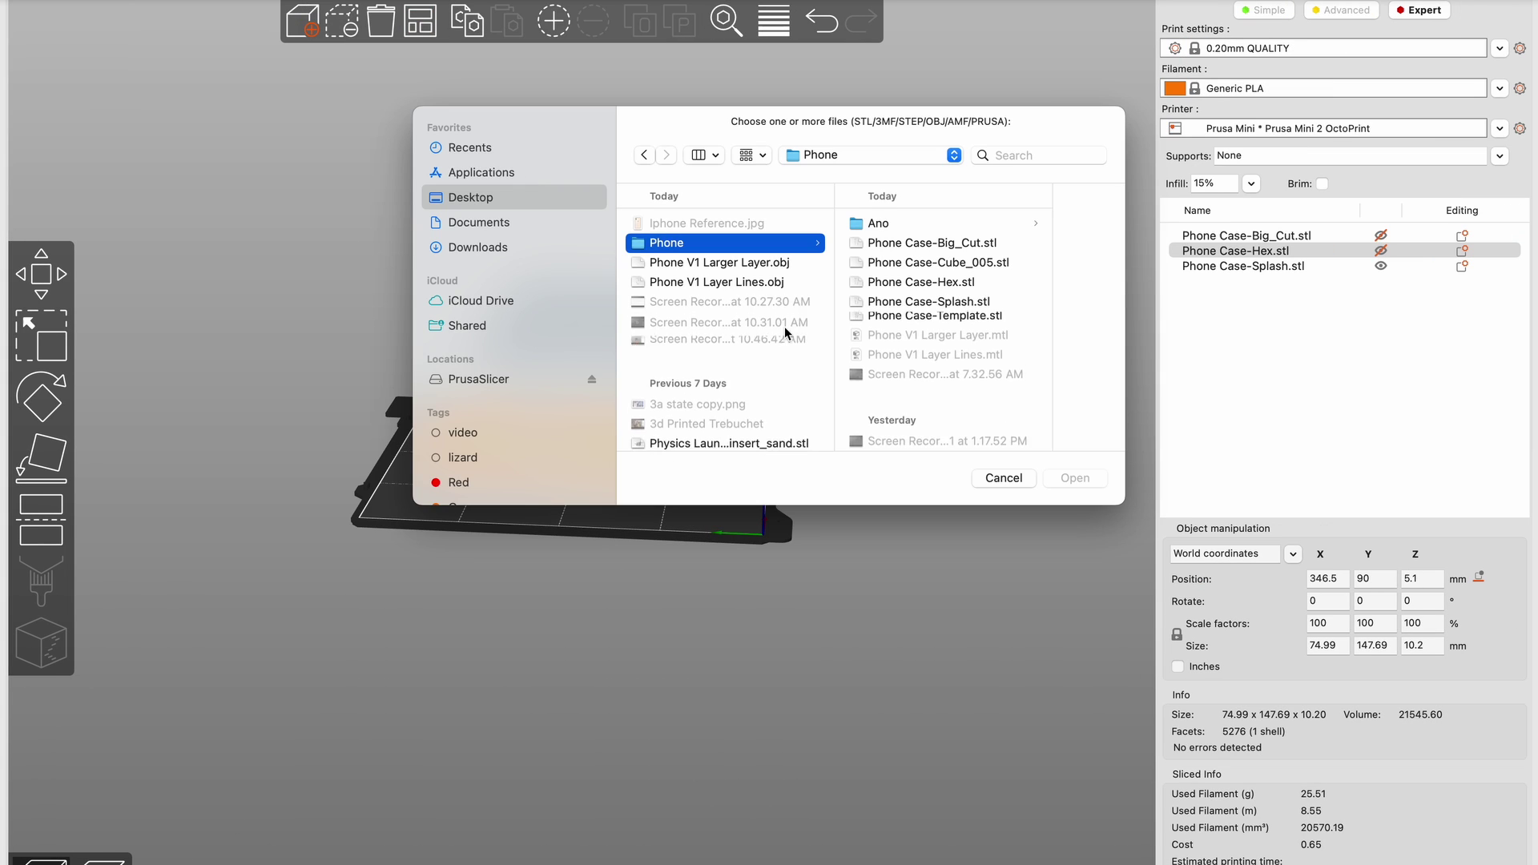
left_click(934, 317)
left_click(1076, 479)
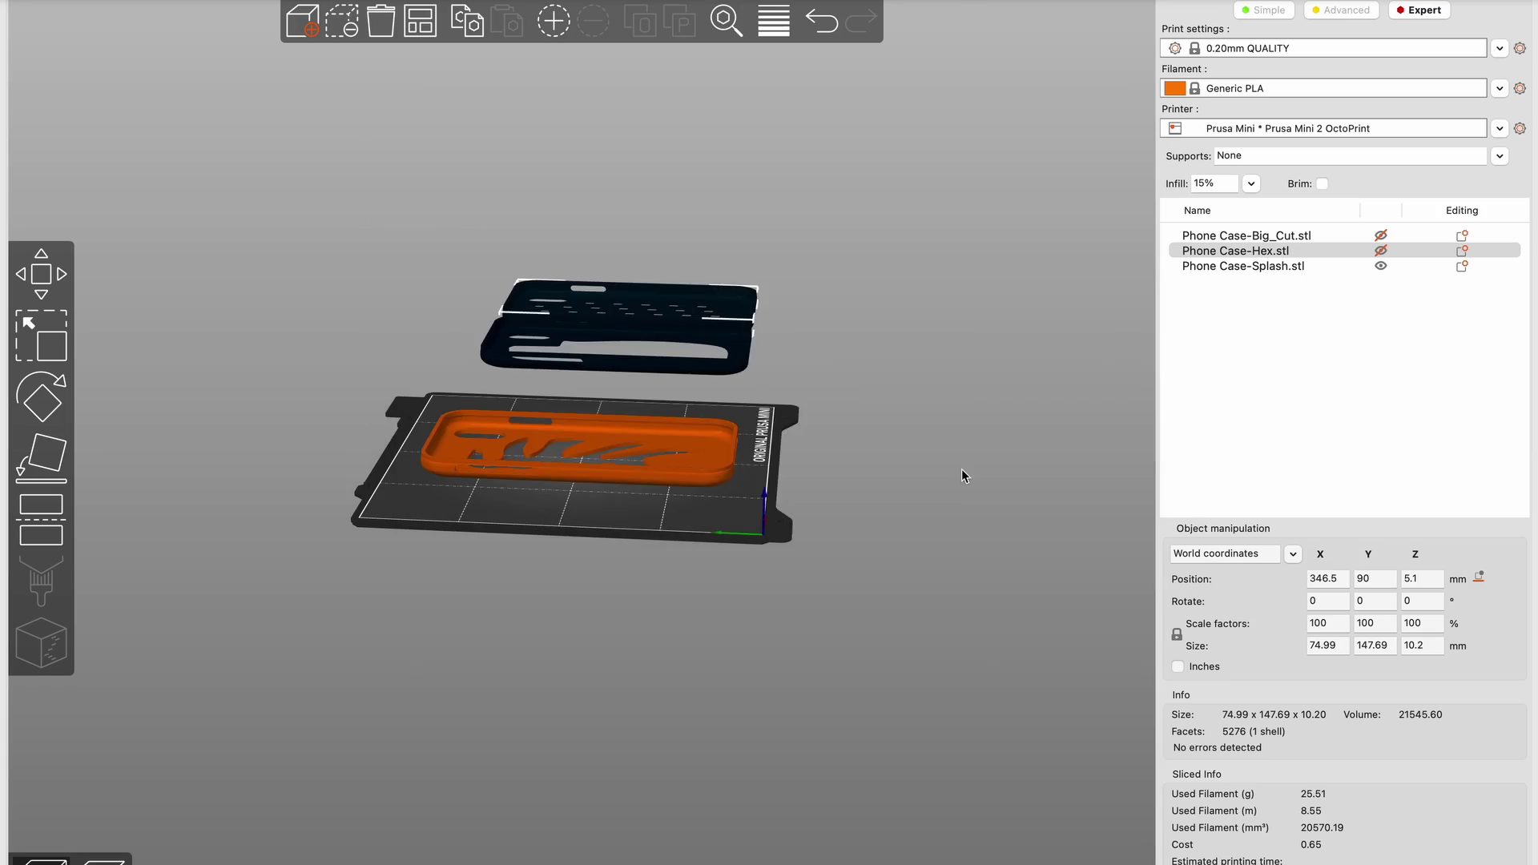
left_click_drag(962, 468, 906, 522)
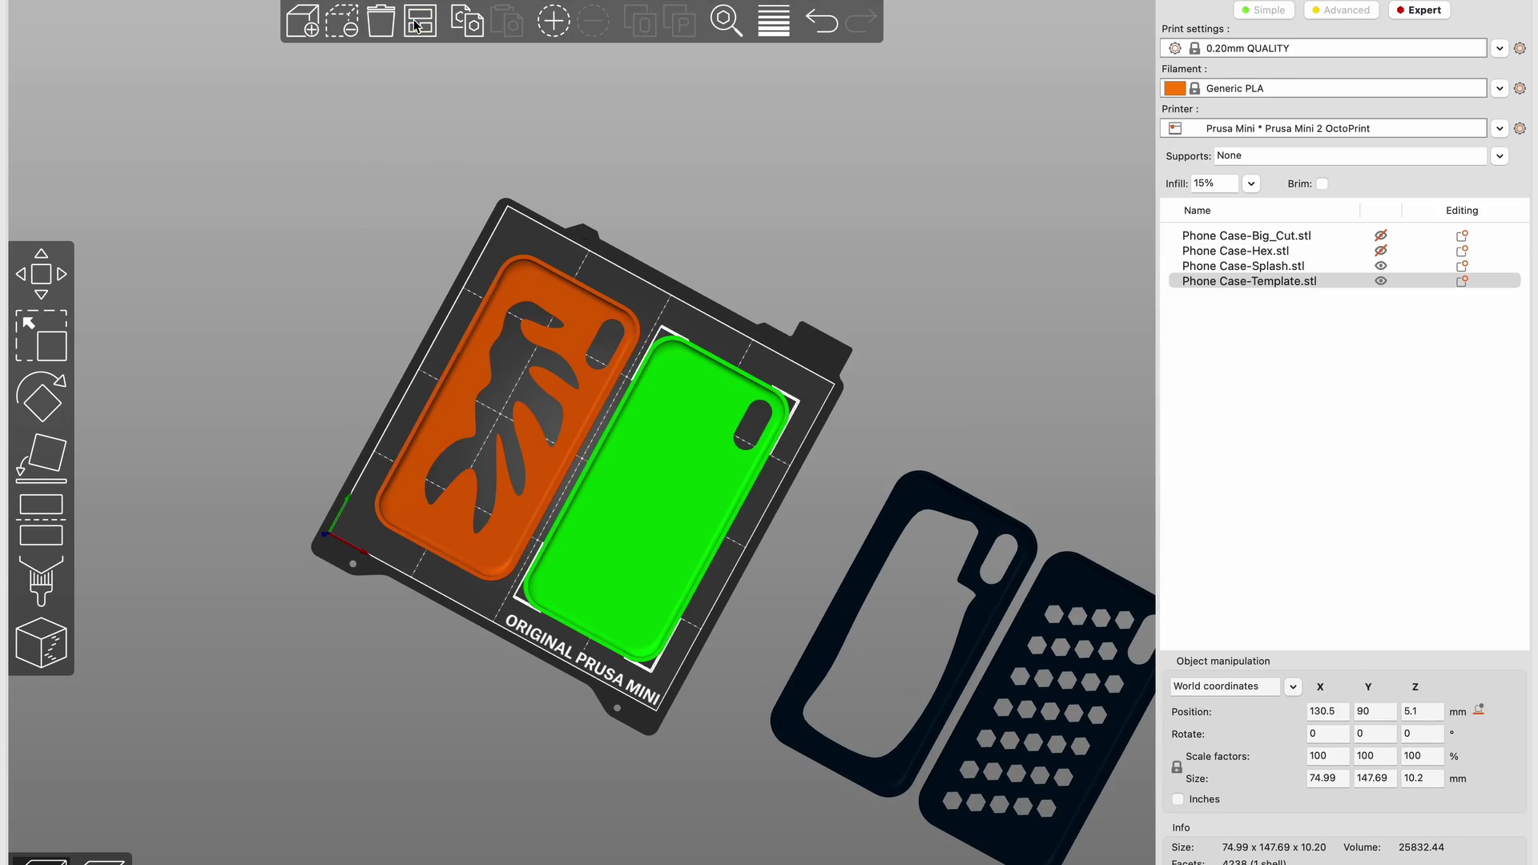